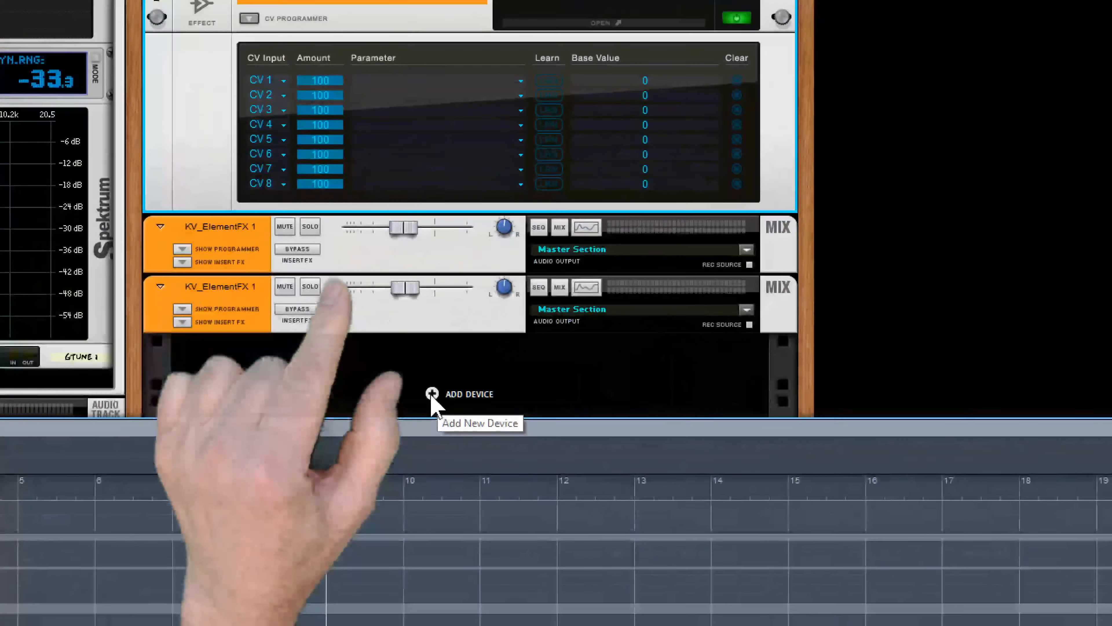
- Look through the plugin manufacturers offered for new devices, examining the Kushview and KV331 Audio effects
{"action": "left_click", "coordinate": [431, 394]}
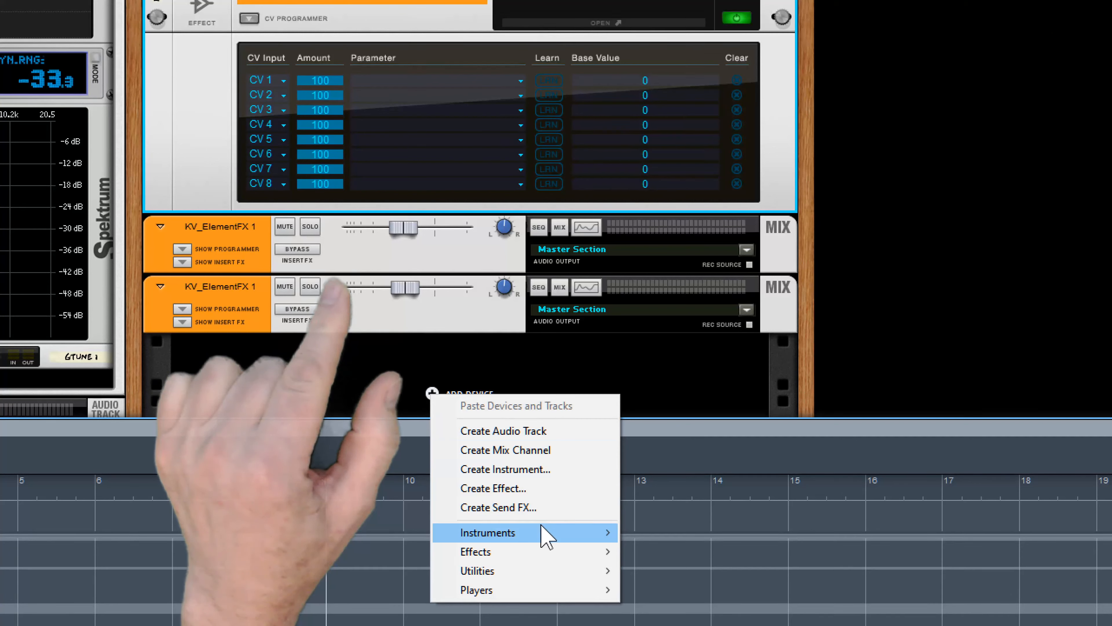
{"action": "mouse_move", "coordinate": [543, 530]}
{"action": "mouse_move", "coordinate": [723, 113]}
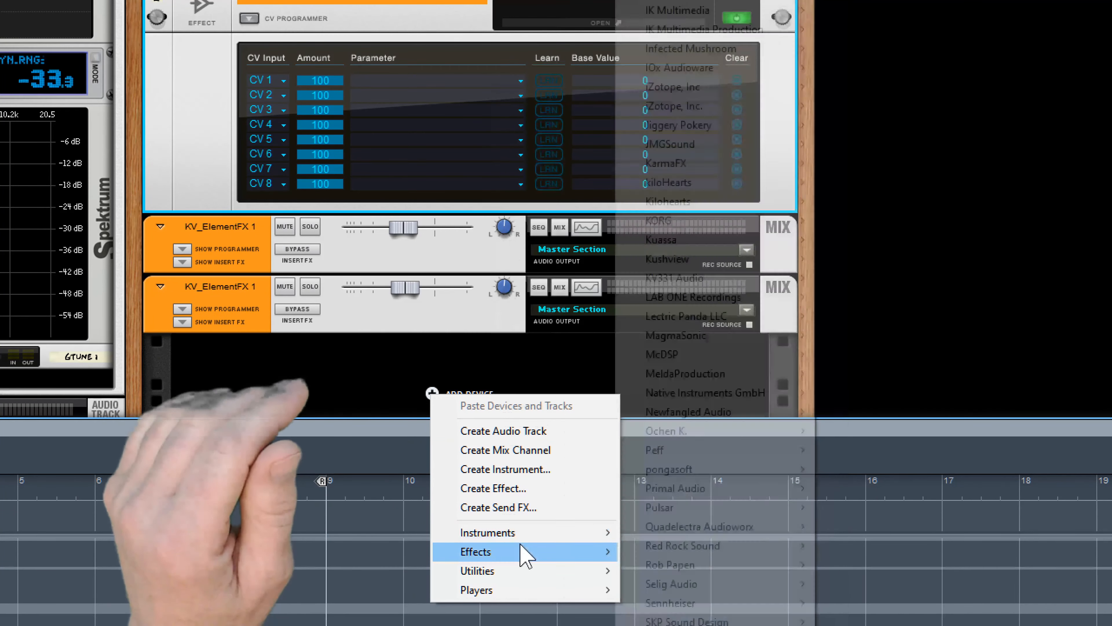
{"action": "mouse_move", "coordinate": [521, 553]}
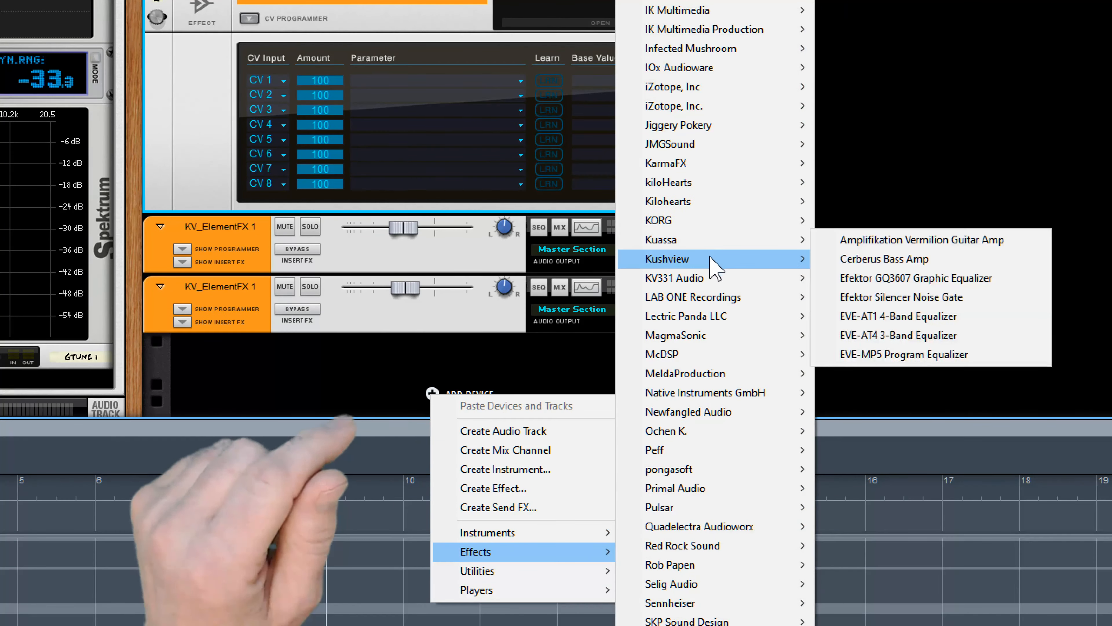
{"action": "mouse_move", "coordinate": [716, 261]}
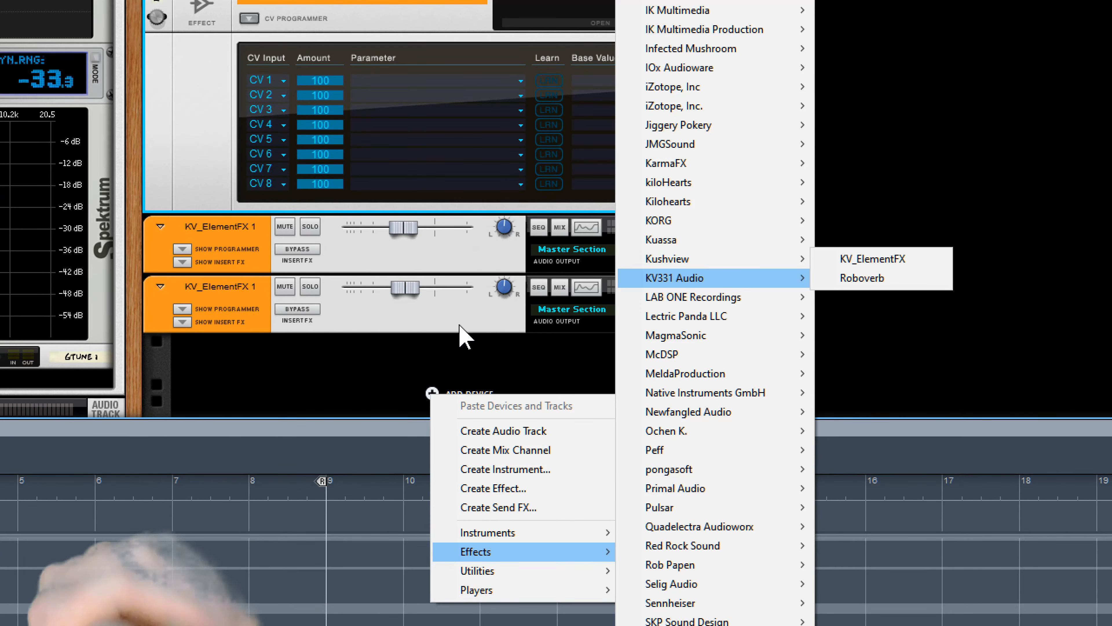
{"action": "left_click", "coordinate": [324, 372]}
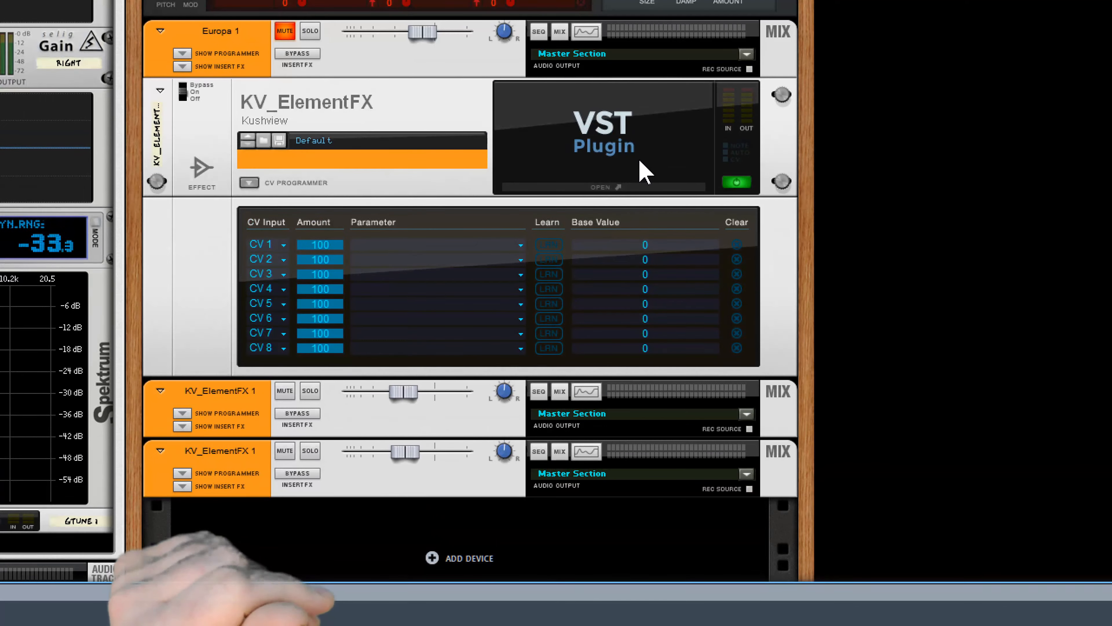
- Open the KV_ElementFX plugin interface from the rack and expand its plugin list
{"action": "left_click", "coordinate": [588, 138]}
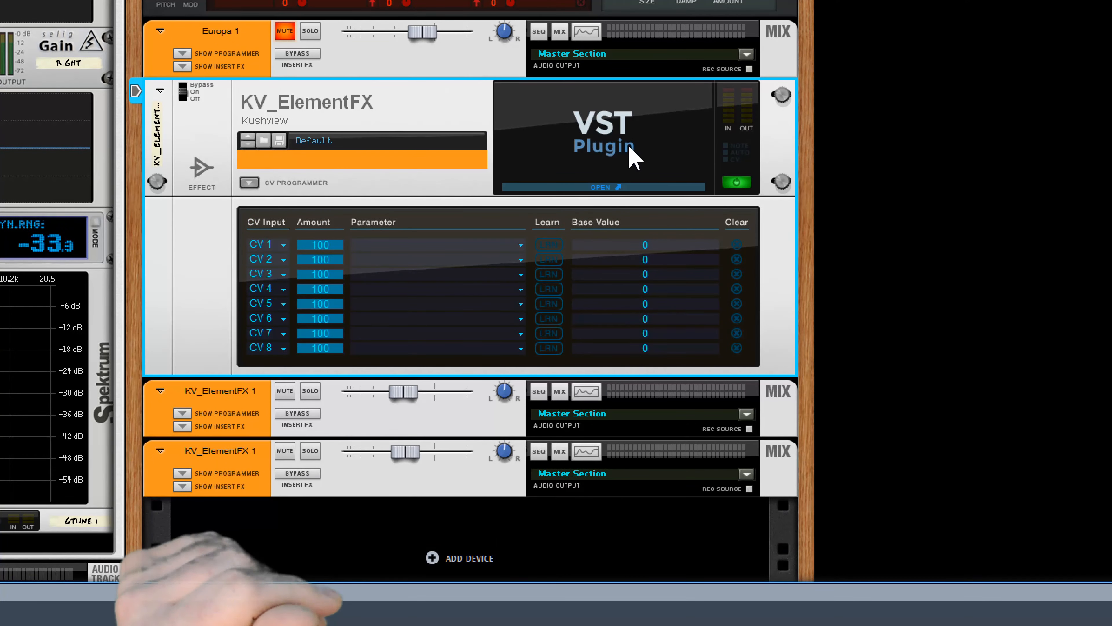
{"action": "double_click", "coordinate": [628, 162]}
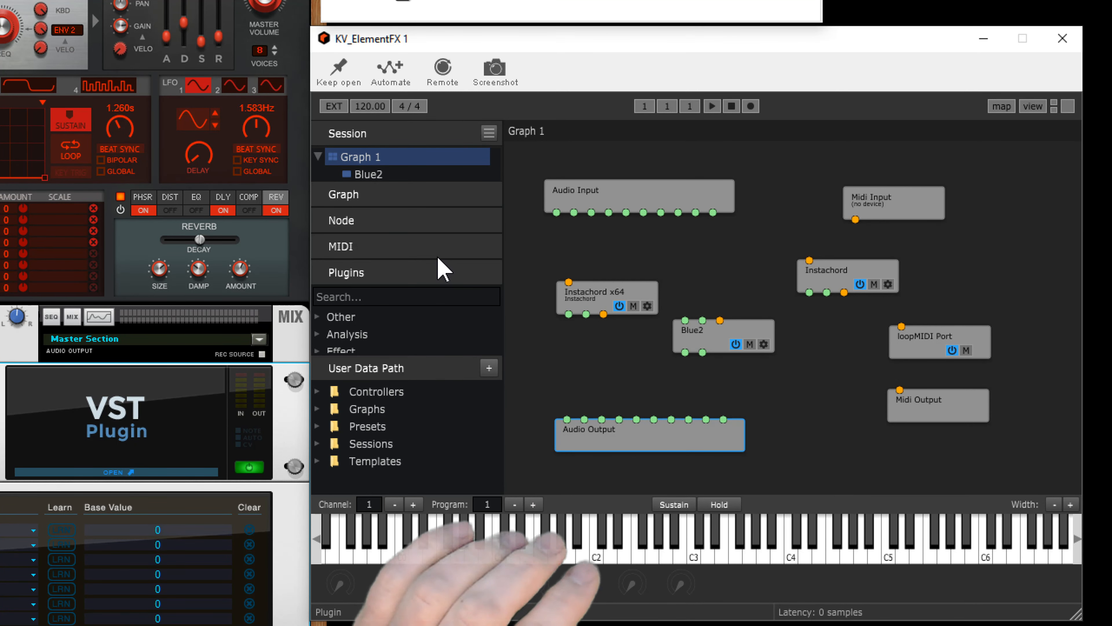
{"action": "left_click", "coordinate": [437, 278]}
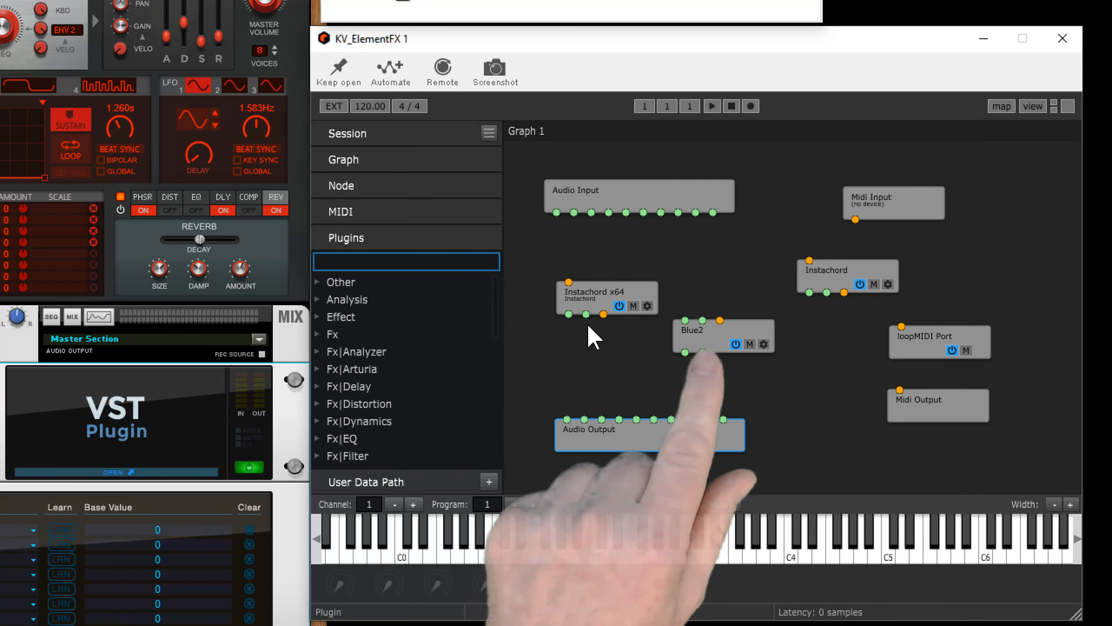
- Open the Blue2 node's plugin interface from the graph
{"action": "double_click", "coordinate": [709, 345]}
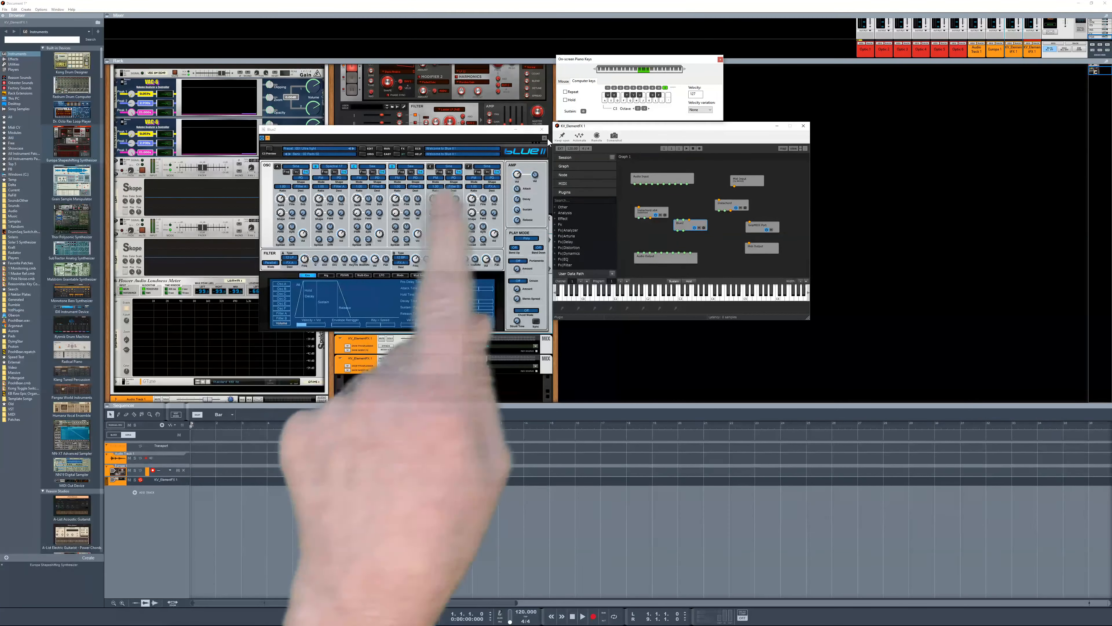
{"action": "left_click", "coordinate": [542, 129]}
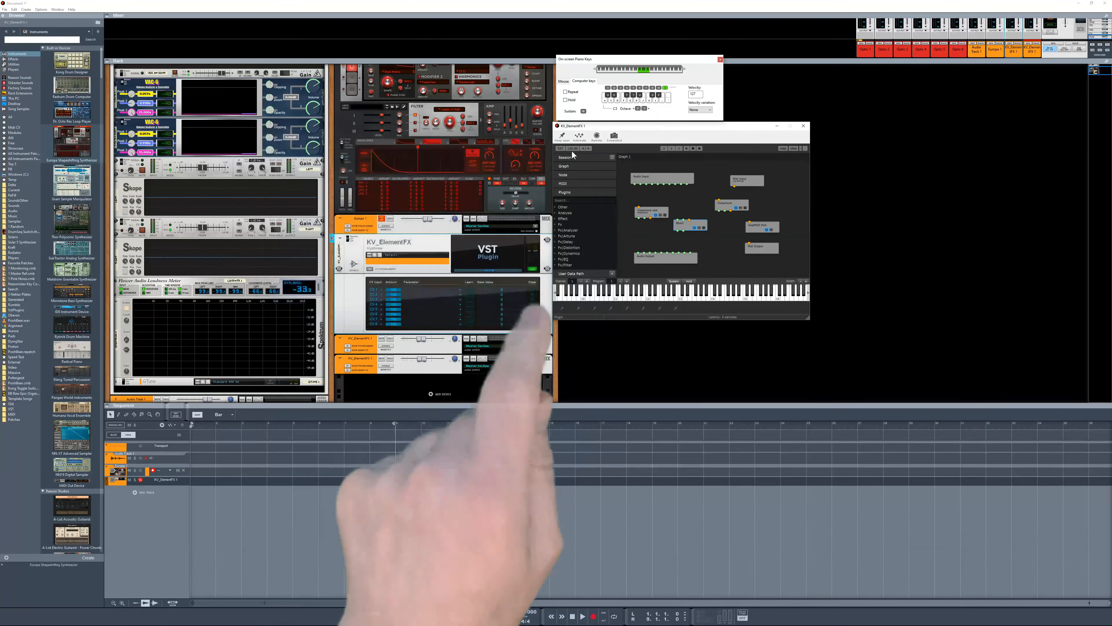
{"action": "double_click", "coordinate": [686, 228]}
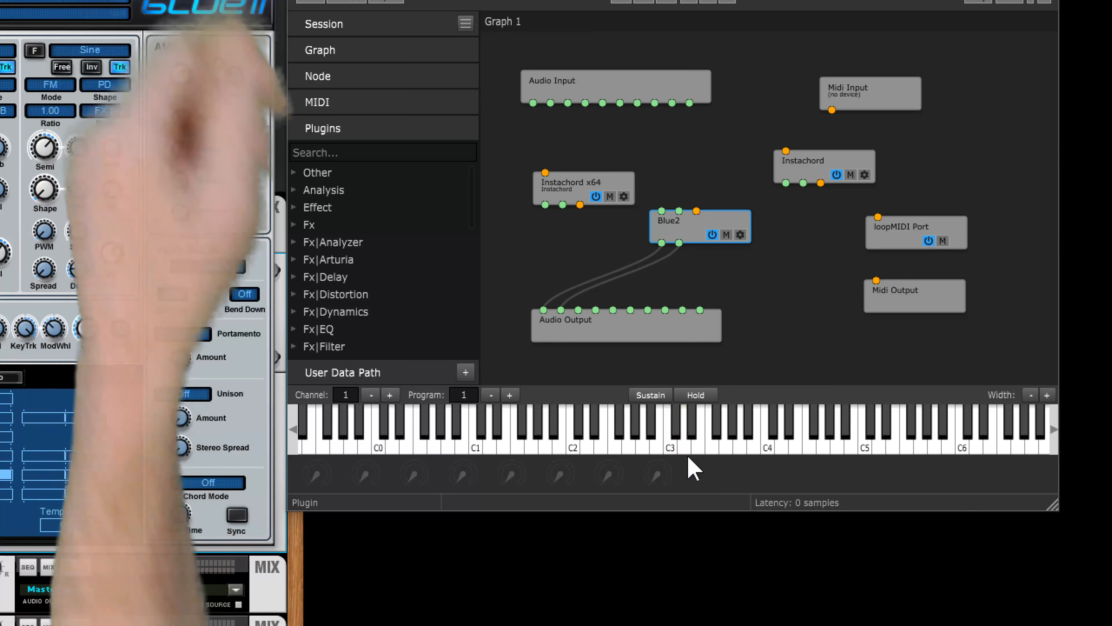
- Play test notes around C3 and C4 on the virtual keyboard to try out the Blue2 routing
{"action": "left_click", "coordinate": [702, 445]}
{"action": "left_click", "coordinate": [741, 454]}
{"action": "left_click_drag", "start_coordinate": [738, 444], "coordinate": [708, 439]}
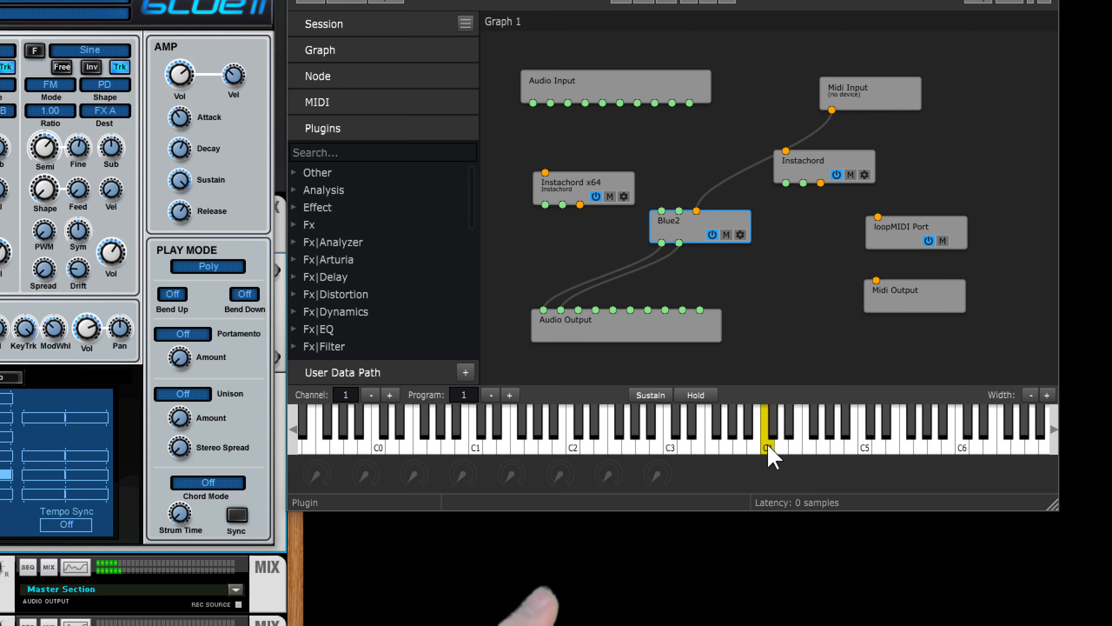
{"action": "left_click_drag", "start_coordinate": [768, 456], "coordinate": [725, 458]}
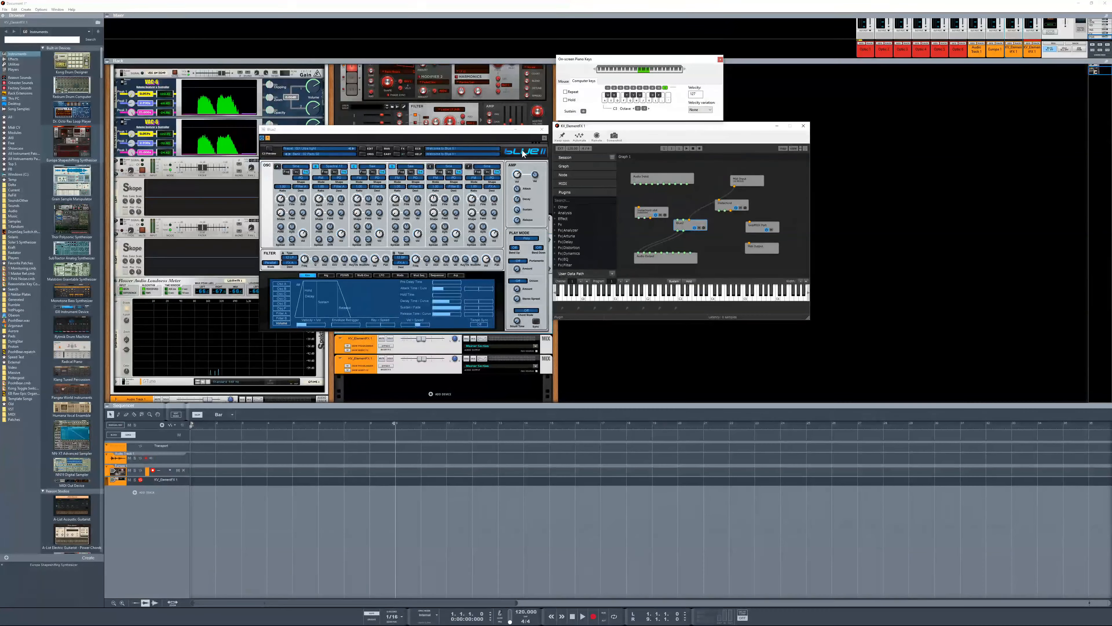
- Move the Blue2 window off the KV_ElementFX rack device and add a note lane to that device's sequencer track
{"action": "left_click_drag", "start_coordinate": [494, 132], "coordinate": [743, 164]}
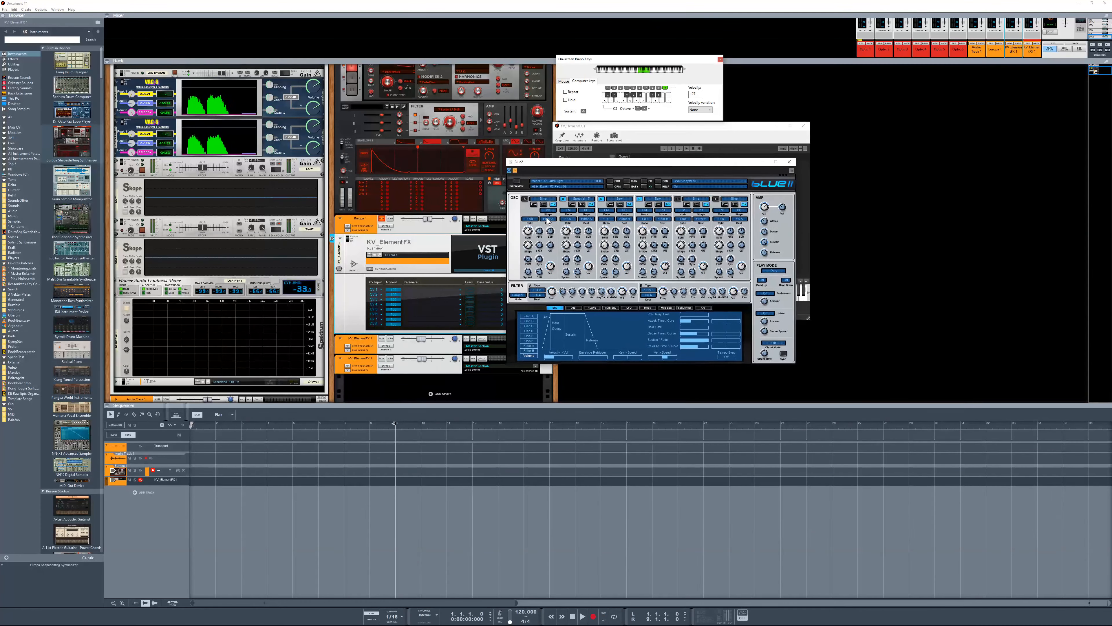
{"action": "left_click", "coordinate": [433, 241]}
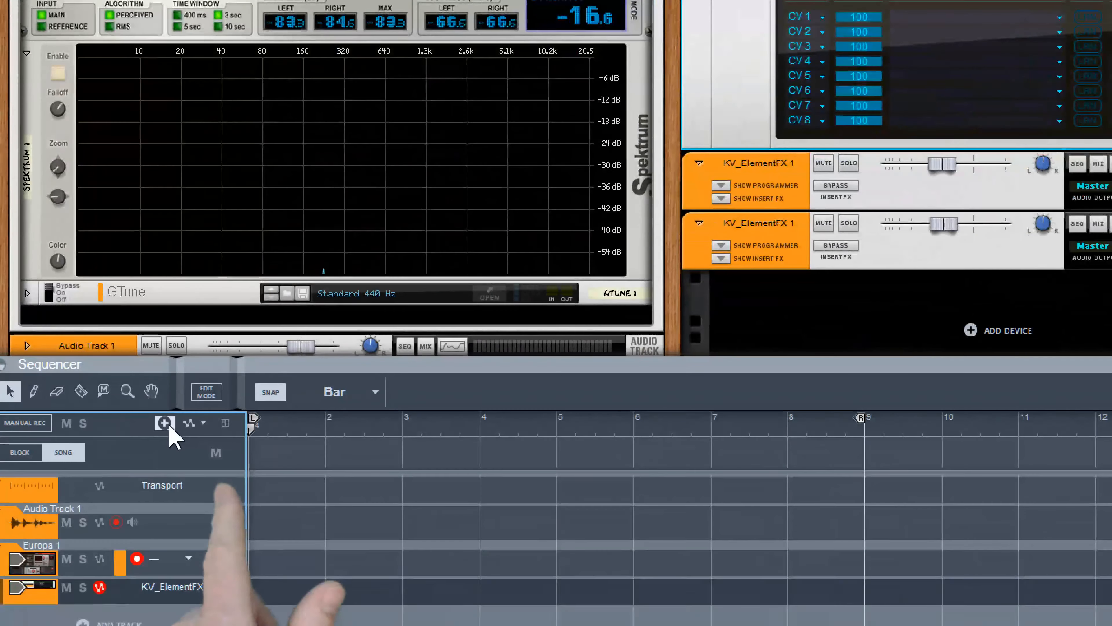
{"action": "left_click", "coordinate": [170, 426]}
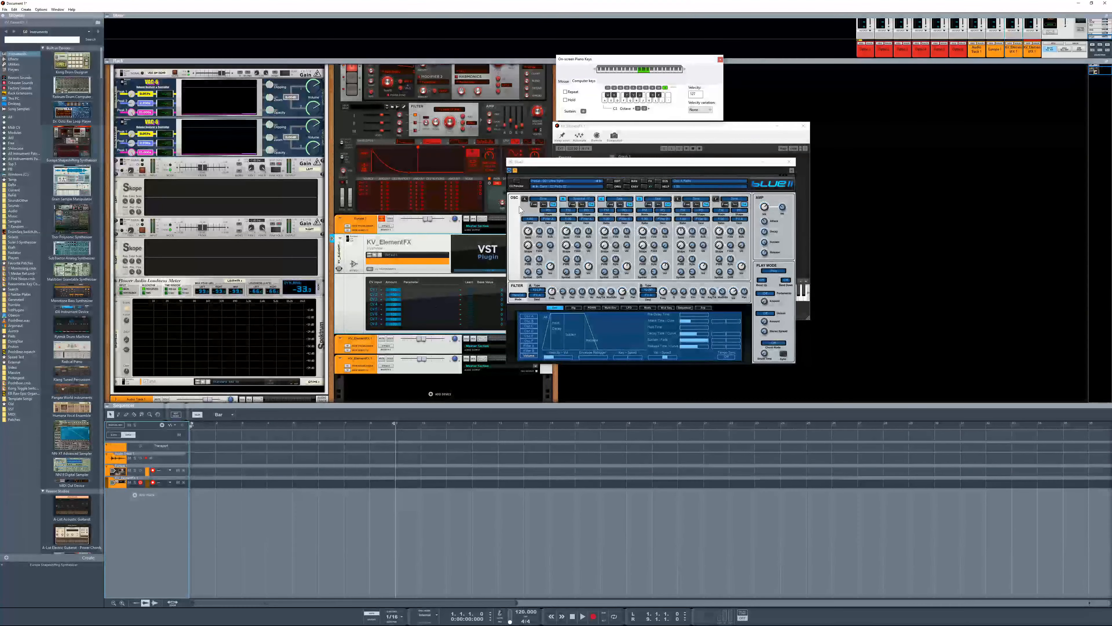
- Move the Blue2 window clear of the graph and connect Blue2's first output to Audio Output's third channel
{"action": "left_click_drag", "start_coordinate": [587, 164], "coordinate": [326, 108]}
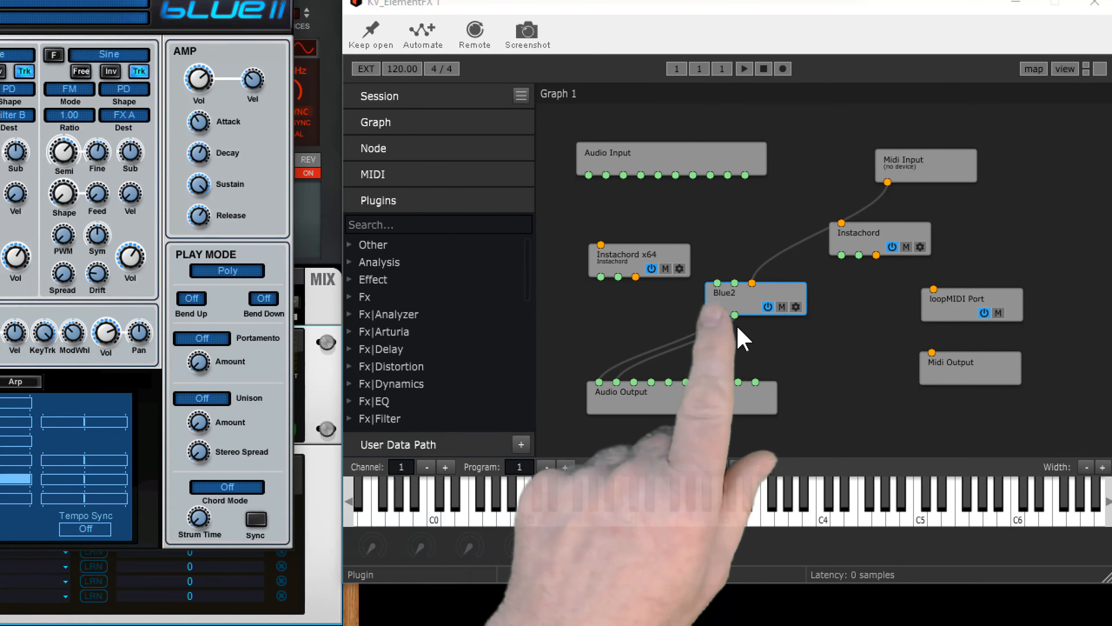
{"action": "left_click_drag", "start_coordinate": [717, 319], "coordinate": [761, 355]}
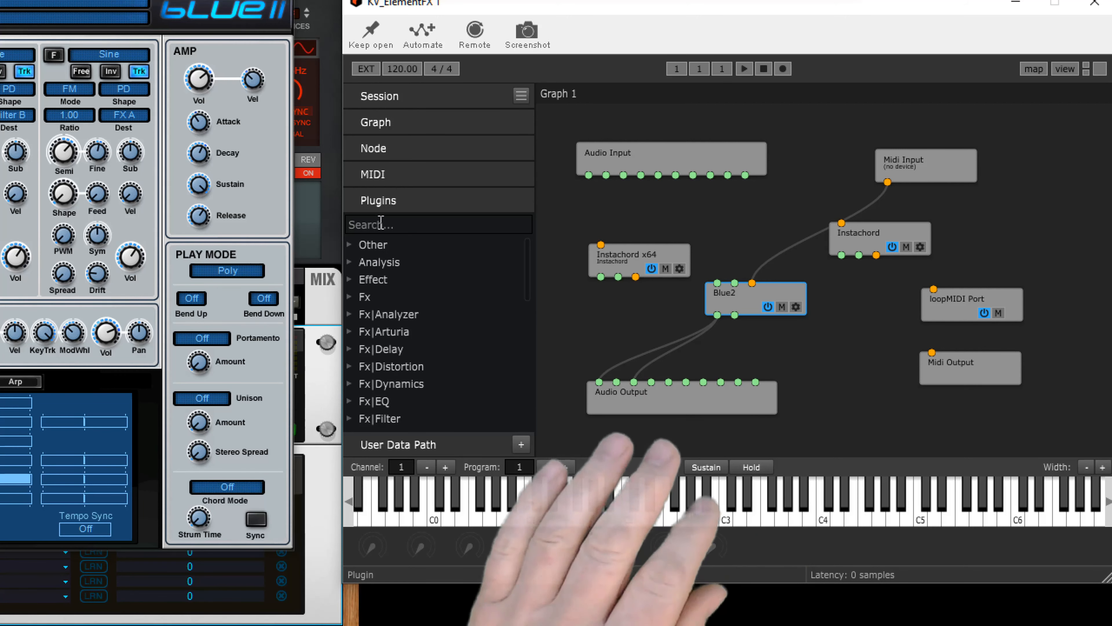
- Browse the plugin categories, examining the contents of Fx|Arturia and Fx|Distortion
{"action": "left_click", "coordinate": [402, 224]}
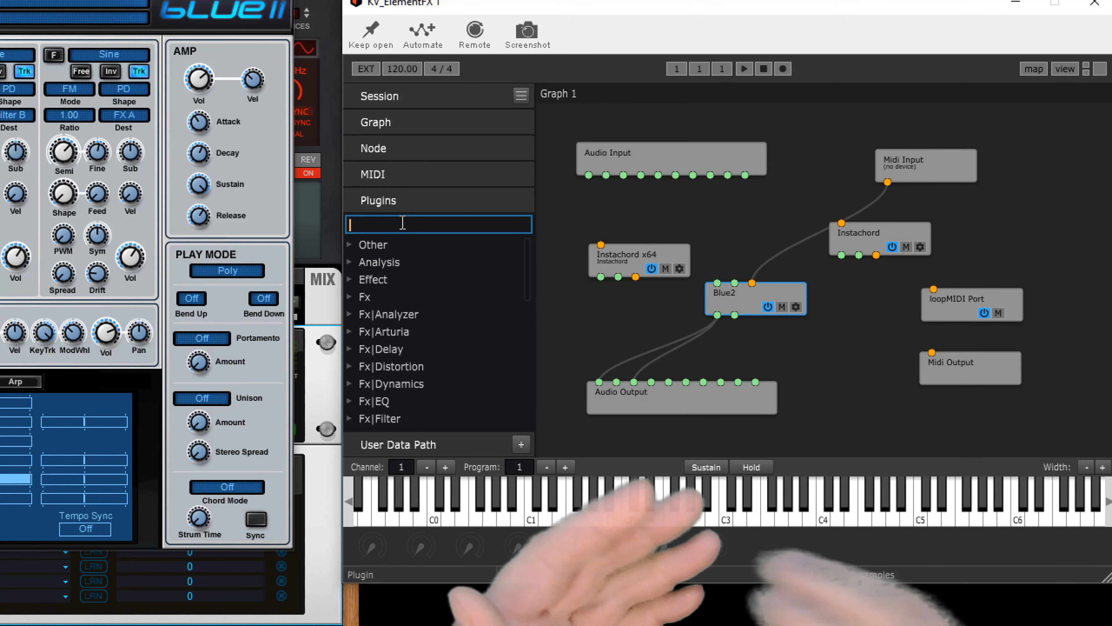
{"action": "left_click", "coordinate": [350, 331]}
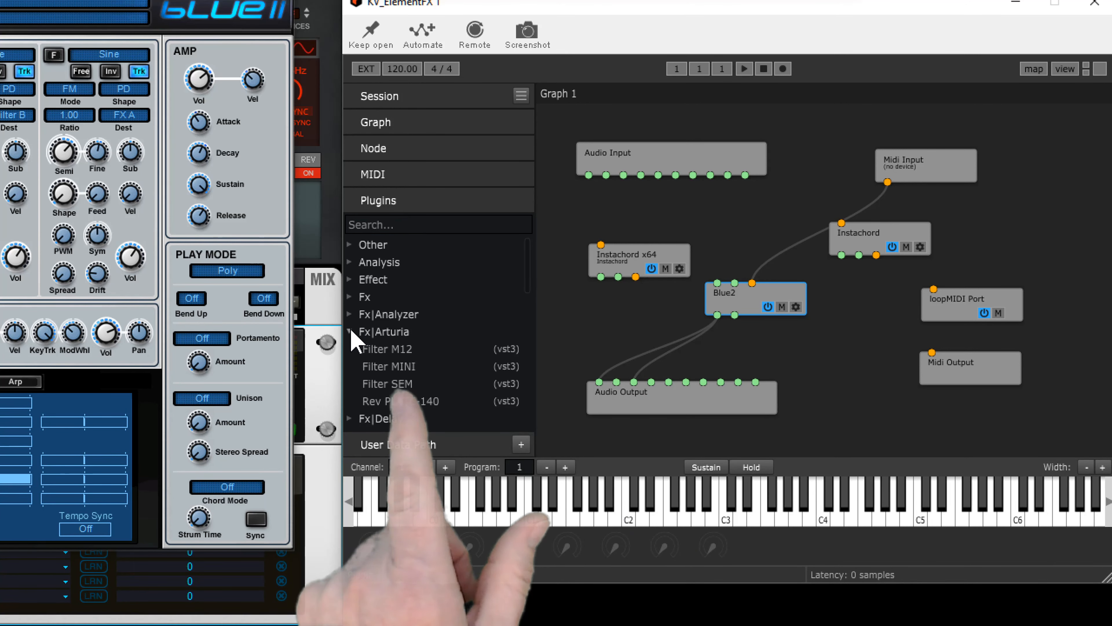
{"action": "left_click", "coordinate": [351, 332]}
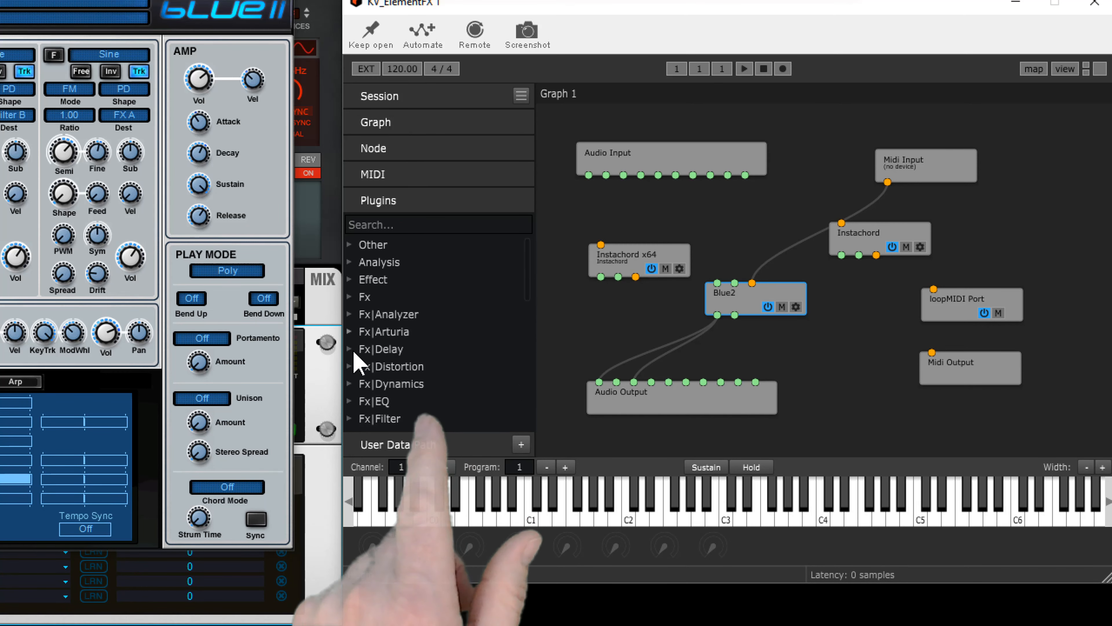
{"action": "left_click", "coordinate": [350, 366]}
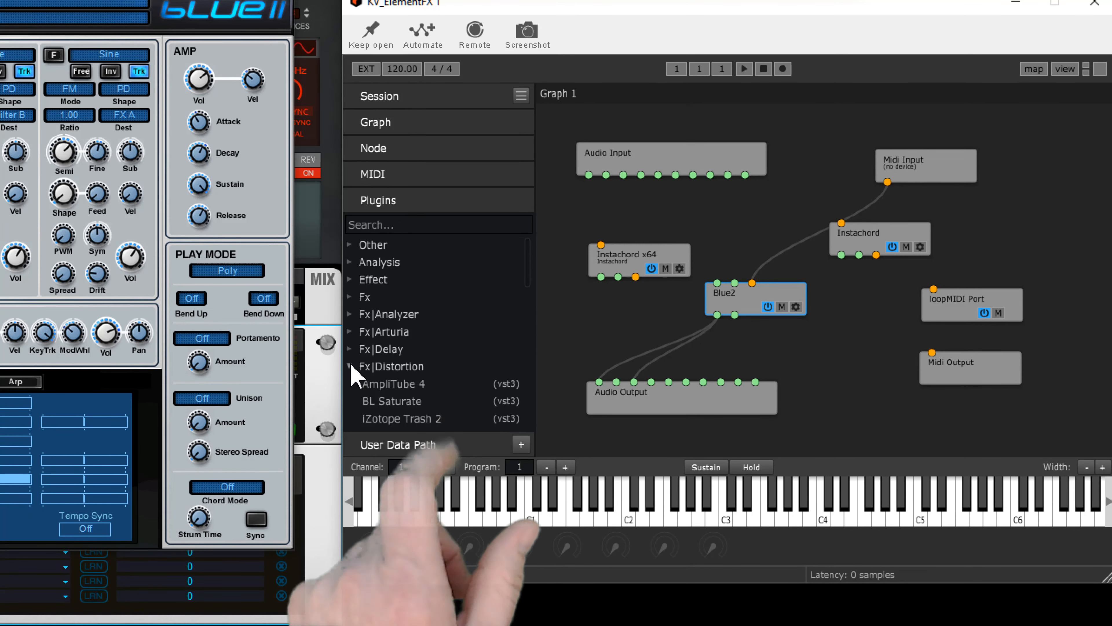
- Search the plugin list for "delay" and add kHs Delay to the graph between Blue2 and Audio Output
{"action": "left_click", "coordinate": [399, 225]}
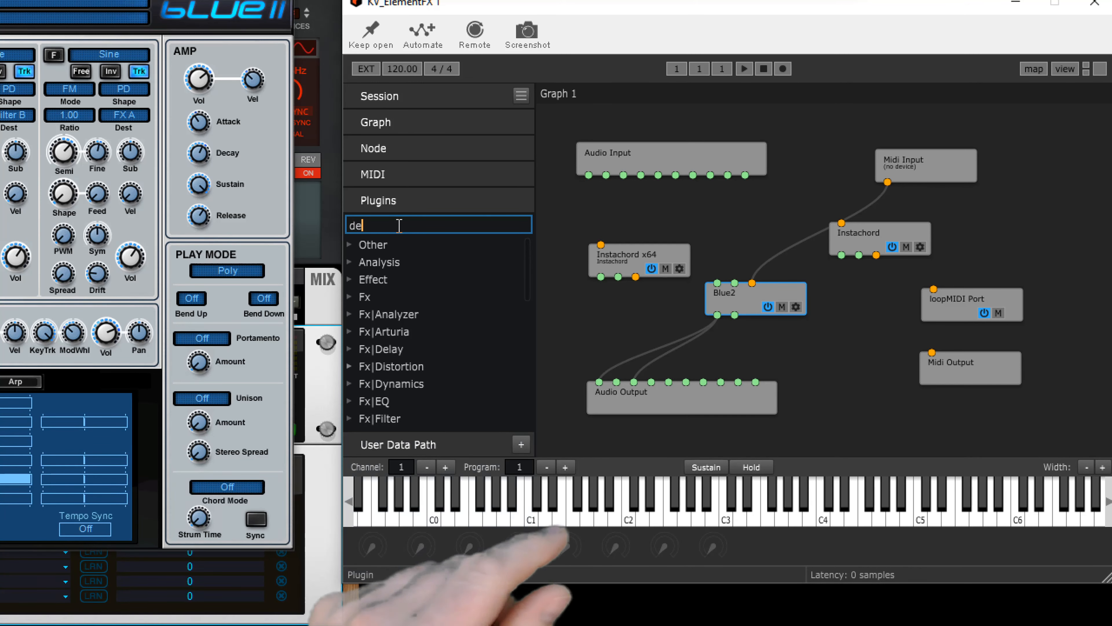
{"action": "type", "text": "delay"}
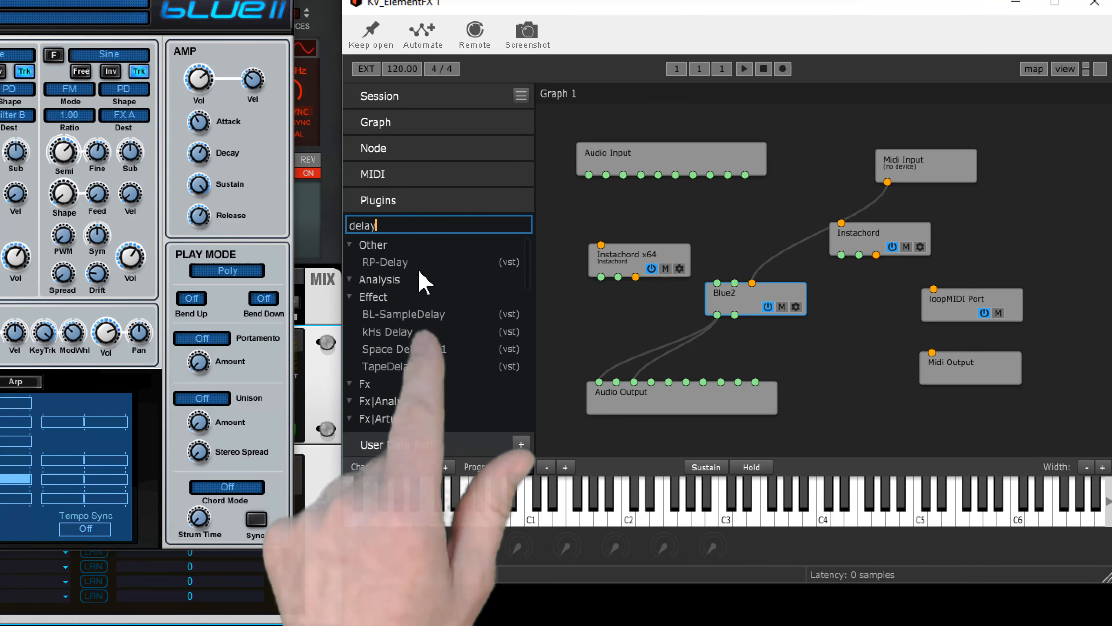
{"action": "scroll", "coordinate": [455, 348], "scroll_direction": "down", "scroll_amount": 5}
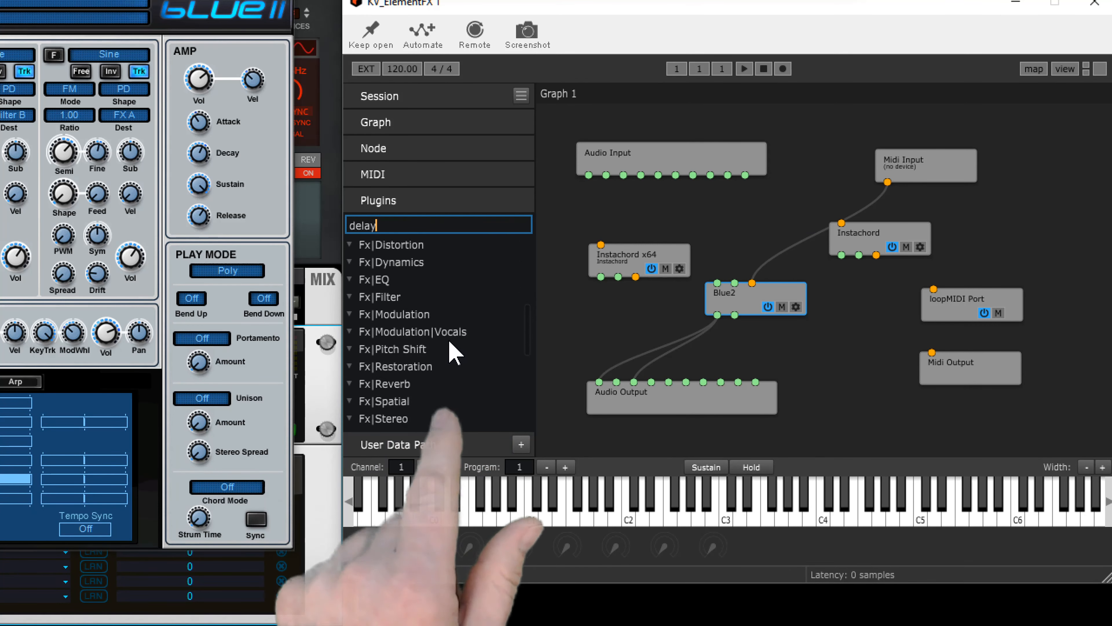
{"action": "scroll", "coordinate": [455, 350], "scroll_direction": "up", "scroll_amount": 2}
{"action": "scroll", "coordinate": [454, 350], "scroll_direction": "down", "scroll_amount": 6}
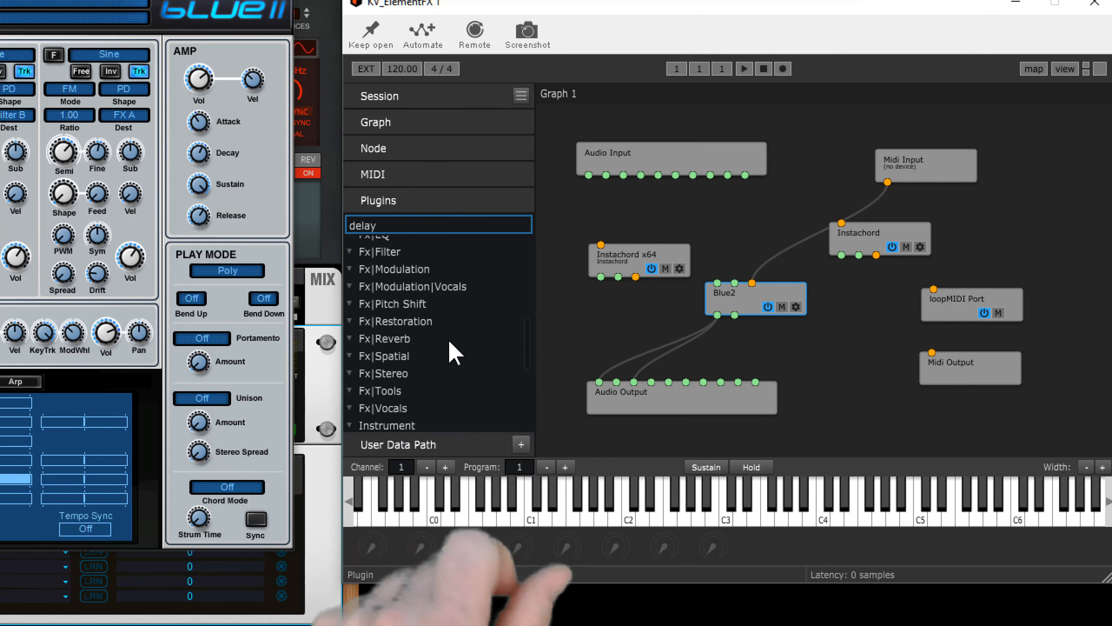
{"action": "scroll", "coordinate": [451, 350], "scroll_direction": "up", "scroll_amount": 10}
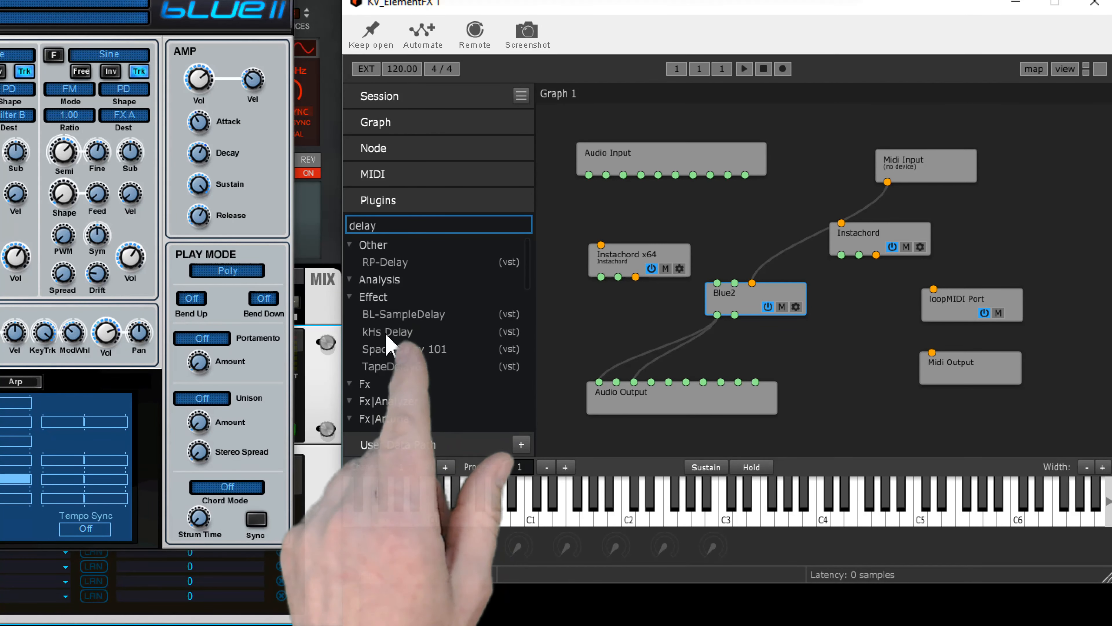
{"action": "left_click_drag", "start_coordinate": [388, 331], "coordinate": [733, 357]}
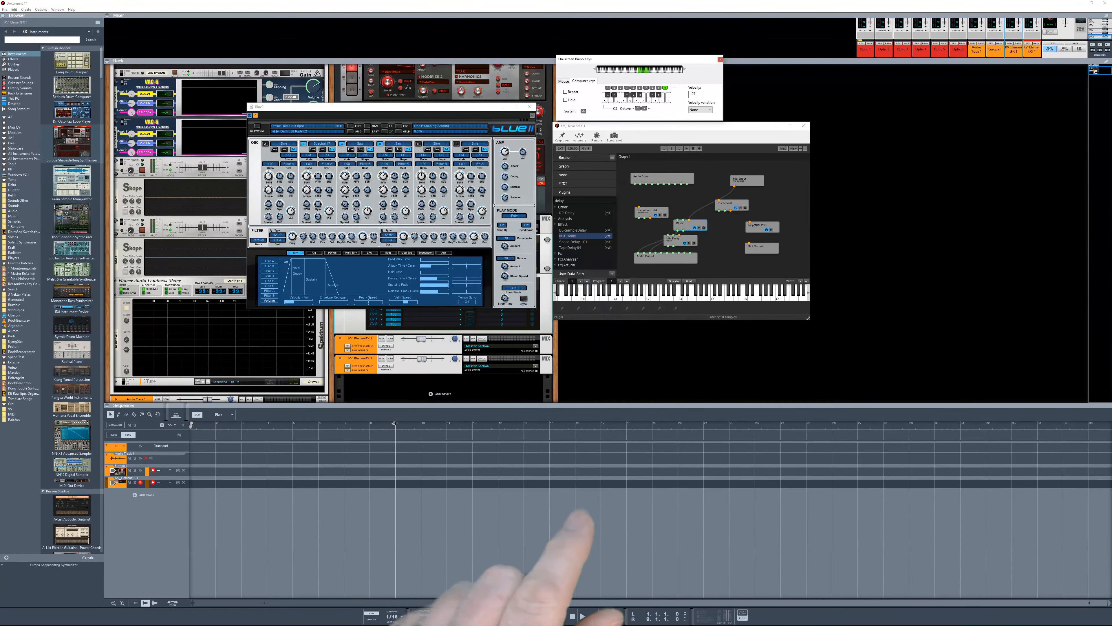
- Open the kHs Delay interface, place it beside the graph window and raise its Feedback
{"action": "double_click", "coordinate": [674, 239]}
{"action": "left_click_drag", "start_coordinate": [214, 143], "coordinate": [483, 124]}
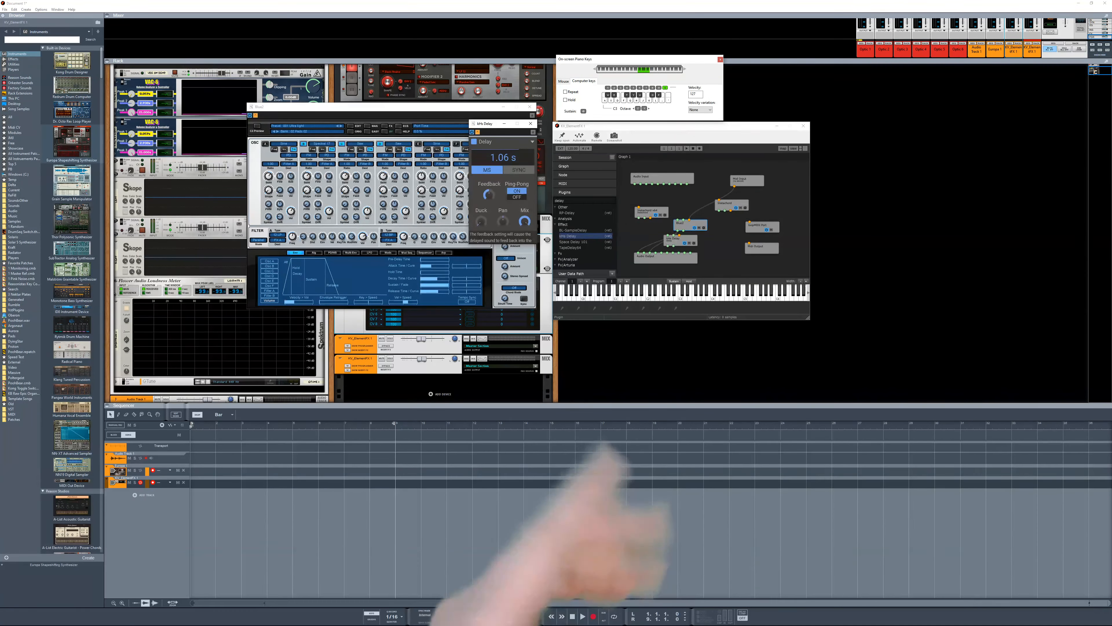
{"action": "left_click_drag", "start_coordinate": [488, 195], "coordinate": [489, 168]}
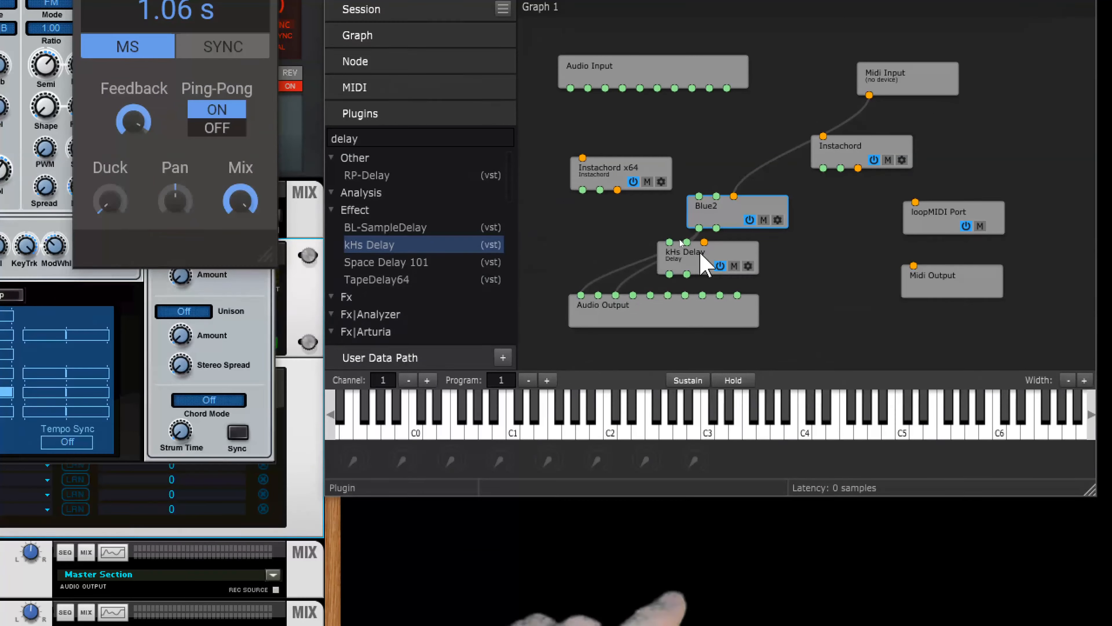
- Place the kHs Delay node beside Blue2 and route Blue2's outputs to the delay's input and to Audio Output
{"action": "left_click_drag", "start_coordinate": [701, 254], "coordinate": [607, 228]}
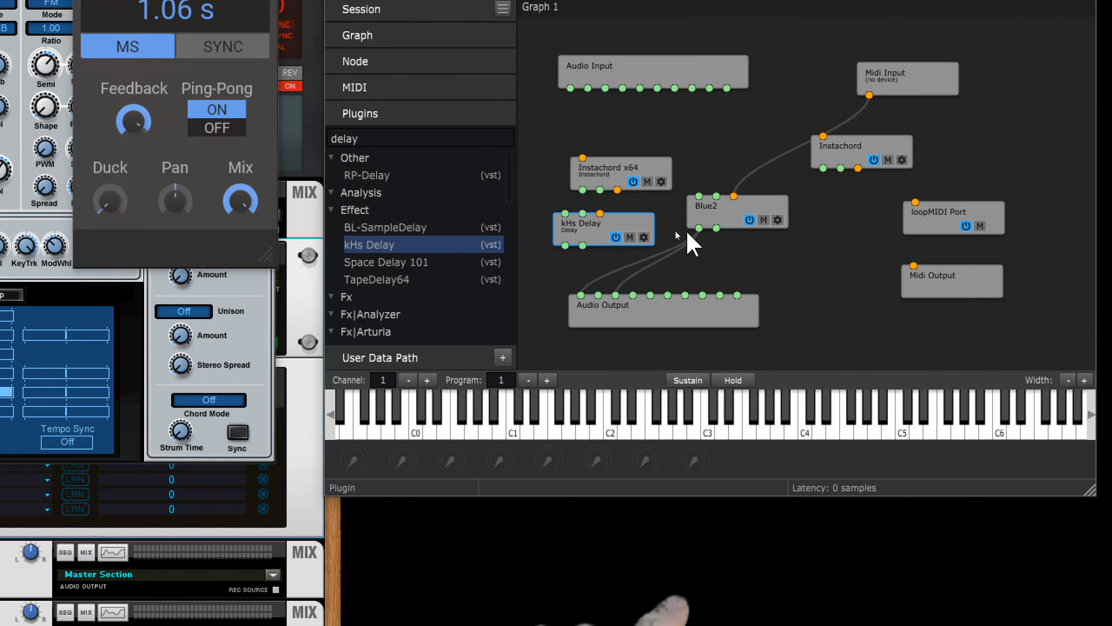
{"action": "left_click_drag", "start_coordinate": [699, 232], "coordinate": [565, 214]}
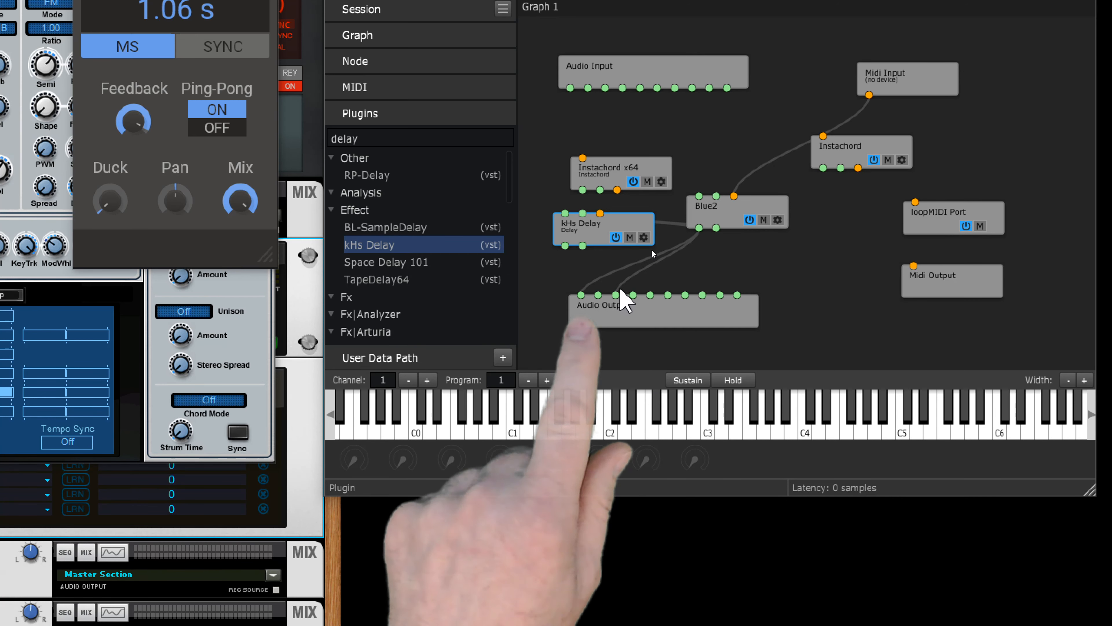
{"action": "left_click_drag", "start_coordinate": [623, 281], "coordinate": [717, 228]}
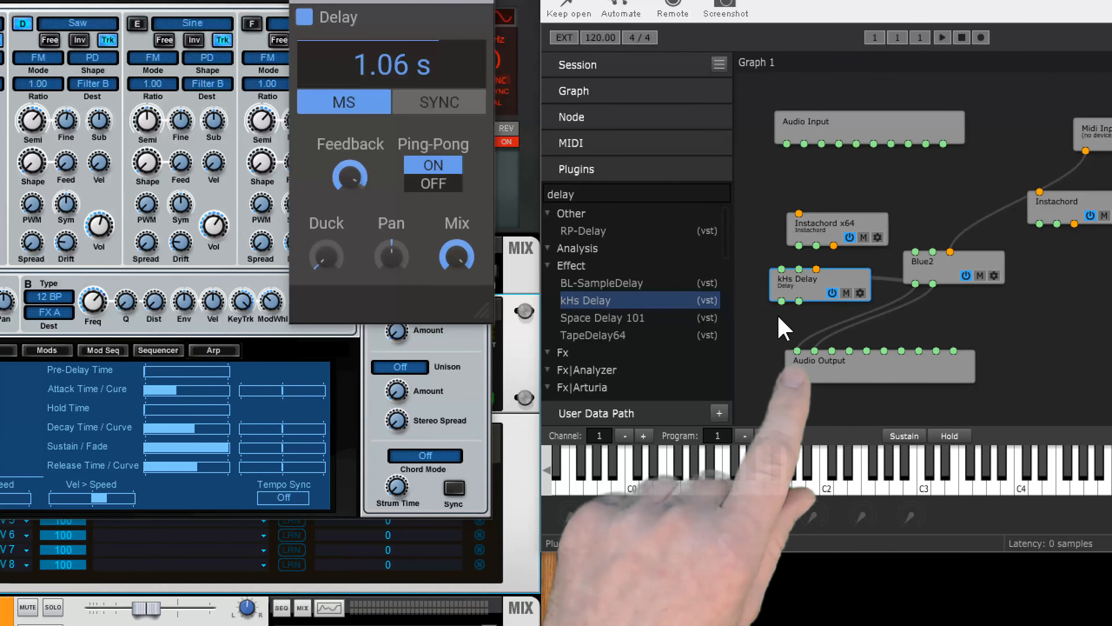
- Connect kHs Delay's two outputs to Audio Output's third and fourth channels
{"action": "left_click_drag", "start_coordinate": [782, 302], "coordinate": [841, 351]}
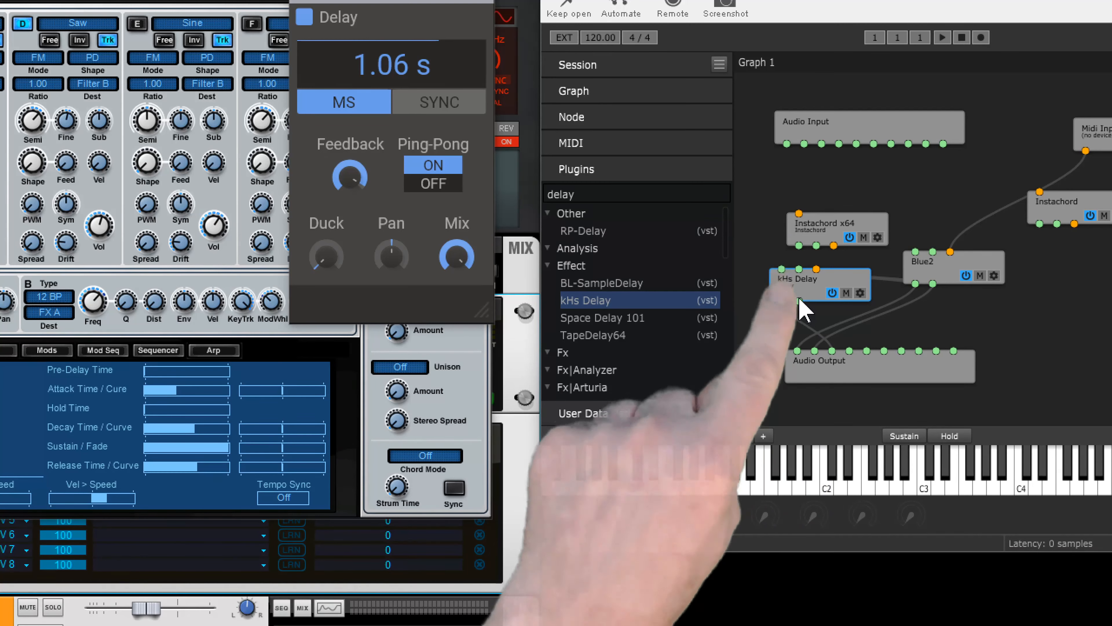
{"action": "left_click_drag", "start_coordinate": [800, 302], "coordinate": [849, 351]}
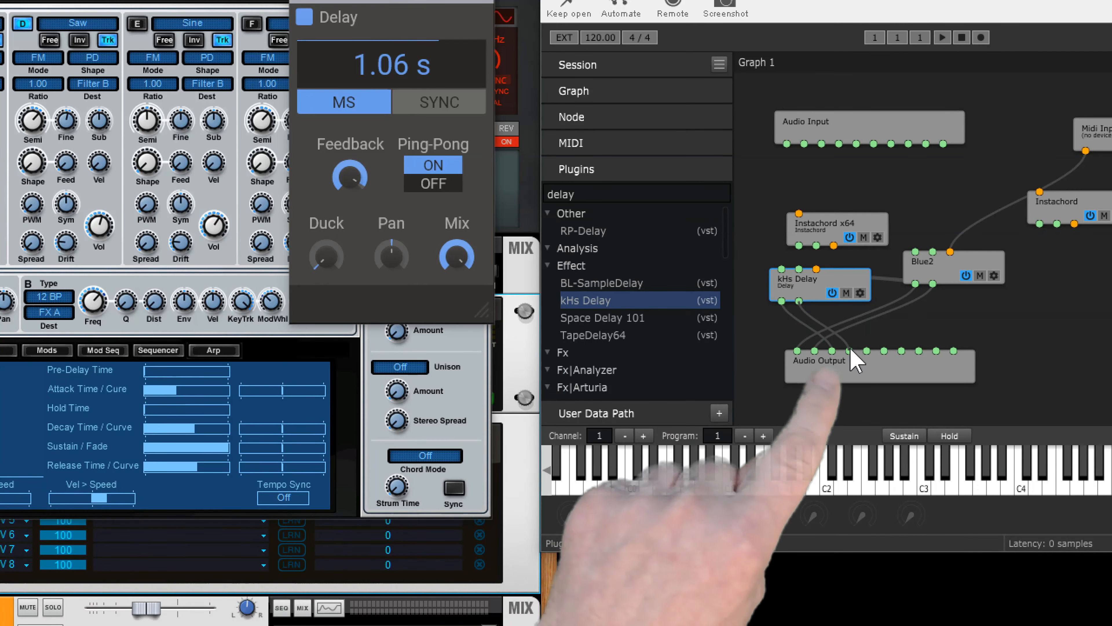
- Nudge the kHs Delay node slightly and play test notes to examine the signal on the two KV_ElementFX mixer channels
{"action": "left_click_drag", "start_coordinate": [805, 294], "coordinate": [769, 292]}
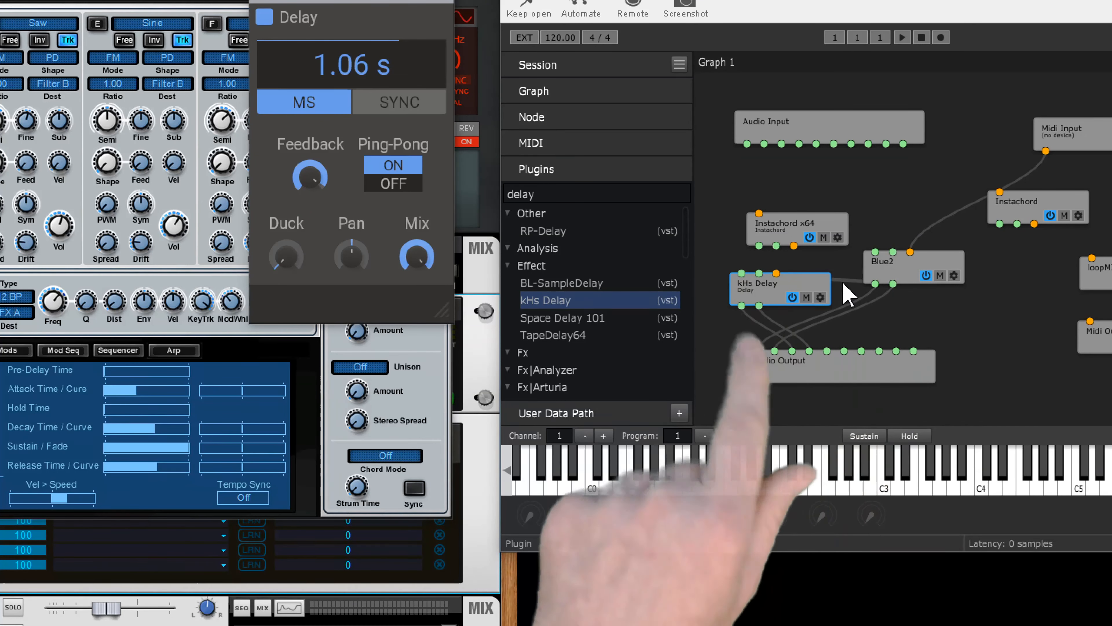
{"action": "left_click_drag", "start_coordinate": [758, 301], "coordinate": [762, 304]}
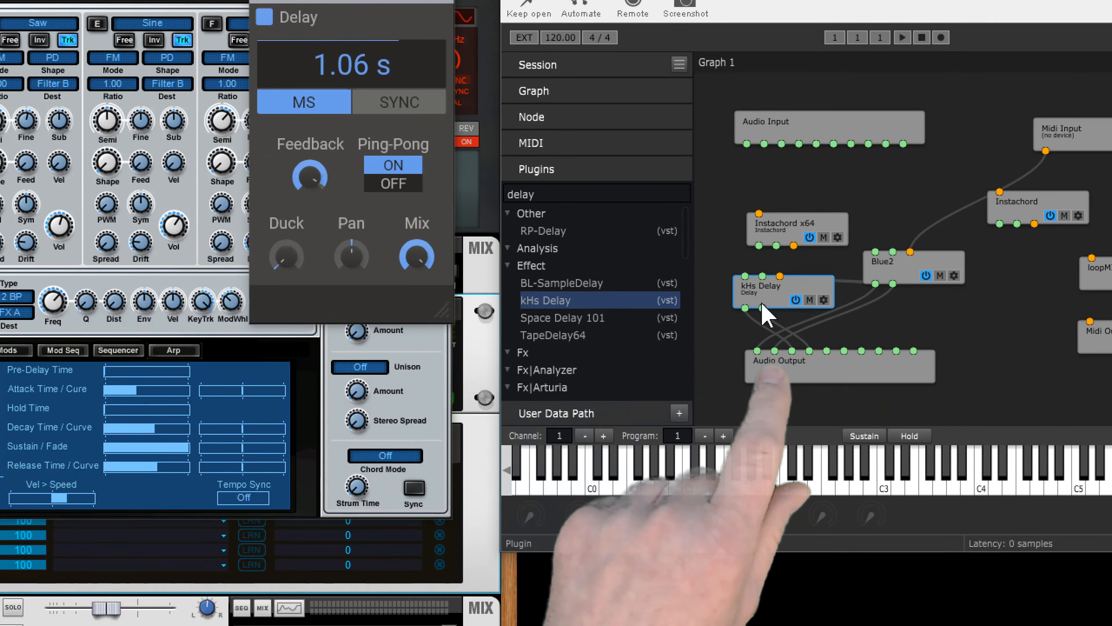
{"action": "left_click_drag", "start_coordinate": [837, 337], "coordinate": [908, 336]}
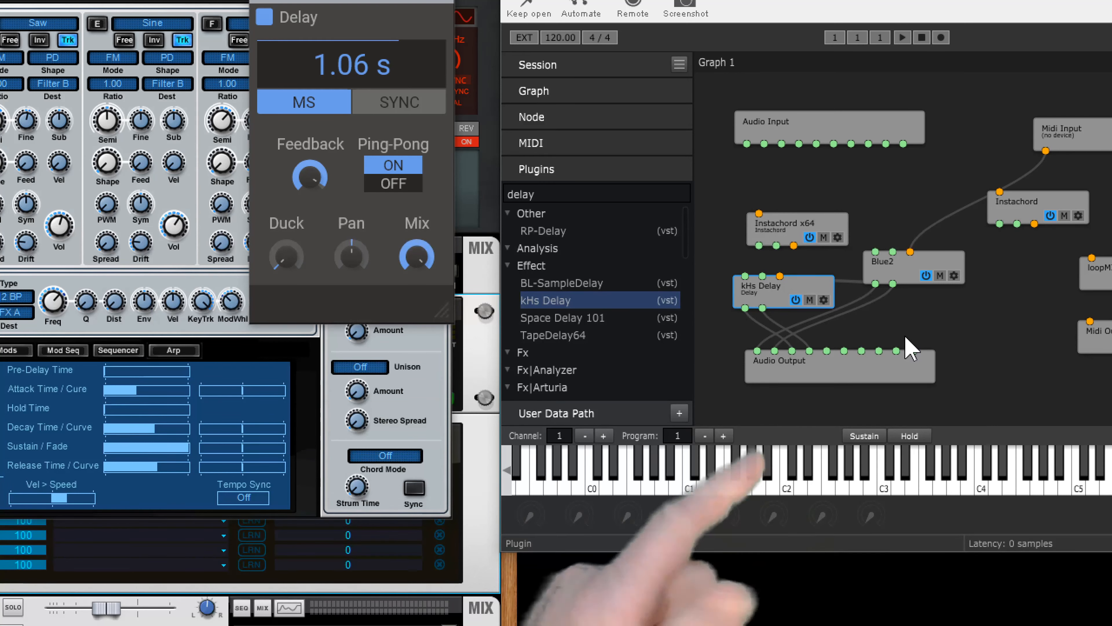
{"action": "left_click", "coordinate": [783, 490]}
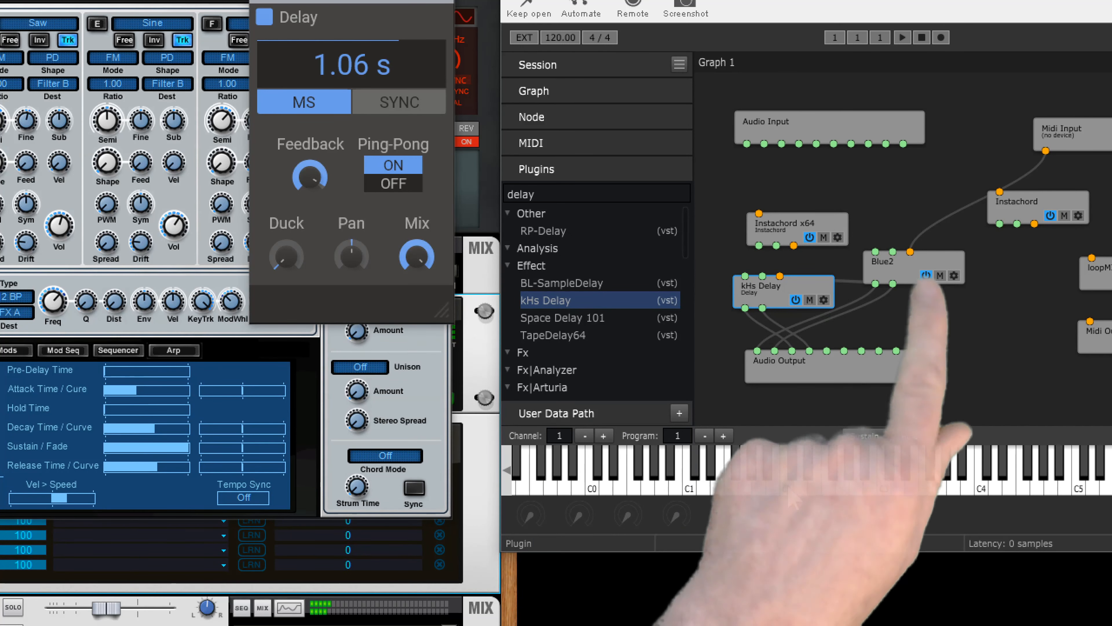
{"action": "left_click", "coordinate": [785, 490]}
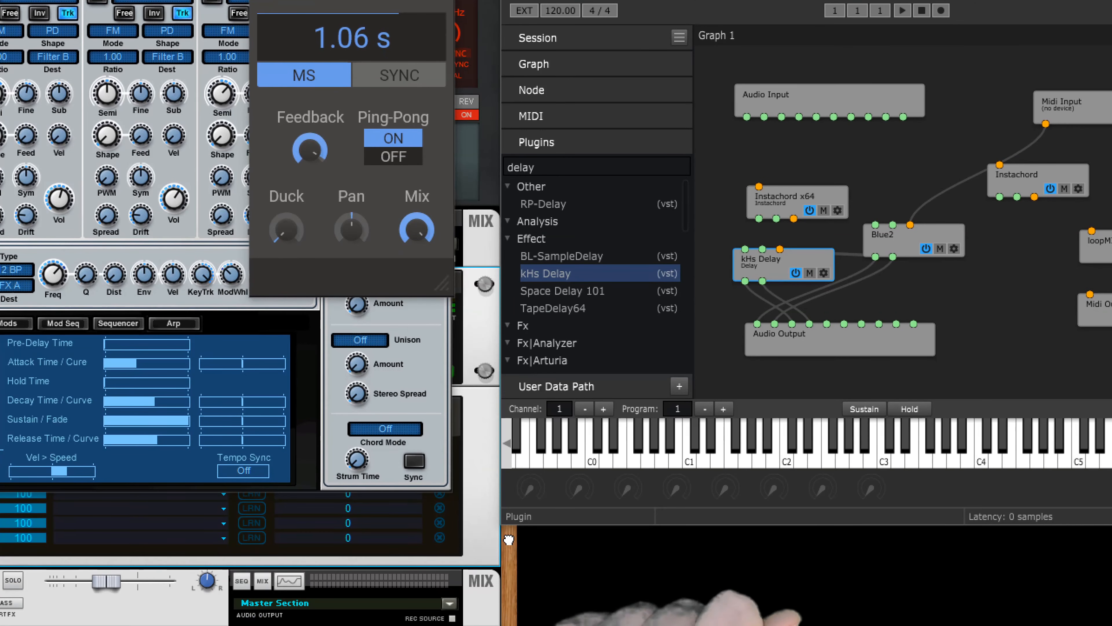
{"action": "scroll", "coordinate": [509, 540], "scroll_direction": "down", "scroll_amount": 3}
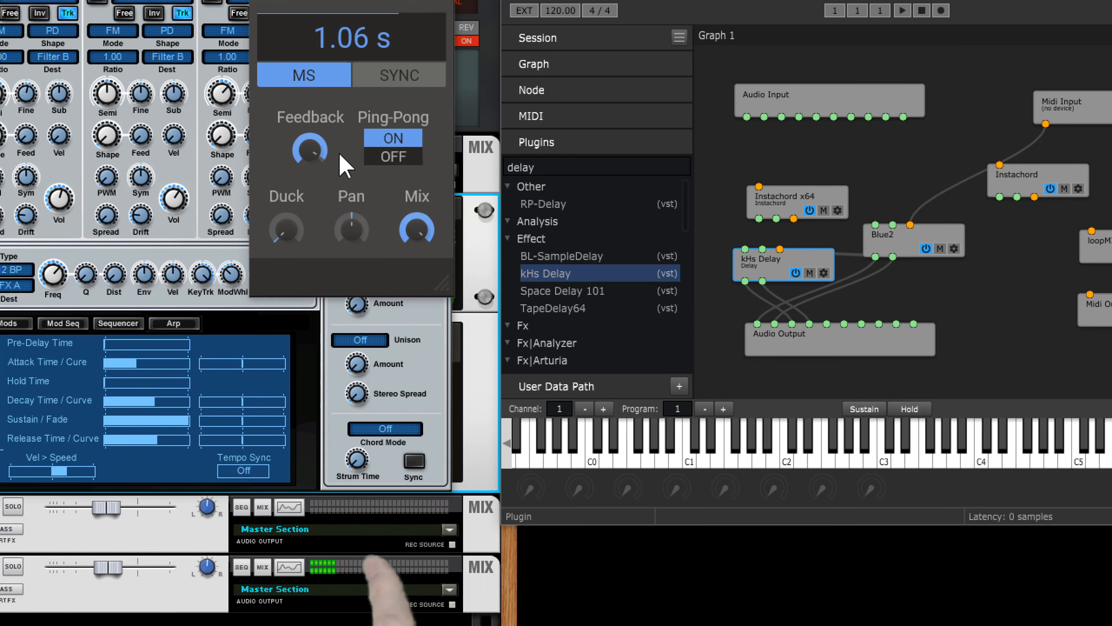
- Lower the Feedback of kHs Delay and delete its node from the graph
{"action": "mouse_move", "coordinate": [311, 161]}
{"action": "left_click_drag", "start_coordinate": [311, 160], "coordinate": [310, 167]}
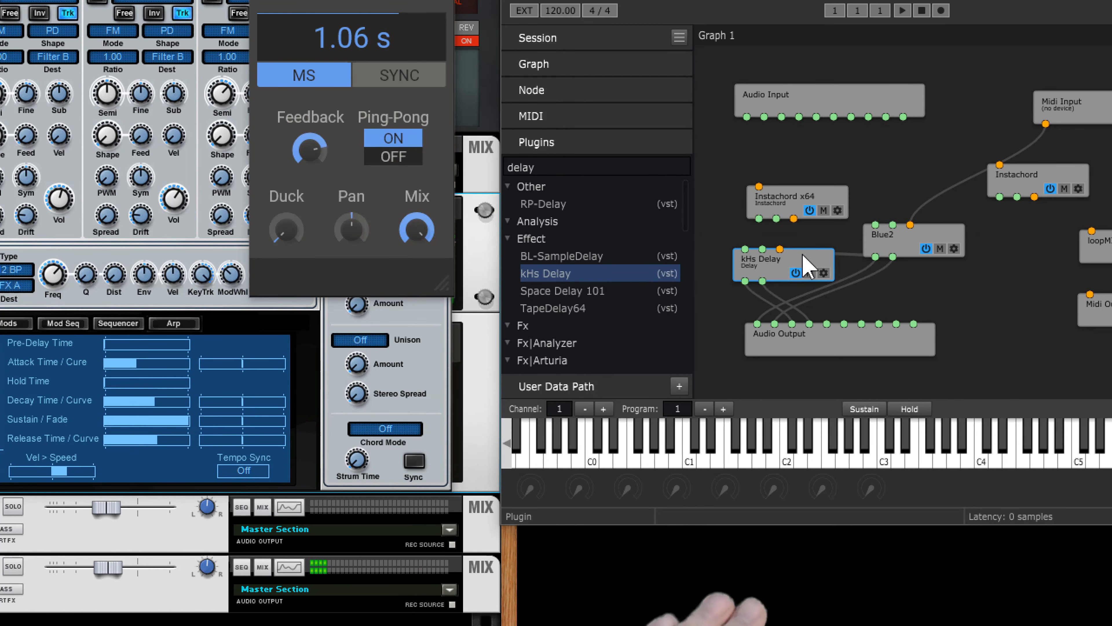
{"action": "key", "text": "Delete"}
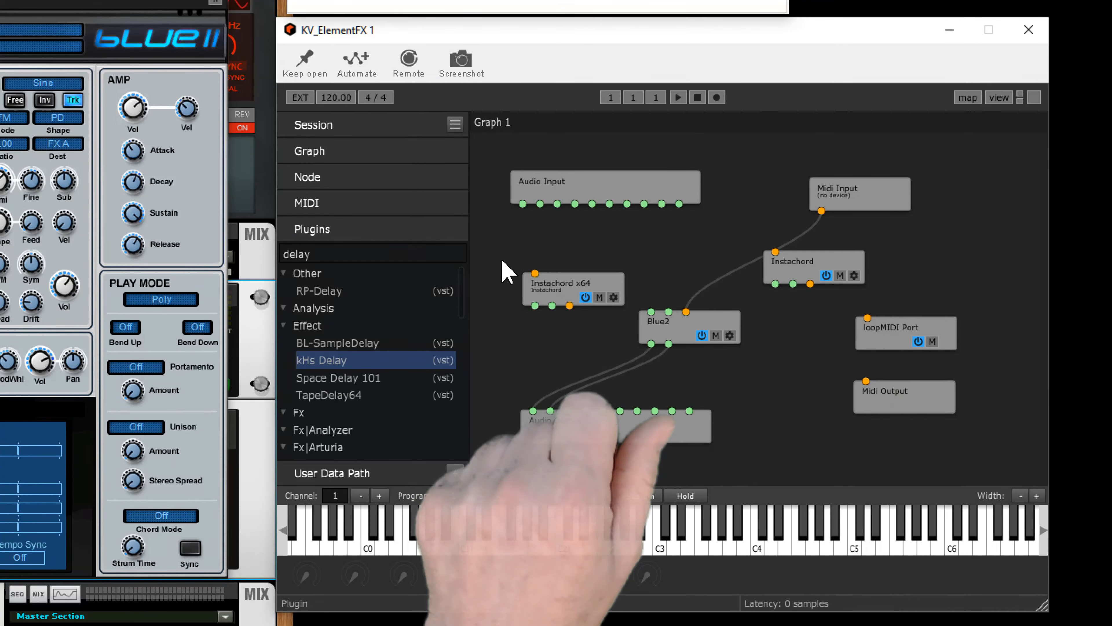
- Open Instachord x64 beside the graph, route Midi Input through it to Blue2, and place the Blue2 node closer beneath it
{"action": "double_click", "coordinate": [571, 302]}
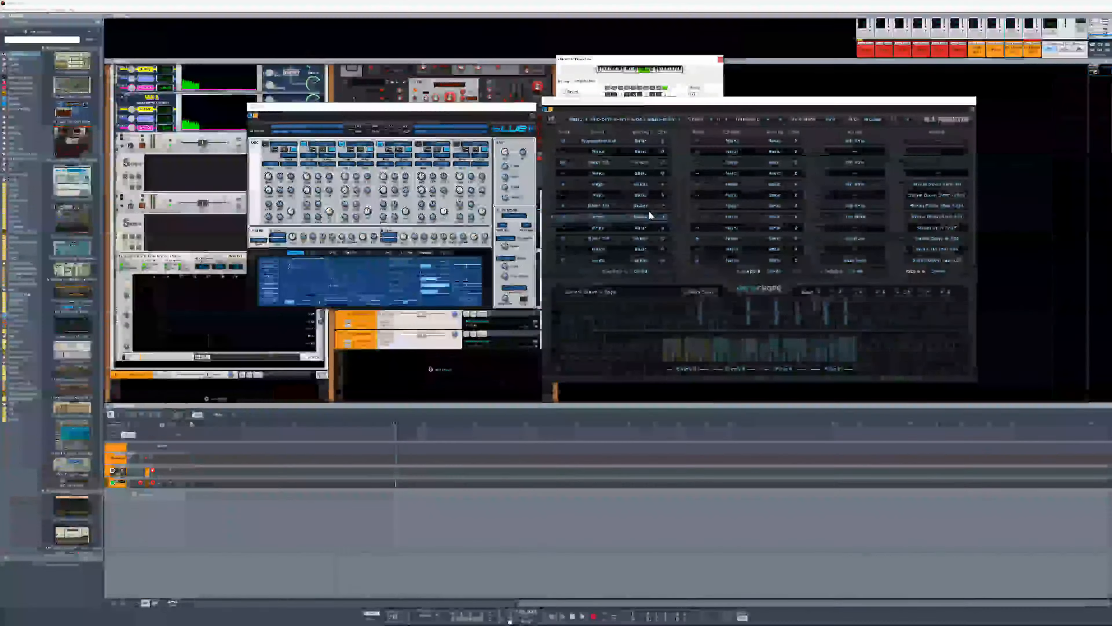
{"action": "left_click_drag", "start_coordinate": [709, 102], "coordinate": [276, 59]}
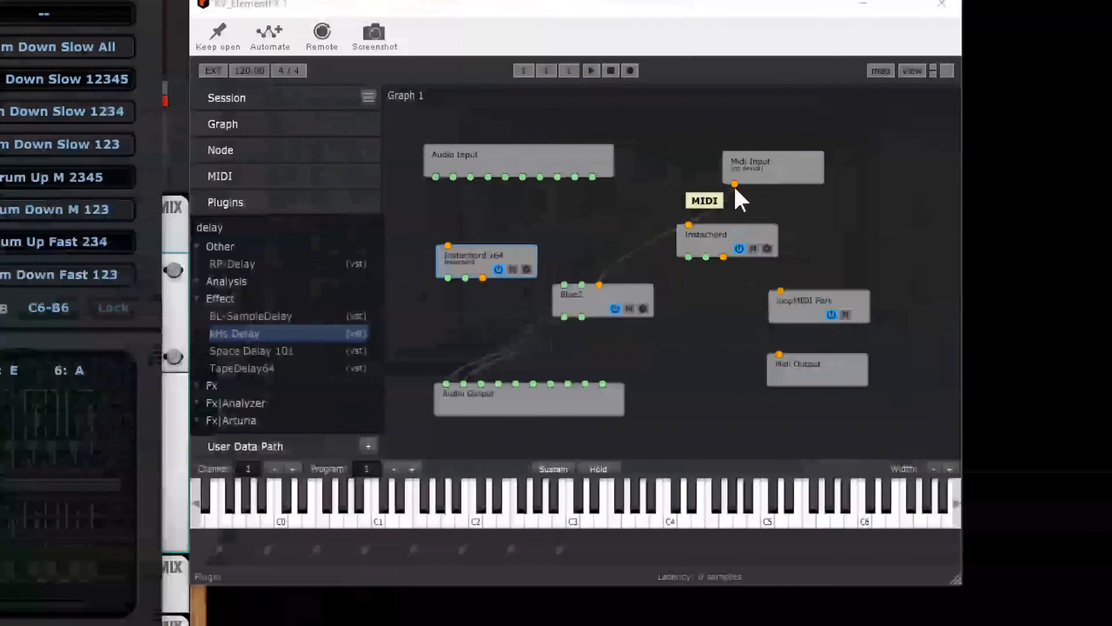
{"action": "left_click_drag", "start_coordinate": [734, 184], "coordinate": [526, 237]}
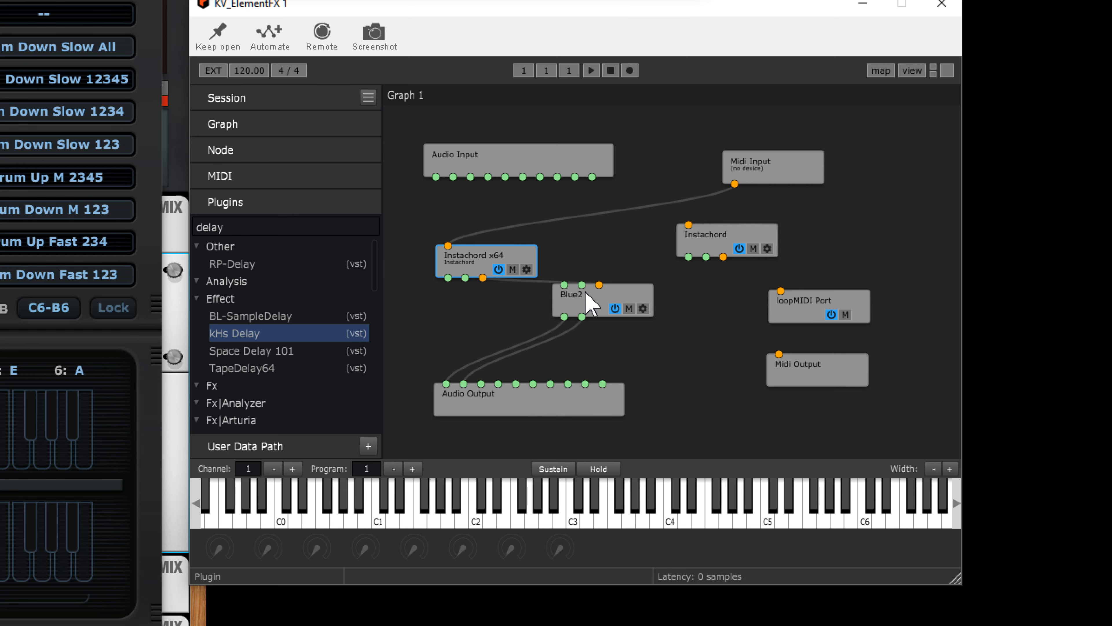
{"action": "left_click_drag", "start_coordinate": [584, 301], "coordinate": [523, 318]}
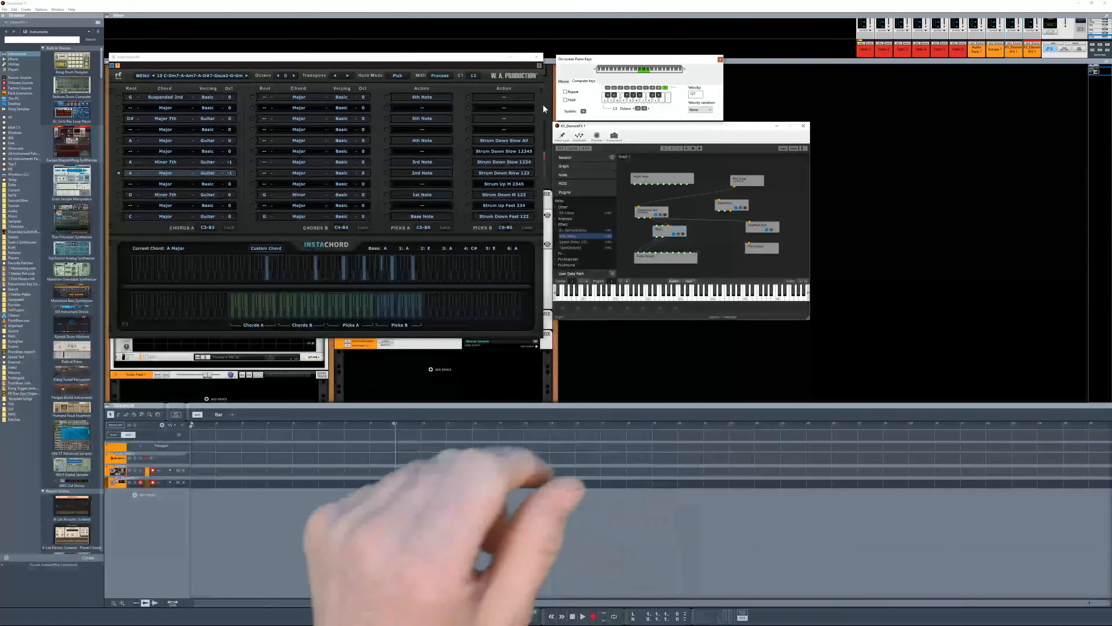
- Close the Instachord and Blue2 windows and select the Europa 1 mixer channel in the rack
{"action": "left_click", "coordinate": [536, 57]}
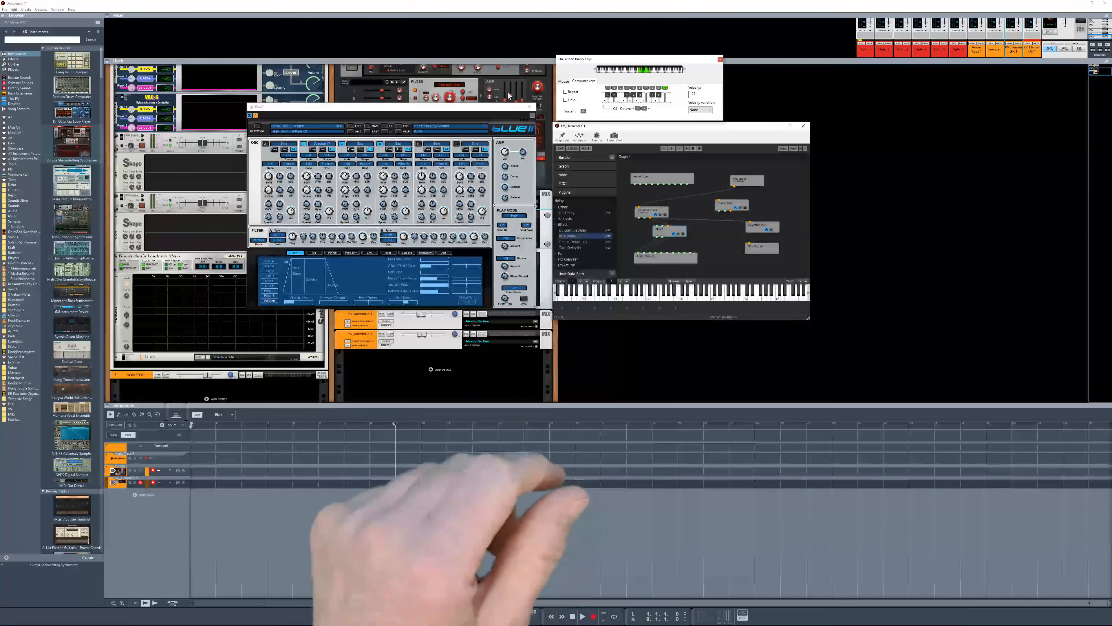
{"action": "left_click", "coordinate": [529, 107]}
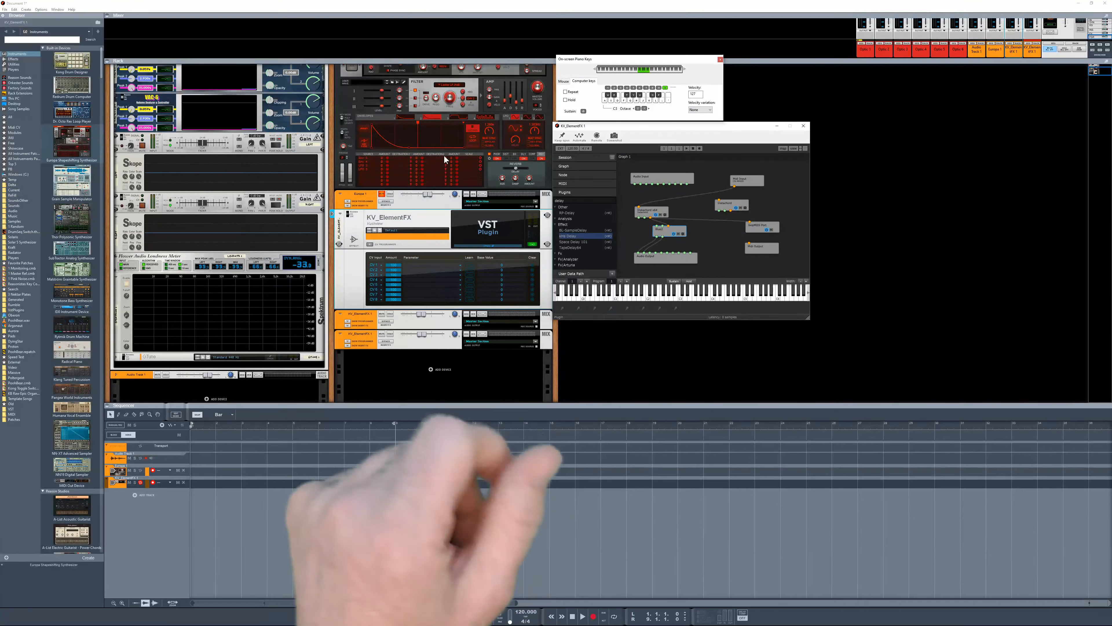
{"action": "left_click", "coordinate": [382, 198]}
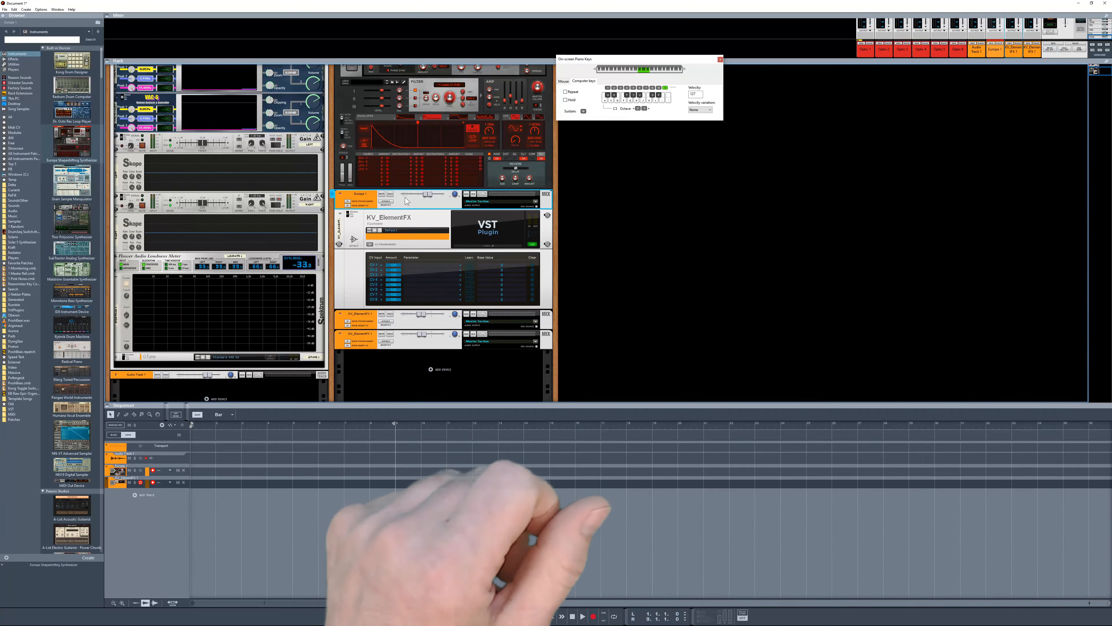
{"action": "scroll", "coordinate": [407, 202], "scroll_direction": "up", "scroll_amount": 1}
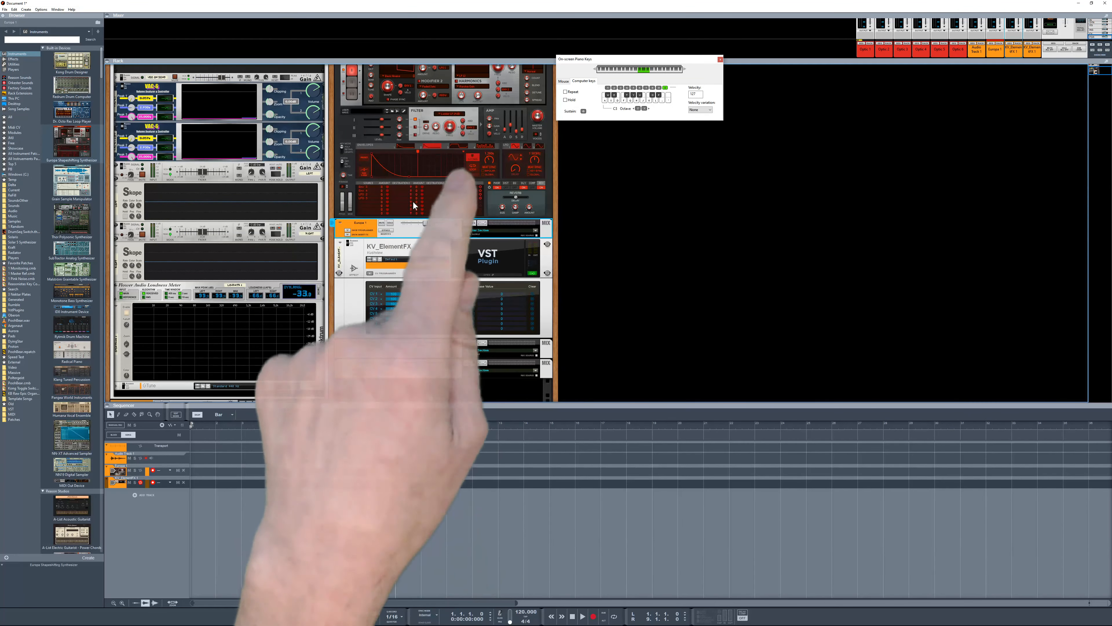
{"action": "scroll", "coordinate": [414, 205], "scroll_direction": "up", "scroll_amount": 1}
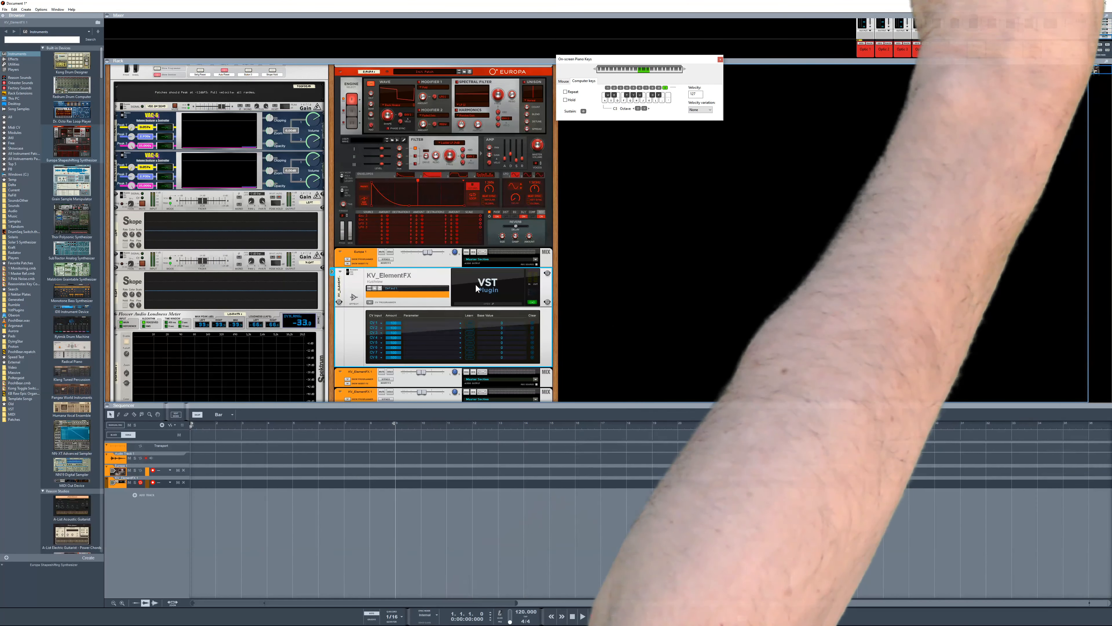
- Check Europa 1, reselect KV_ElementFX and record a performance of about six bars on both tracks
{"action": "left_click", "coordinate": [509, 293]}
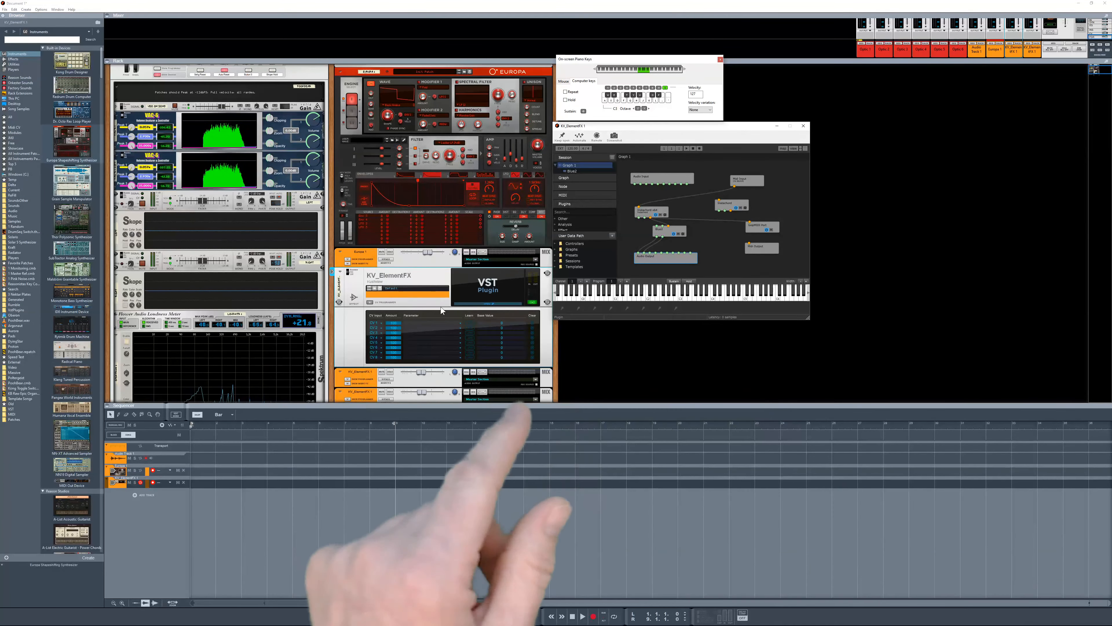
{"action": "left_click", "coordinate": [383, 253]}
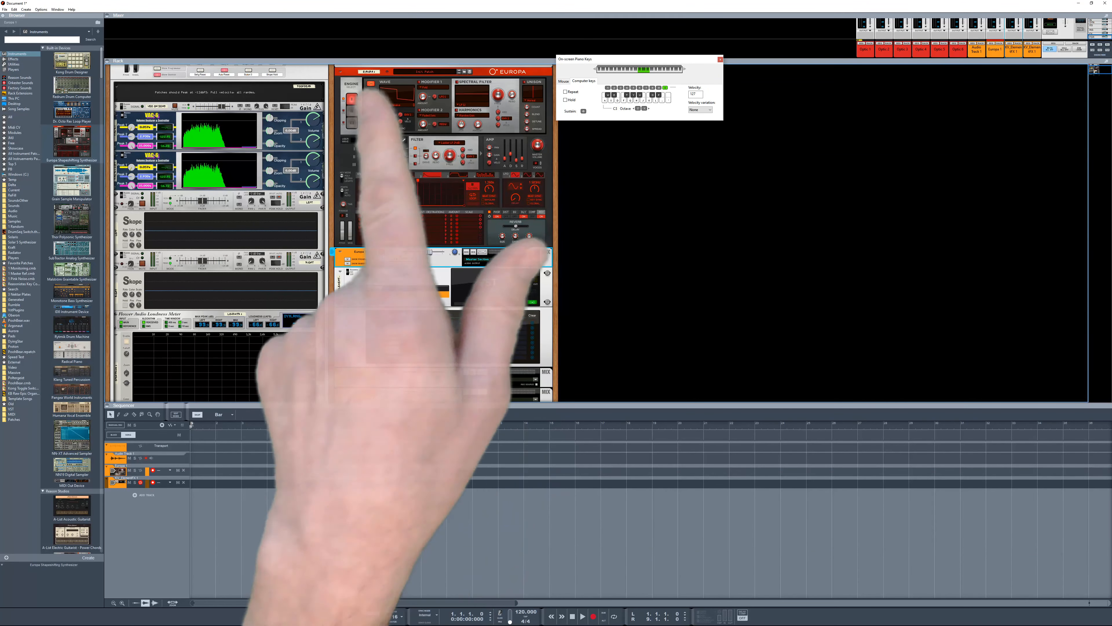
{"action": "left_click", "coordinate": [473, 288]}
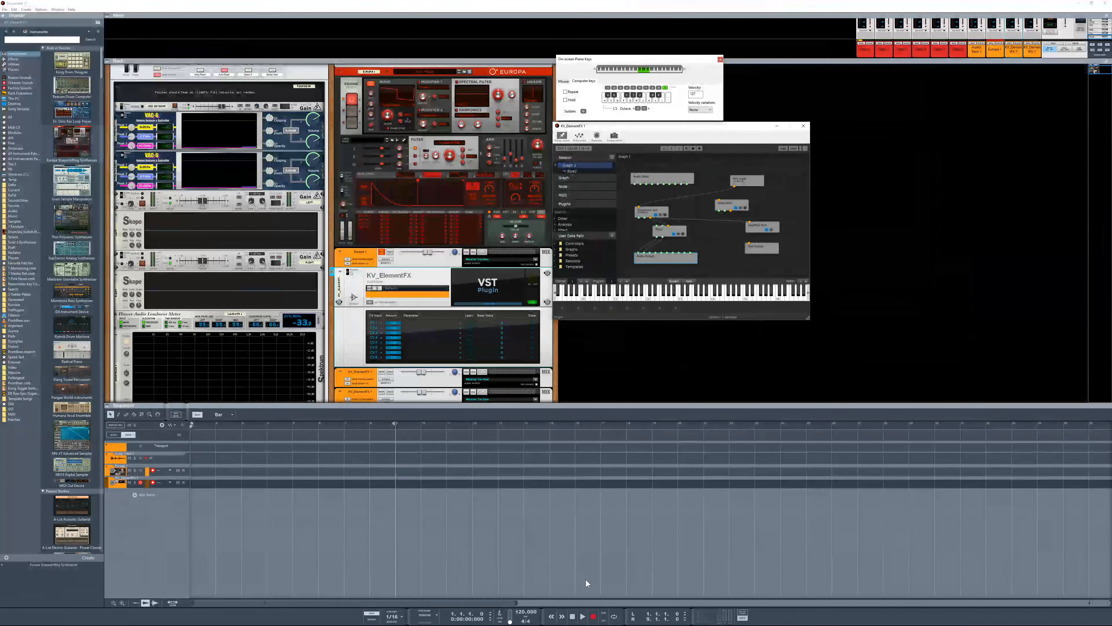
{"action": "left_click", "coordinate": [594, 616]}
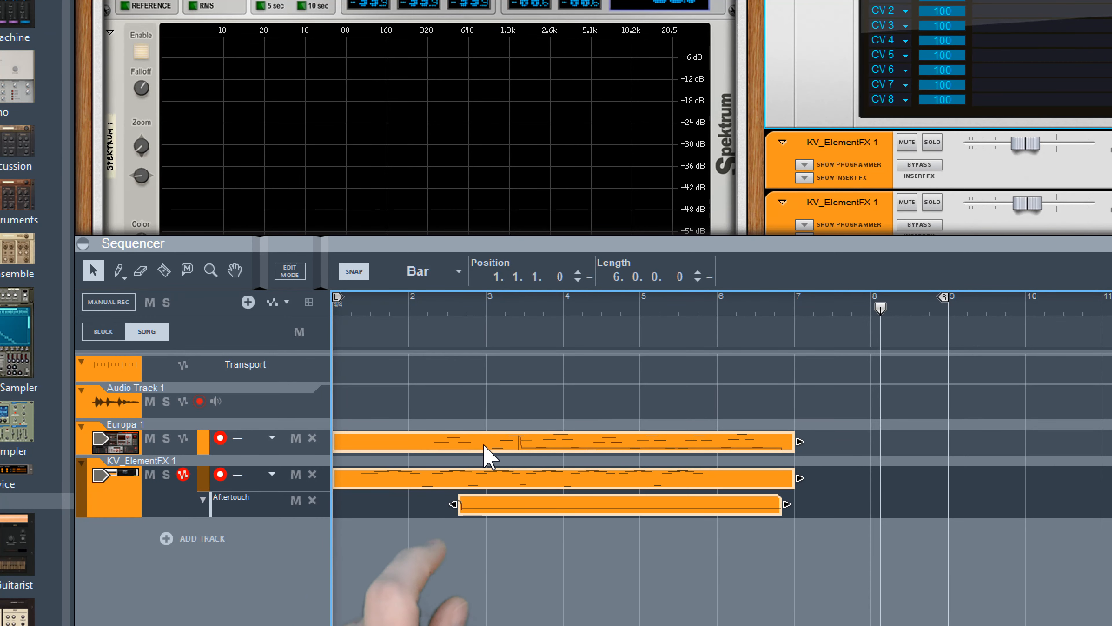
- Move the KV_ElementFX note lane to the Europa 1 track and shift the Europa clip's notes so the first A 1 starts at 1.2.2.131
{"action": "left_click_drag", "start_coordinate": [204, 480], "coordinate": [211, 464]}
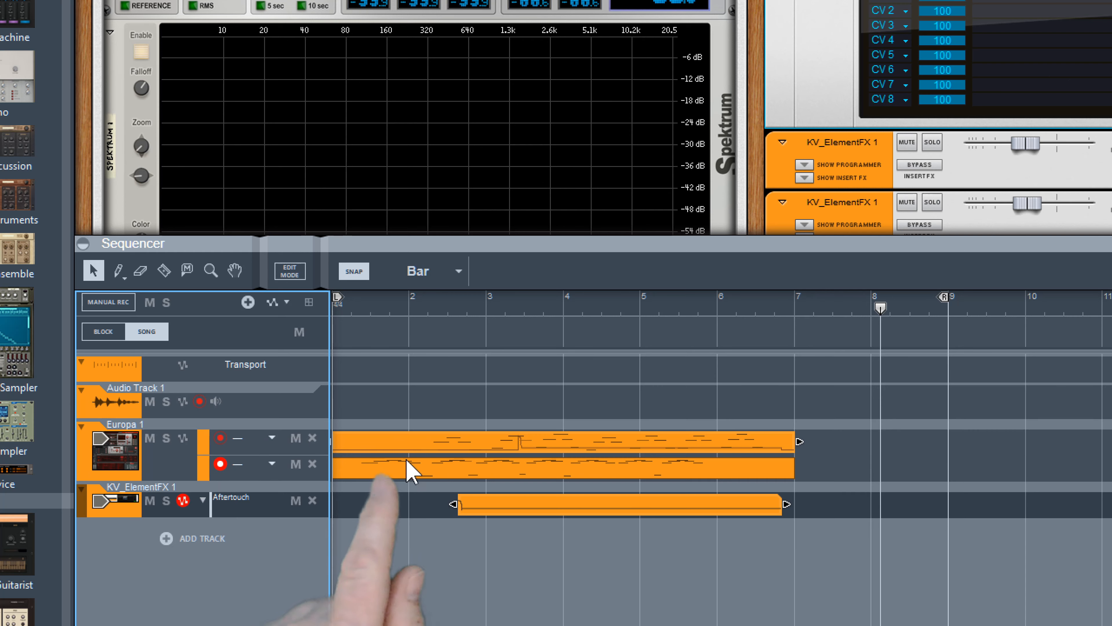
{"action": "double_click", "coordinate": [436, 436]}
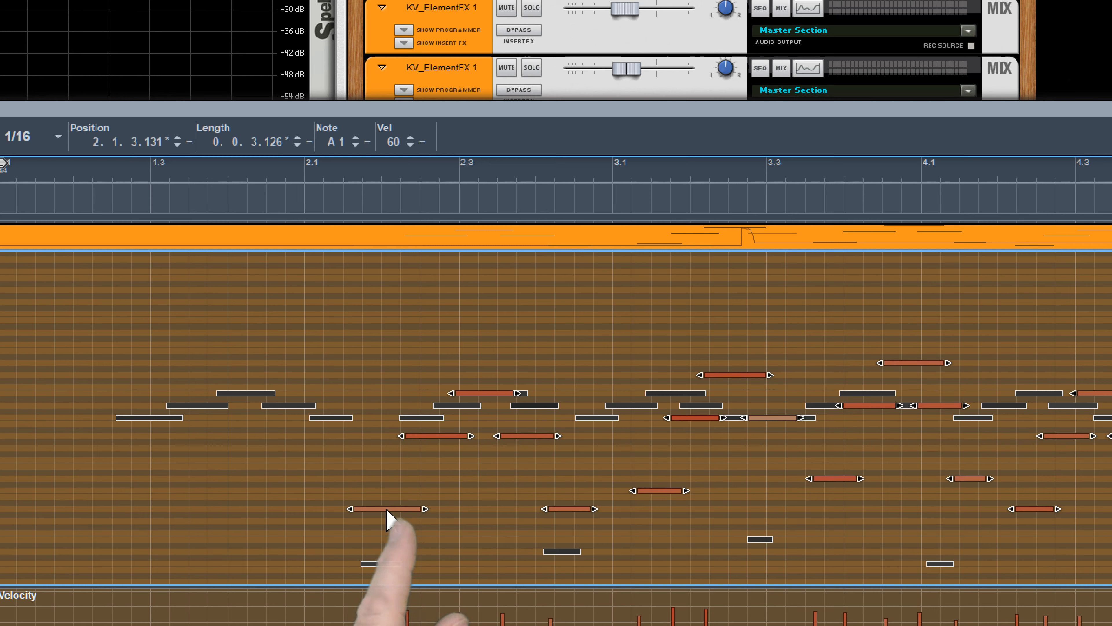
{"action": "left_click_drag", "start_coordinate": [384, 519], "coordinate": [160, 510]}
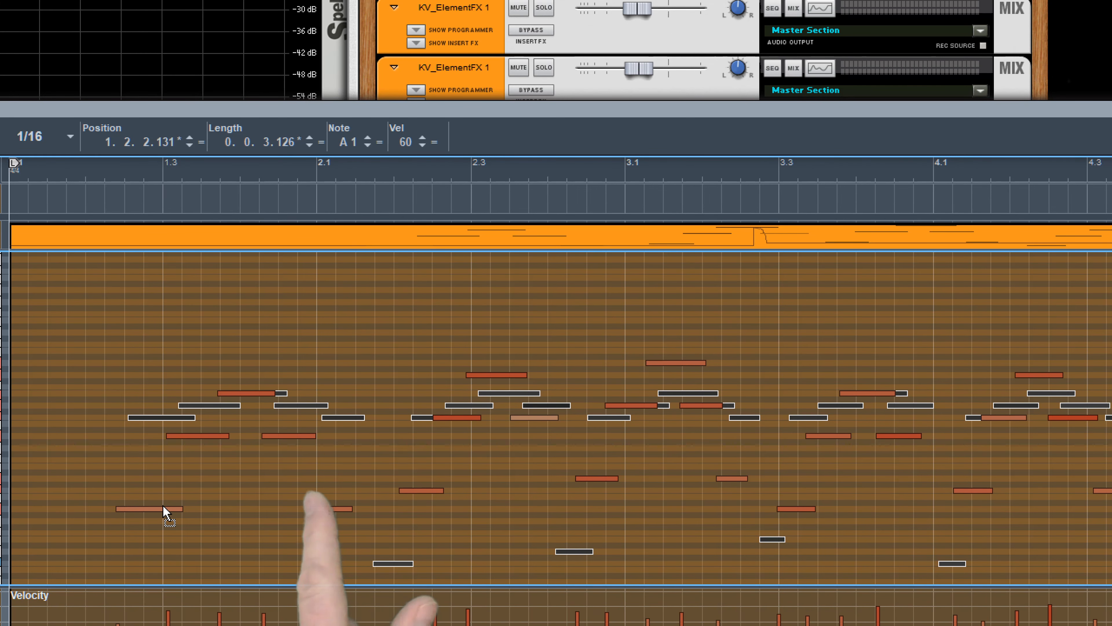
{"action": "left_click", "coordinate": [208, 476]}
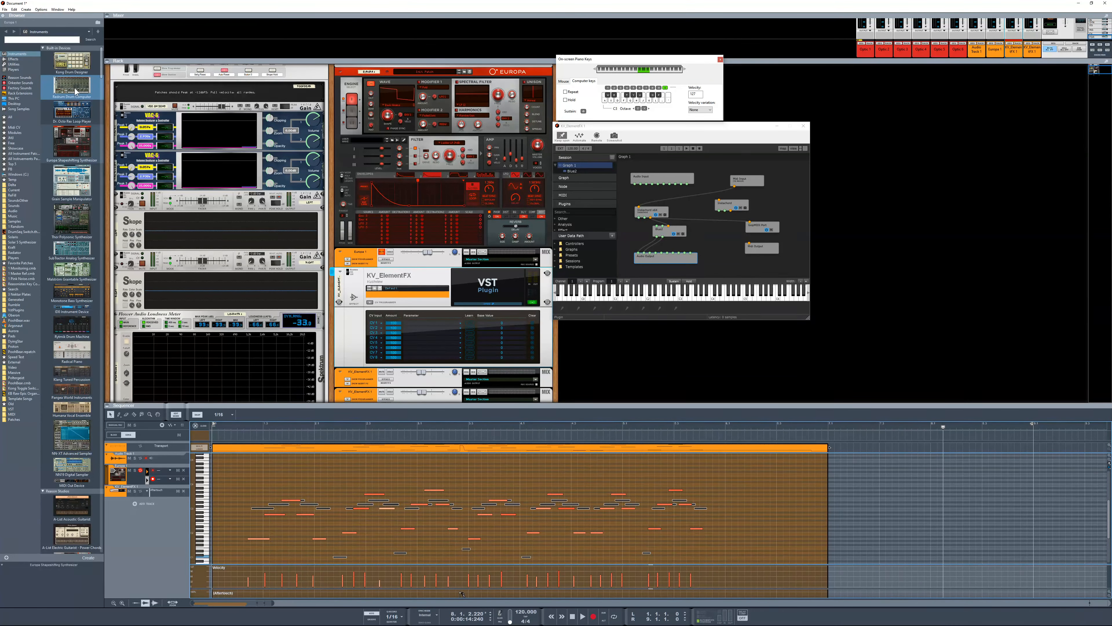
- Add a Redrum Drum Computer below the KV_ElementFX mixer channels and load the Disco Kit RDK patch
{"action": "mouse_move", "coordinate": [382, 404]}
{"action": "left_mouse_down"}
{"action": "mouse_move", "coordinate": [391, 421]}
{"action": "mouse_move", "coordinate": [420, 380]}
{"action": "left_mouse_up"}
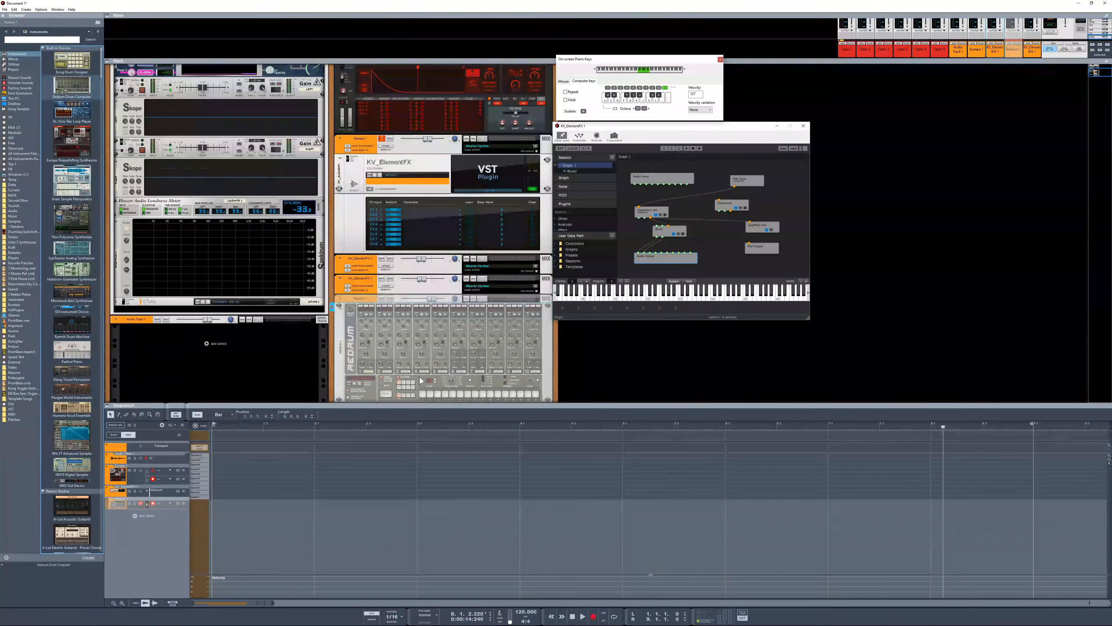
{"action": "left_click", "coordinate": [355, 385]}
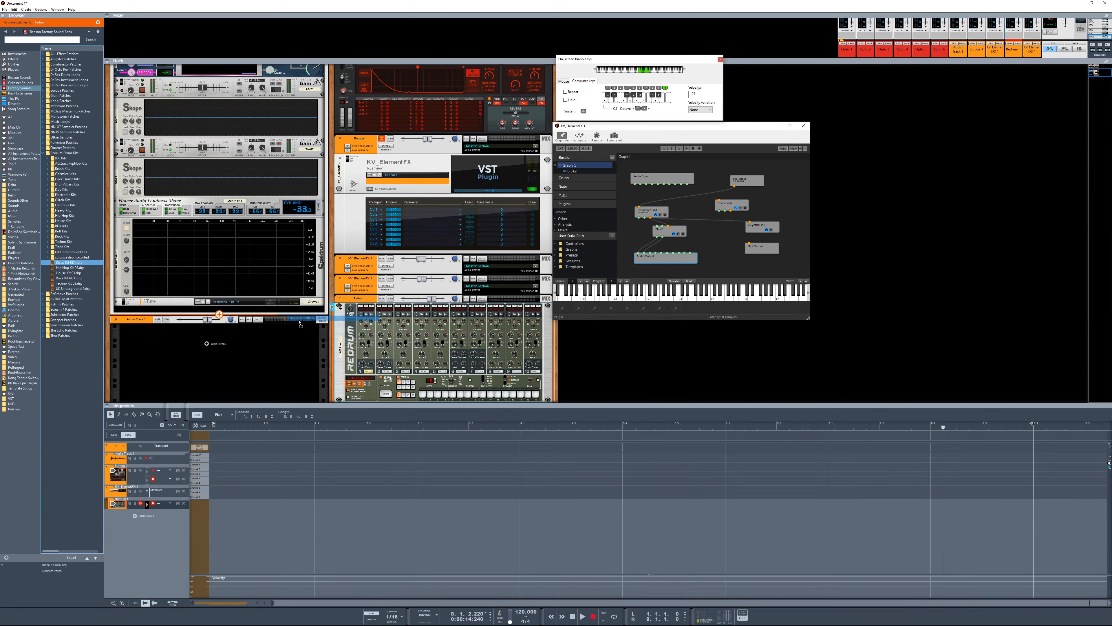
{"action": "left_click_drag", "start_coordinate": [300, 323], "coordinate": [371, 342]}
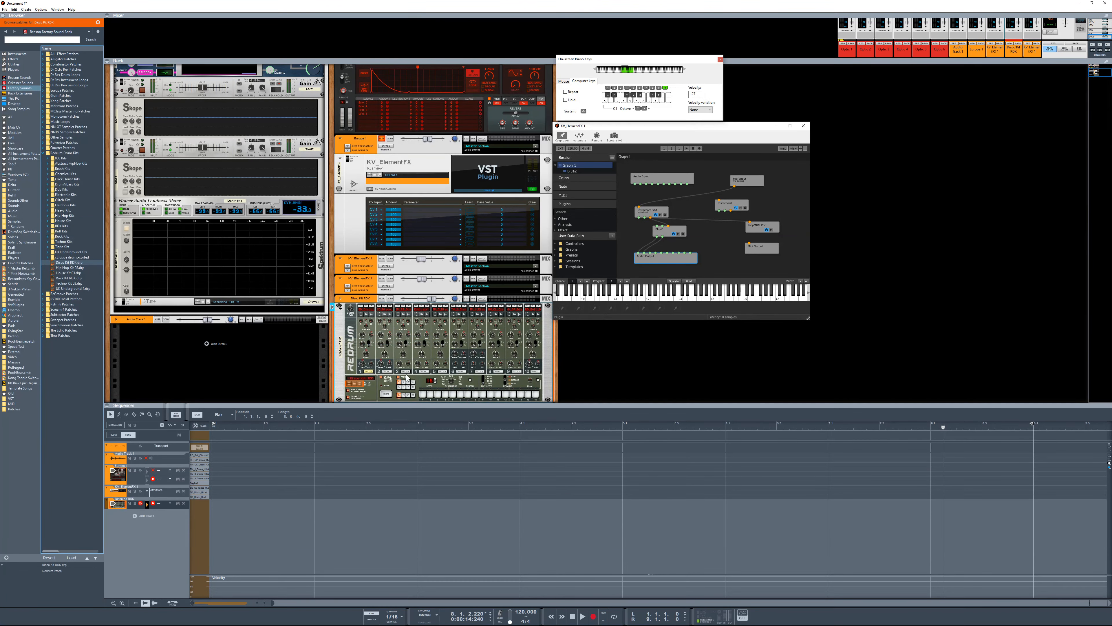
{"action": "left_click", "coordinate": [422, 395]}
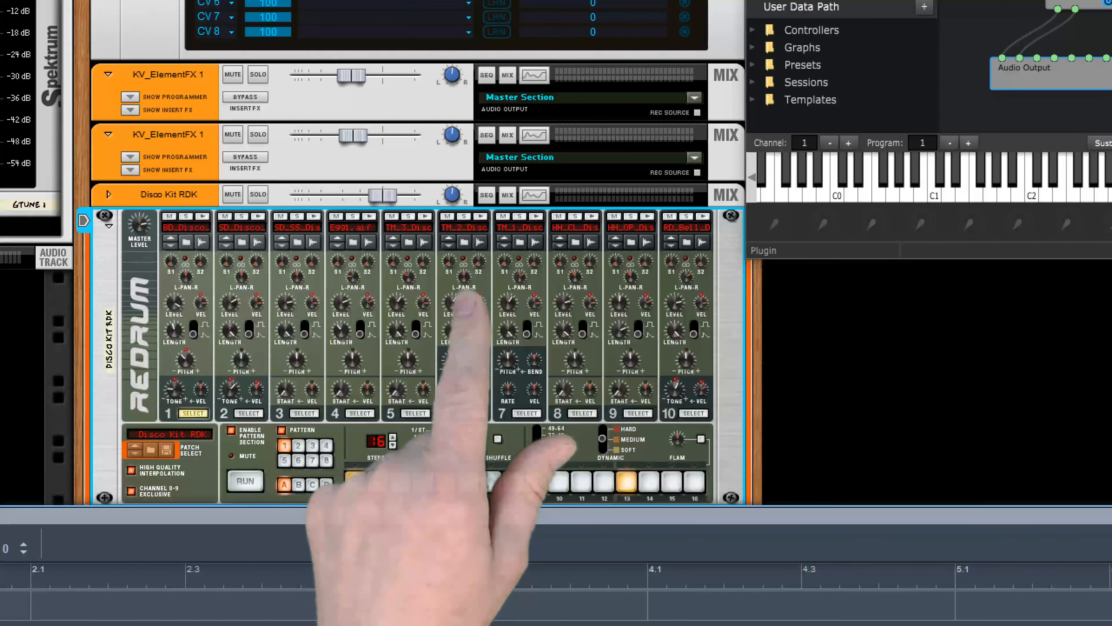
{"action": "key", "text": "Tab"}
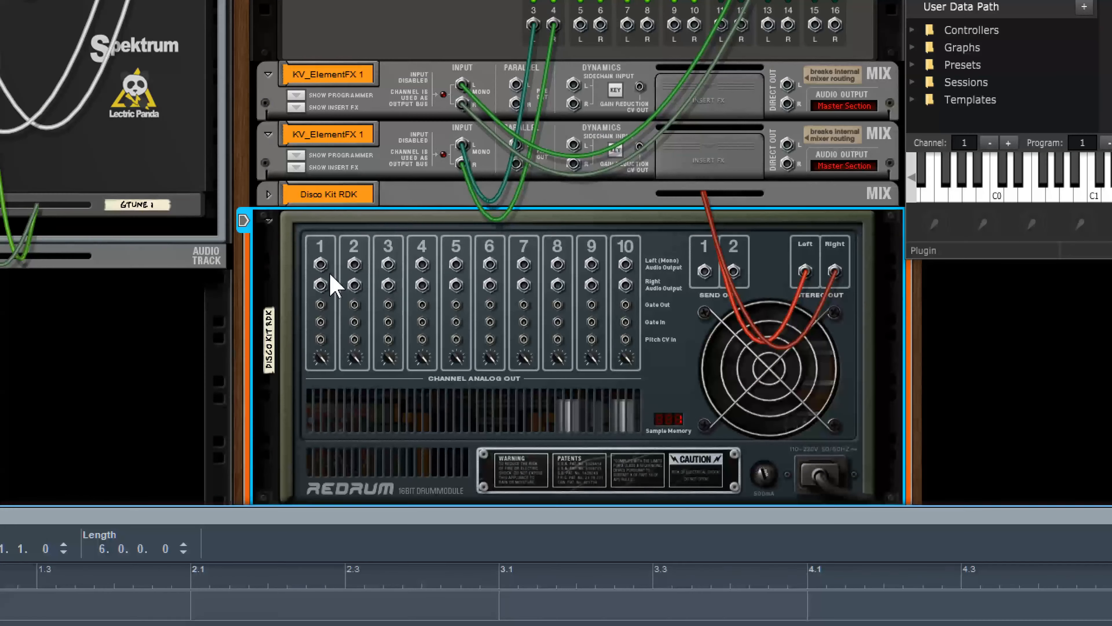
{"action": "left_click_drag", "start_coordinate": [321, 264], "coordinate": [740, 49]}
{"action": "left_click_drag", "start_coordinate": [735, 115], "coordinate": [535, 229]}
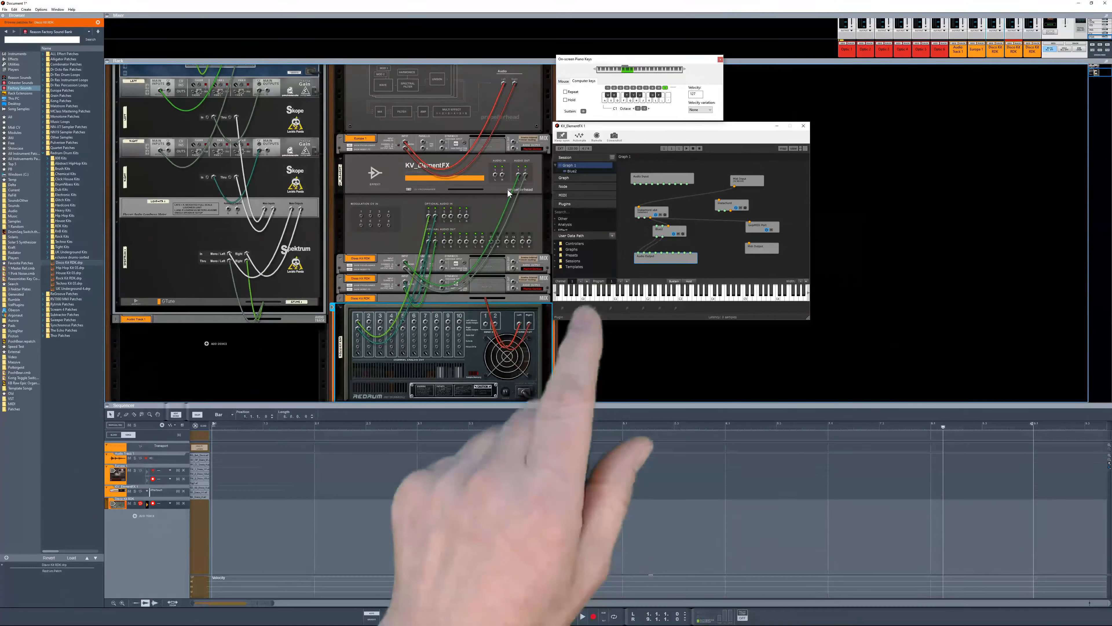
- Search the plugin list for "neut" and add the VST version of Neutron 3 Compressor to the graph beside Blue2
{"action": "left_click", "coordinate": [576, 204]}
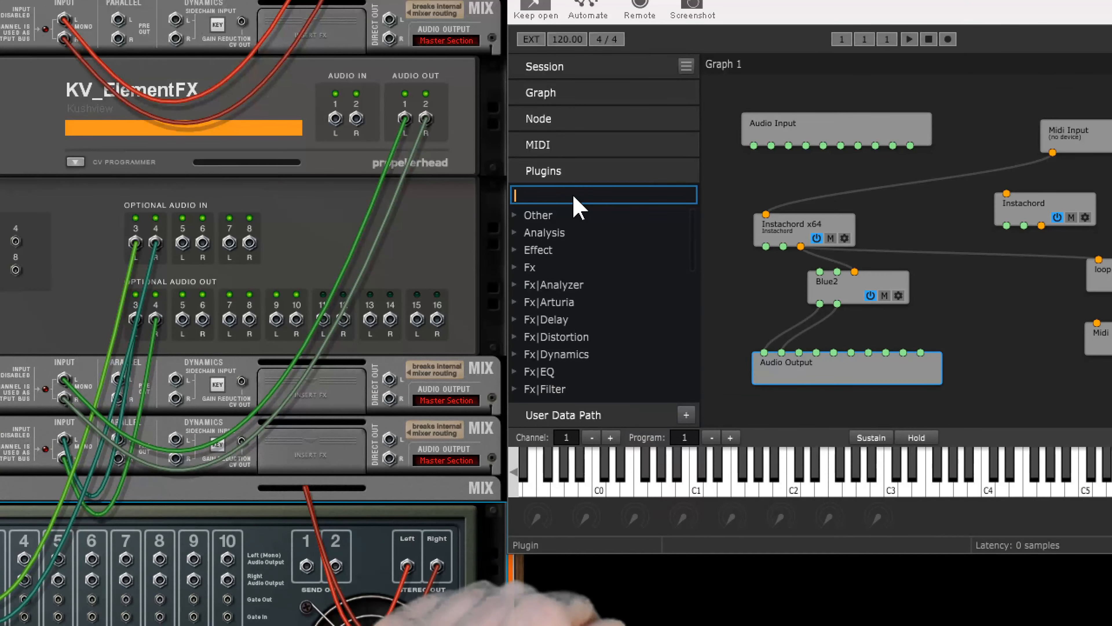
{"action": "type", "text": "ne"}
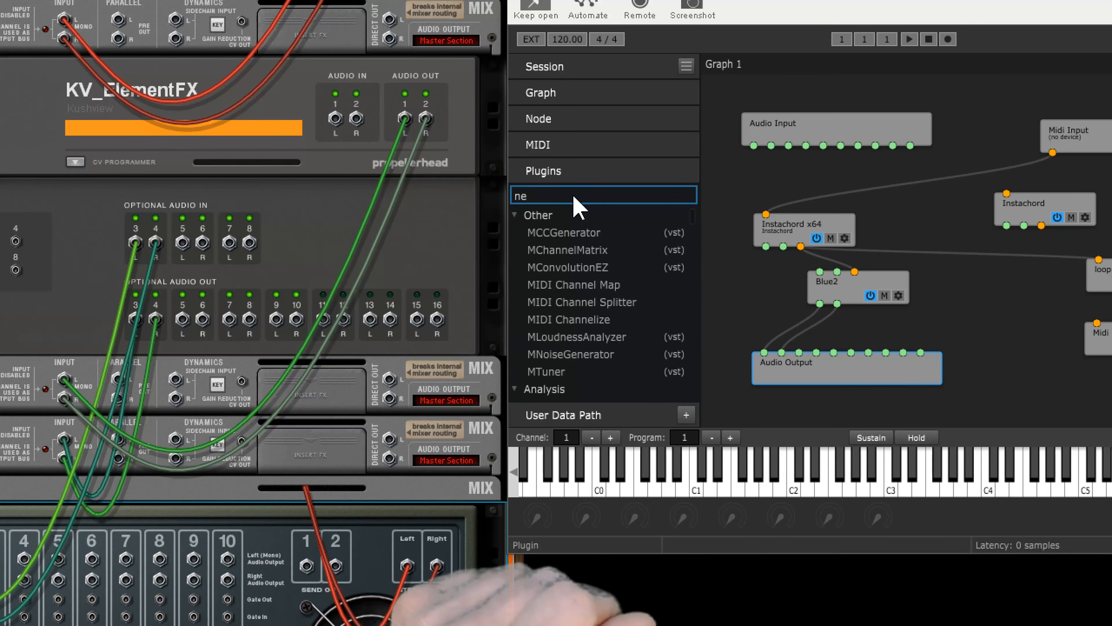
{"action": "type", "text": "ut"}
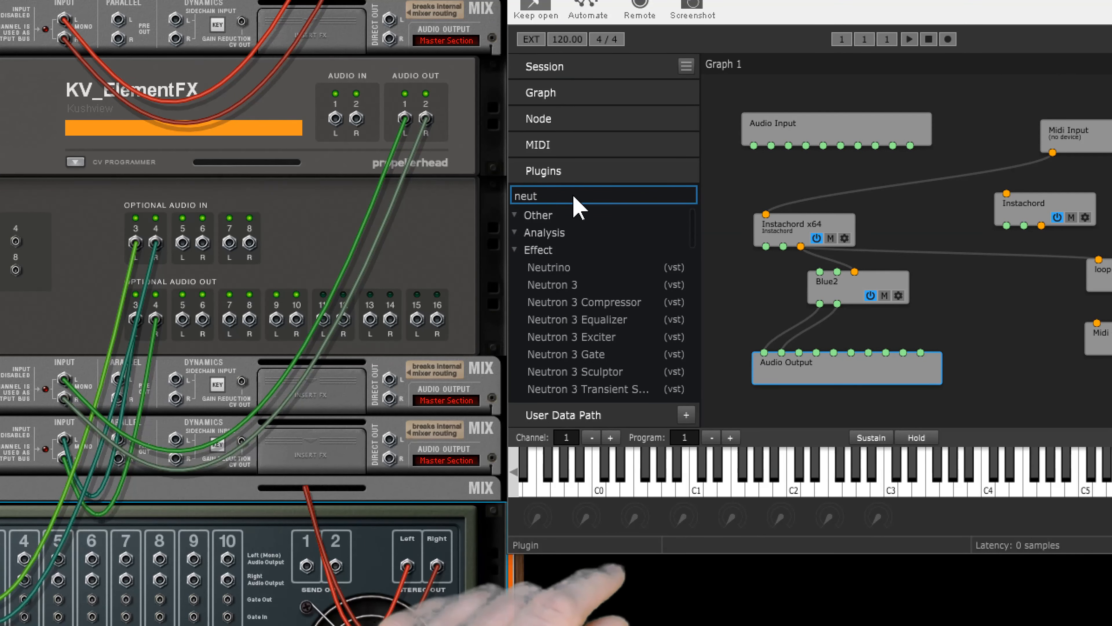
{"action": "left_click", "coordinate": [597, 303]}
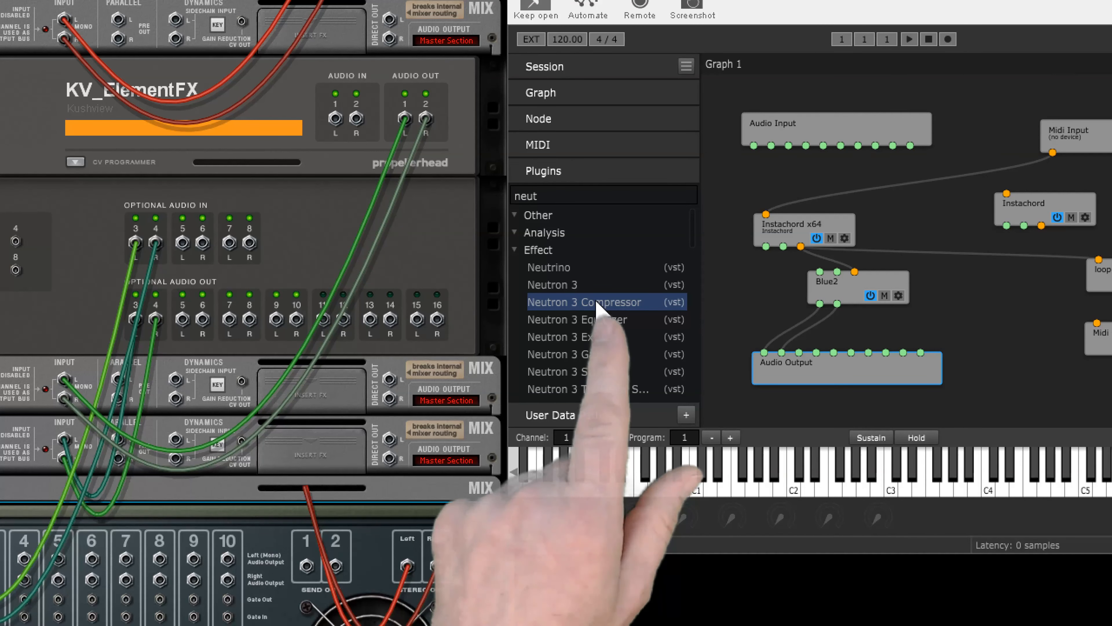
{"action": "left_click_drag", "start_coordinate": [966, 314], "coordinate": [990, 298]}
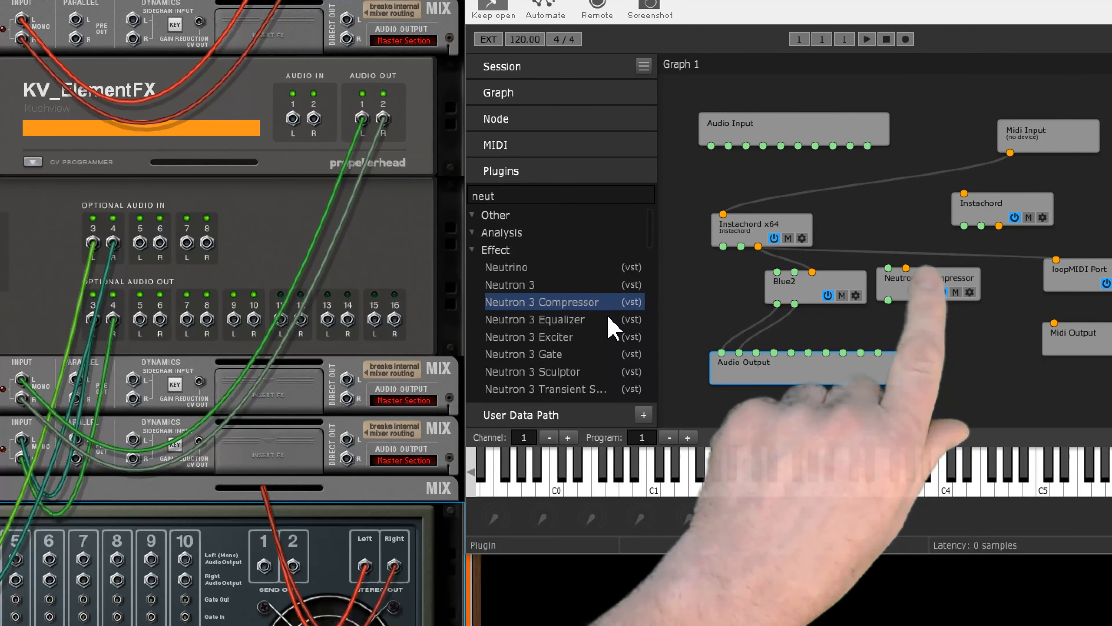
- Add the VST3 version of Neutron 3 Compressor from the Fx|Dynamics category below the VST one in the graph
{"action": "scroll", "coordinate": [612, 327], "scroll_direction": "down", "scroll_amount": 3}
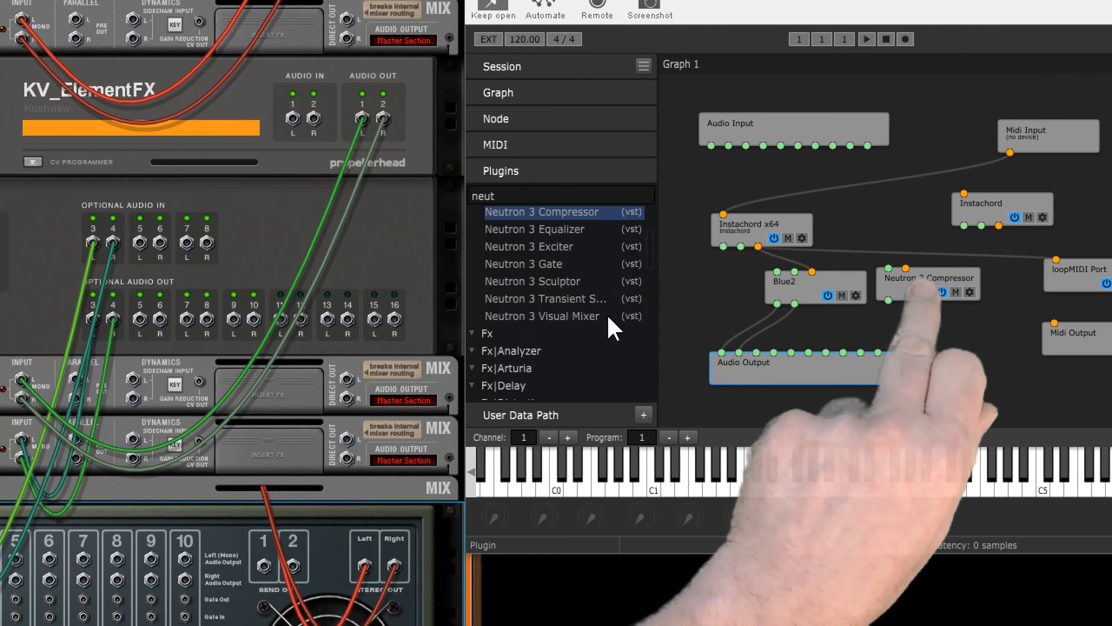
{"action": "scroll", "coordinate": [613, 327], "scroll_direction": "down", "scroll_amount": 3}
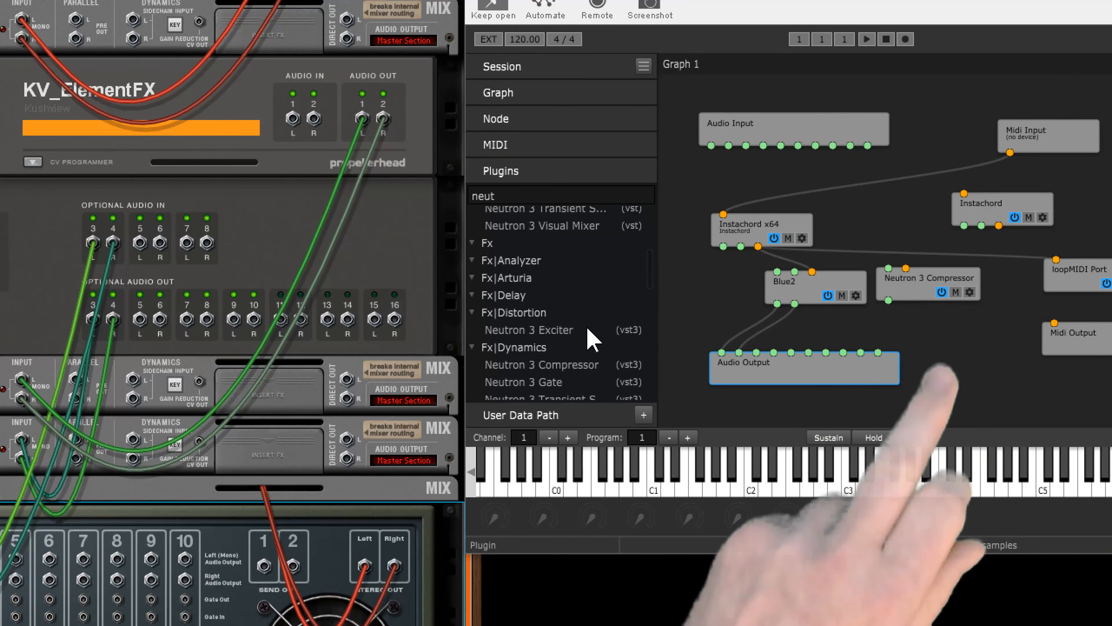
{"action": "left_click_drag", "start_coordinate": [579, 371], "coordinate": [1007, 359]}
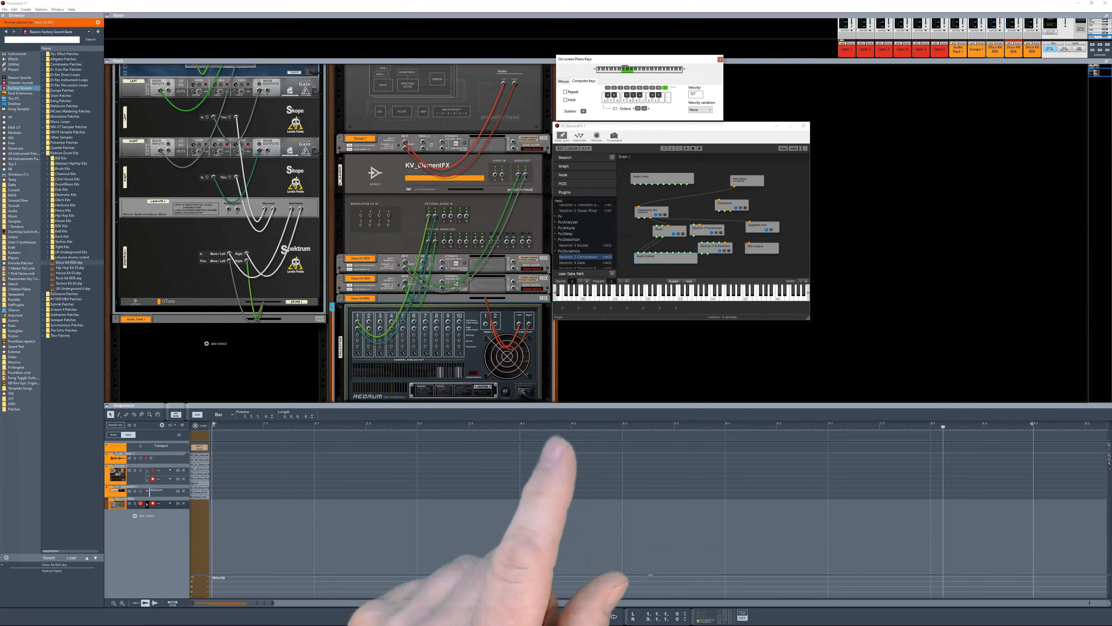
- Lower the VST3 Neutron 3 Compressor's threshold and enable its sidechain with Ext Full as the source
{"action": "left_click_drag", "start_coordinate": [217, 183], "coordinate": [478, 143]}
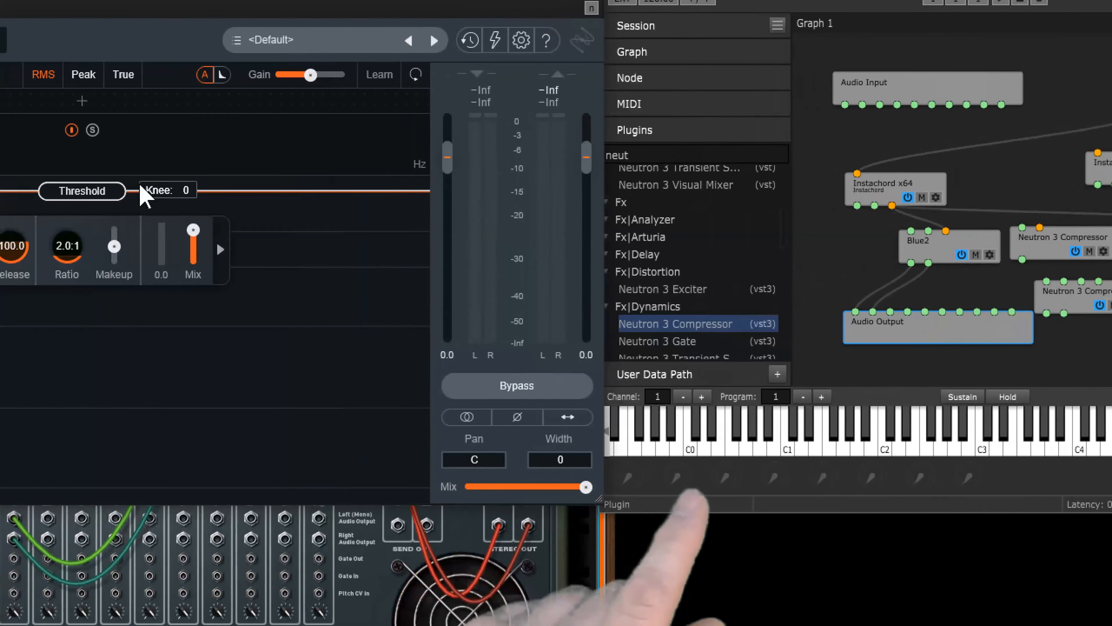
{"action": "left_click_drag", "start_coordinate": [141, 192], "coordinate": [184, 355]}
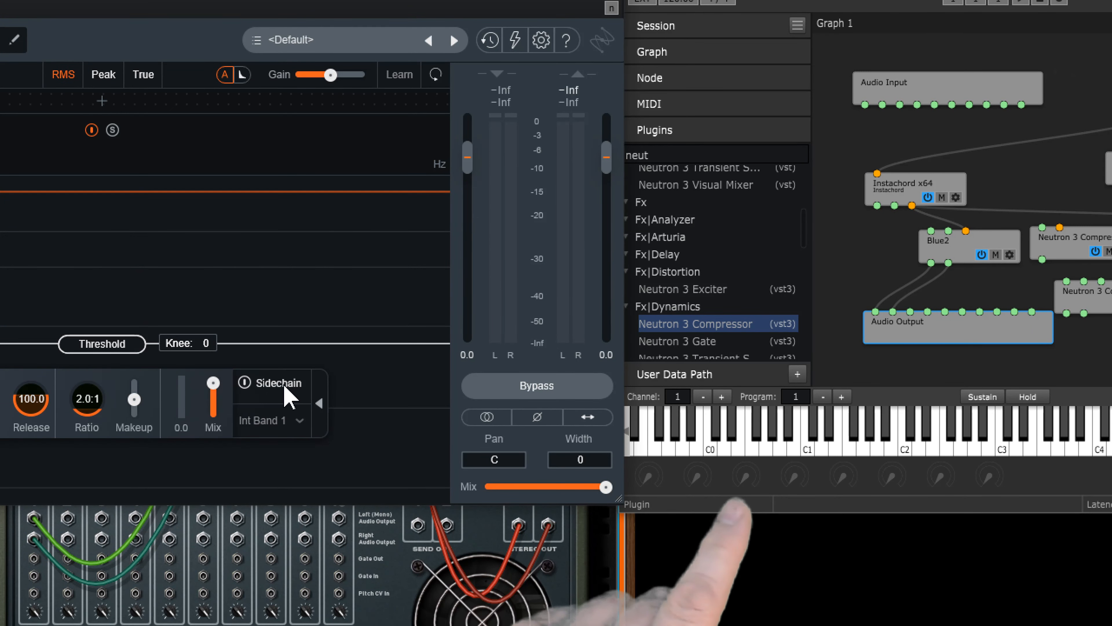
{"action": "left_click", "coordinate": [301, 421]}
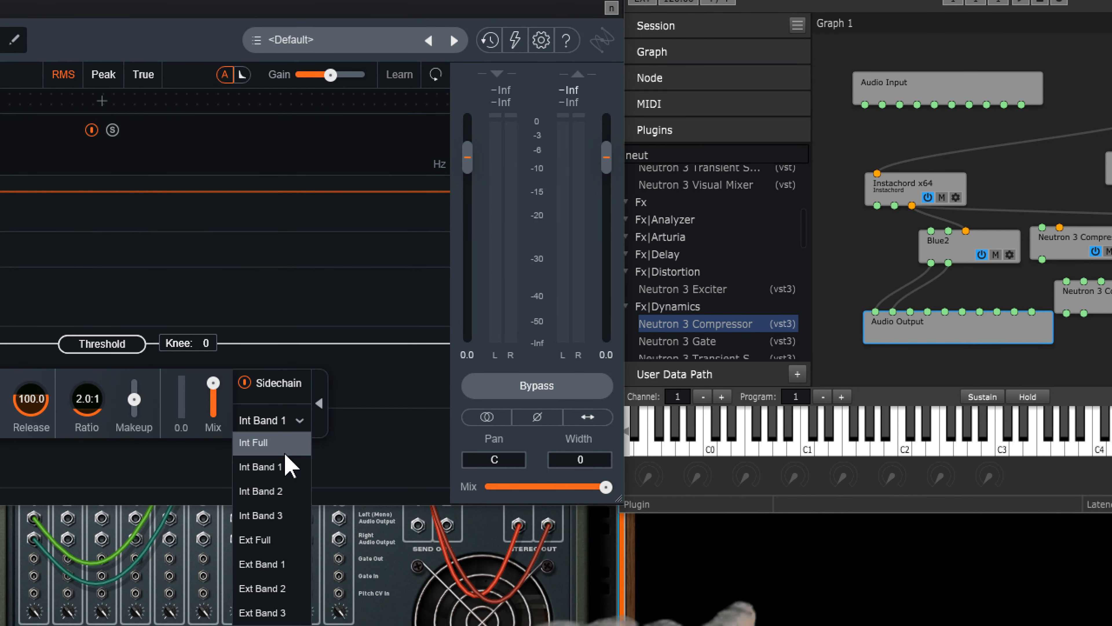
{"action": "left_click", "coordinate": [276, 540]}
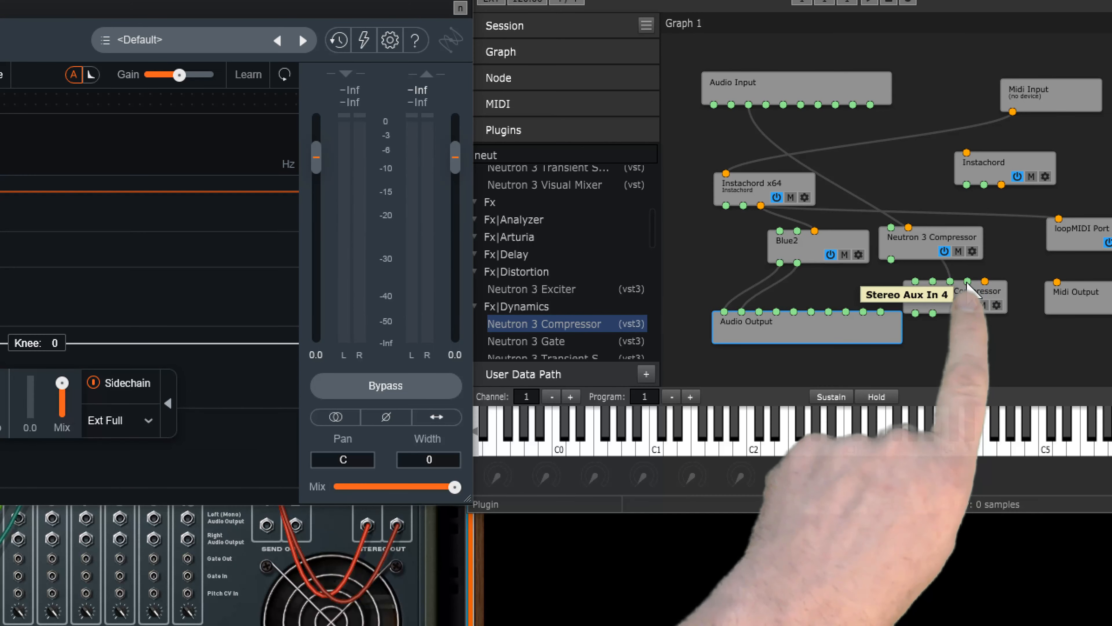
- Connect audio input 4 to the VST3 compressor's Stereo Aux In 4 and run the Redrum pattern from the front of the rack
{"action": "left_click_drag", "start_coordinate": [967, 283], "coordinate": [766, 105]}
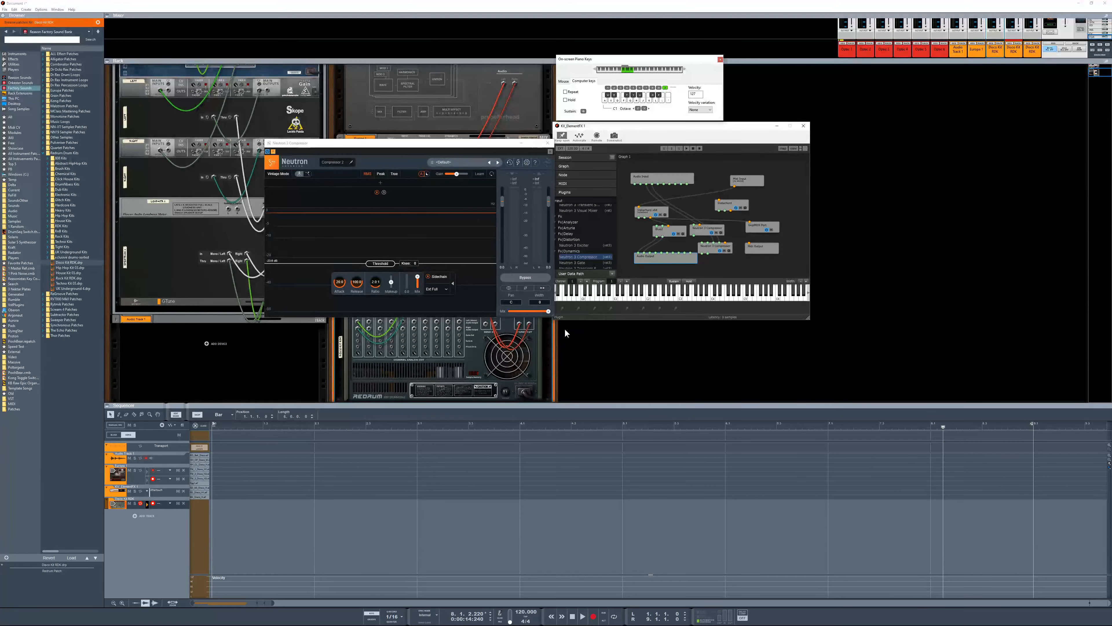
{"action": "left_click", "coordinate": [535, 339]}
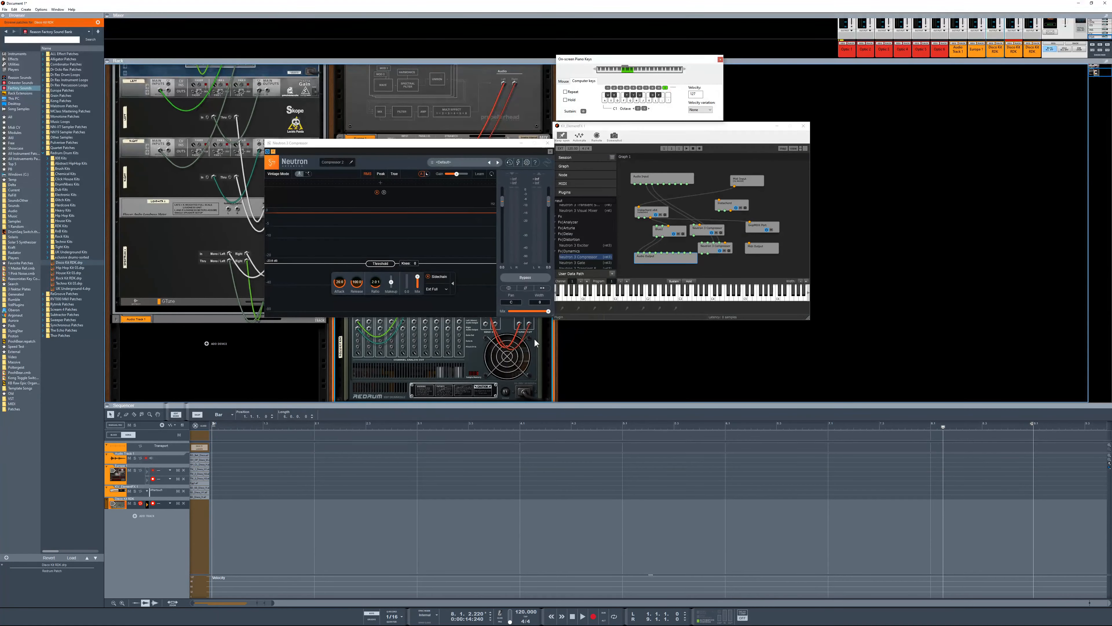
{"action": "key", "text": "Tab"}
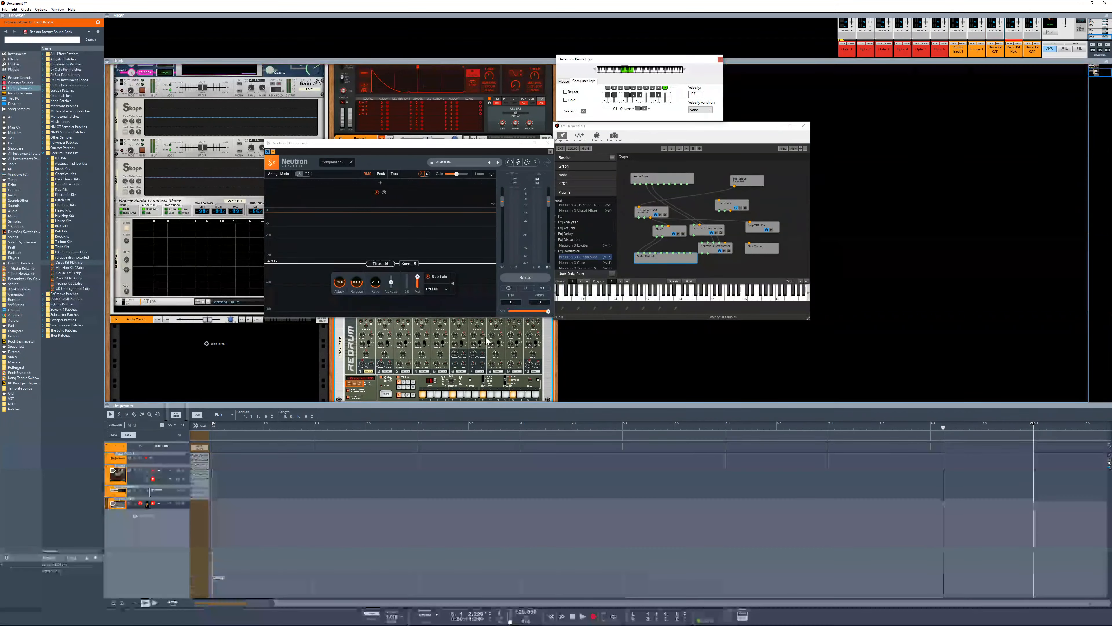
{"action": "left_click", "coordinate": [385, 394]}
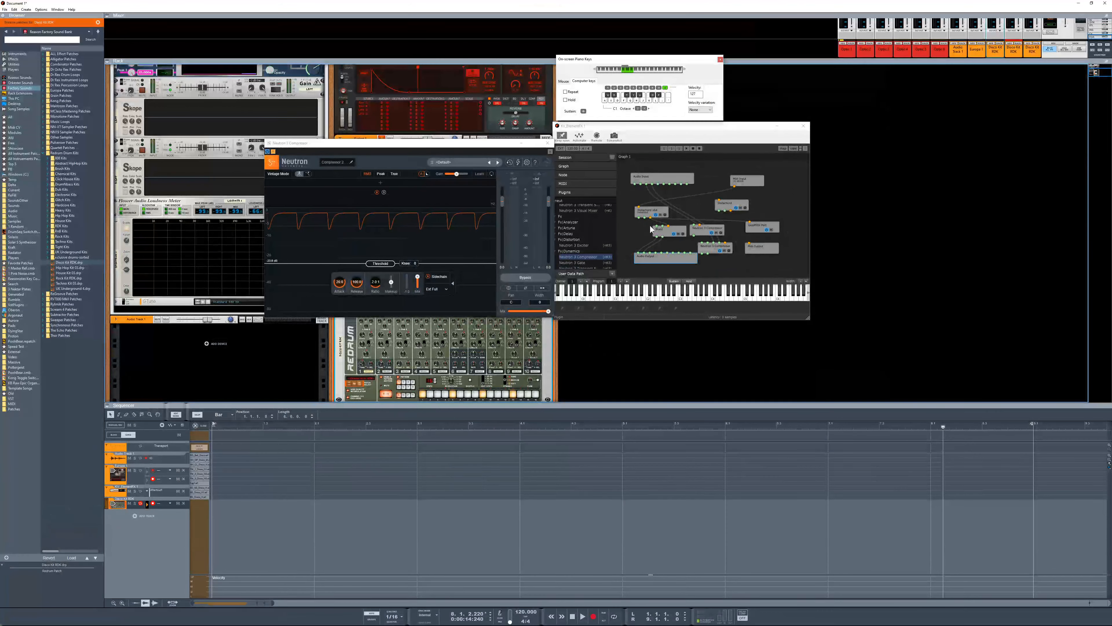
- Replace the compressor window with Blue2's interface and adjust its amp controls as candidates for automation
{"action": "double_click", "coordinate": [659, 229]}
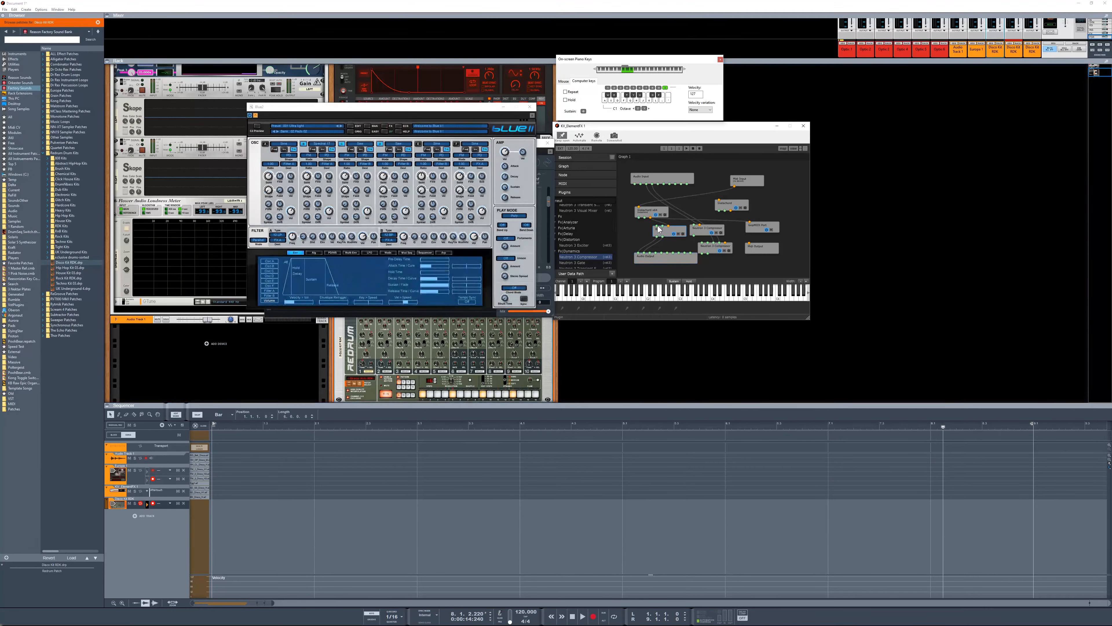
{"action": "left_click", "coordinate": [548, 143]}
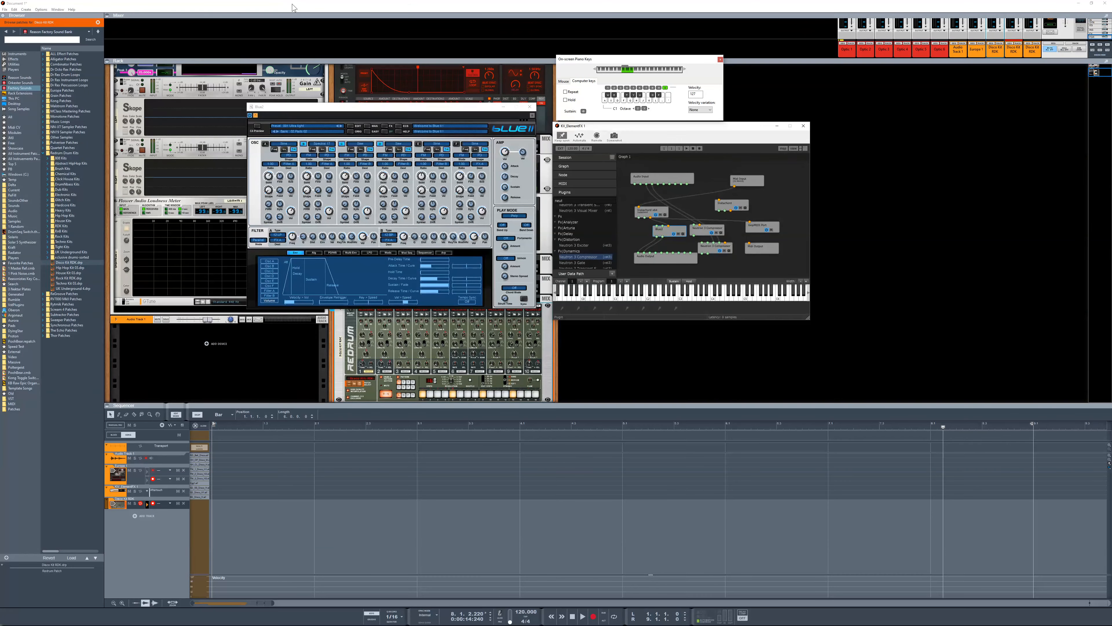
{"action": "left_click_drag", "start_coordinate": [462, 107], "coordinate": [473, 131]}
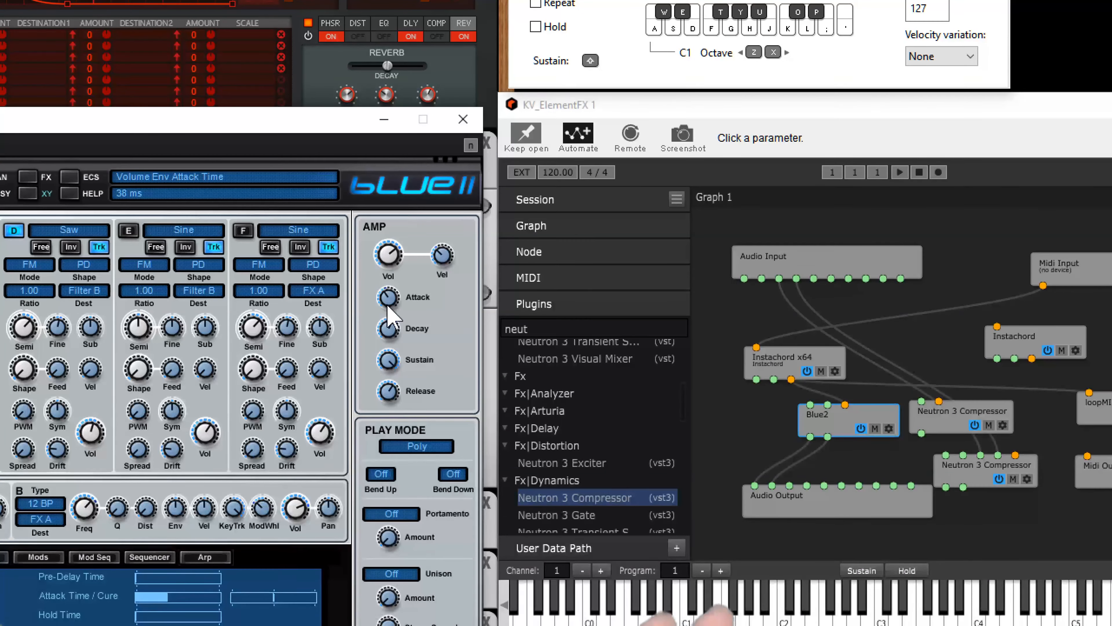
{"action": "left_click_drag", "start_coordinate": [391, 303], "coordinate": [399, 285]}
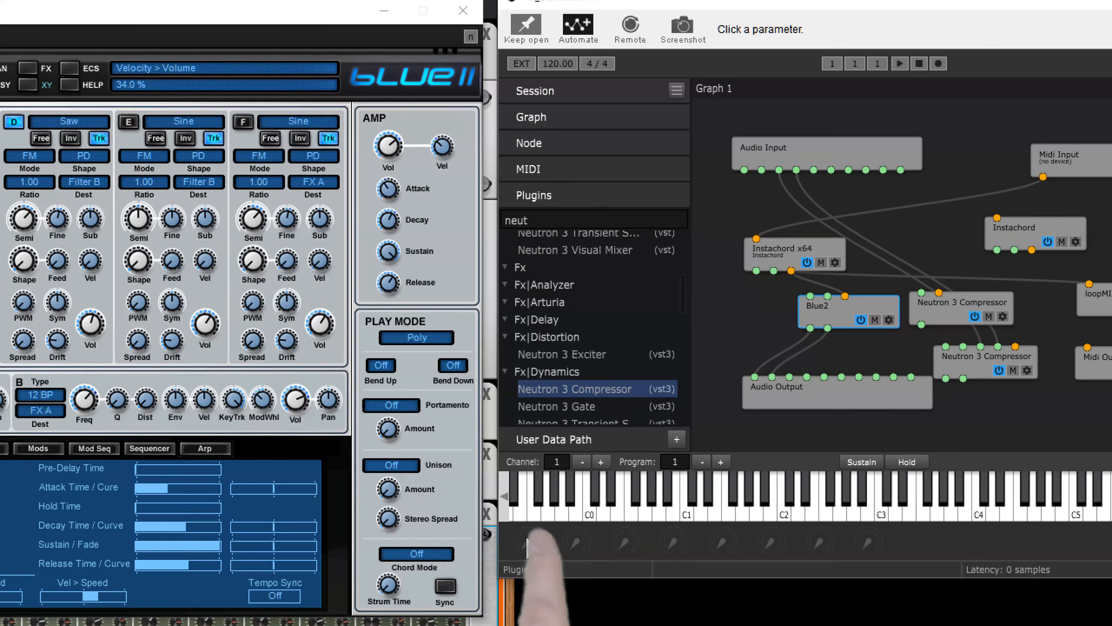
- Assign Blue2's Volume parameter to KV_ElementFX's first performance knob
{"action": "right_click", "coordinate": [526, 546]}
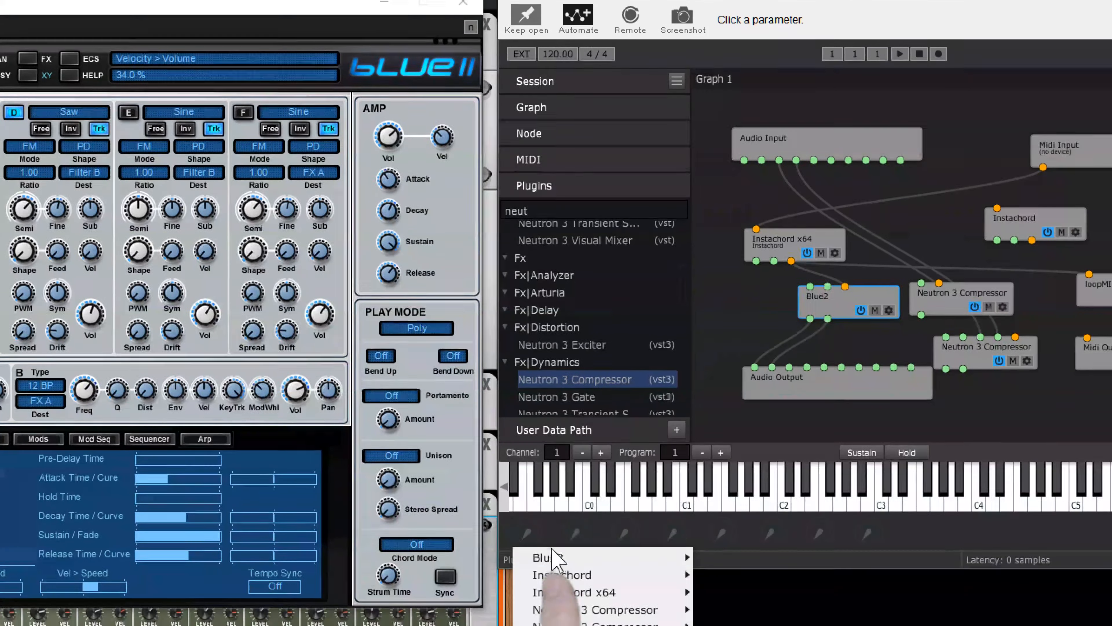
{"action": "mouse_move", "coordinate": [547, 566]}
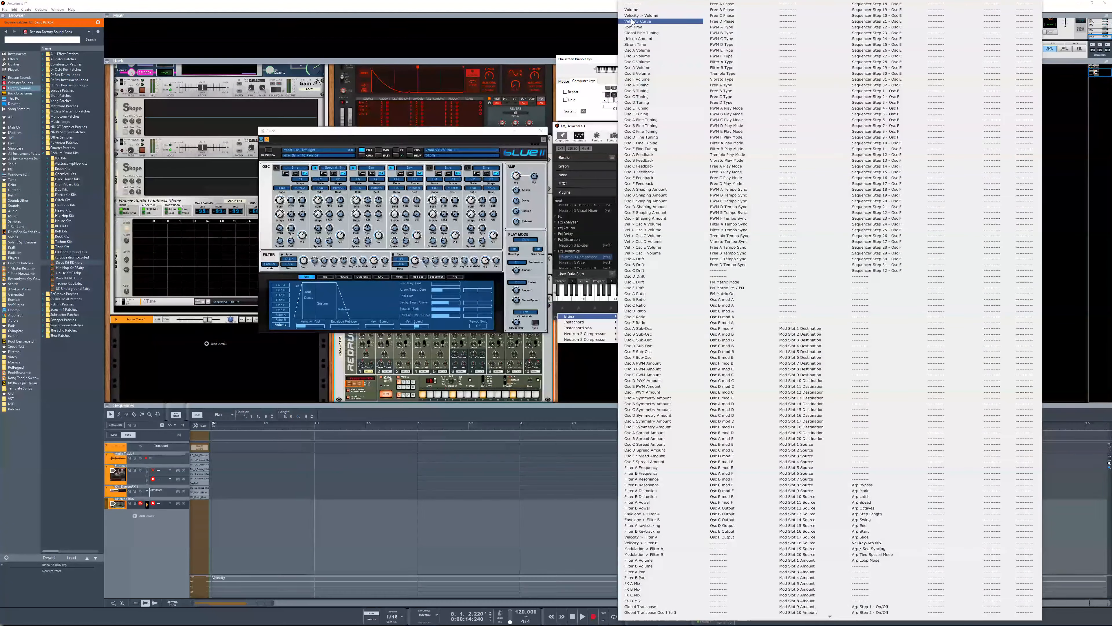
{"action": "left_click", "coordinate": [638, 12]}
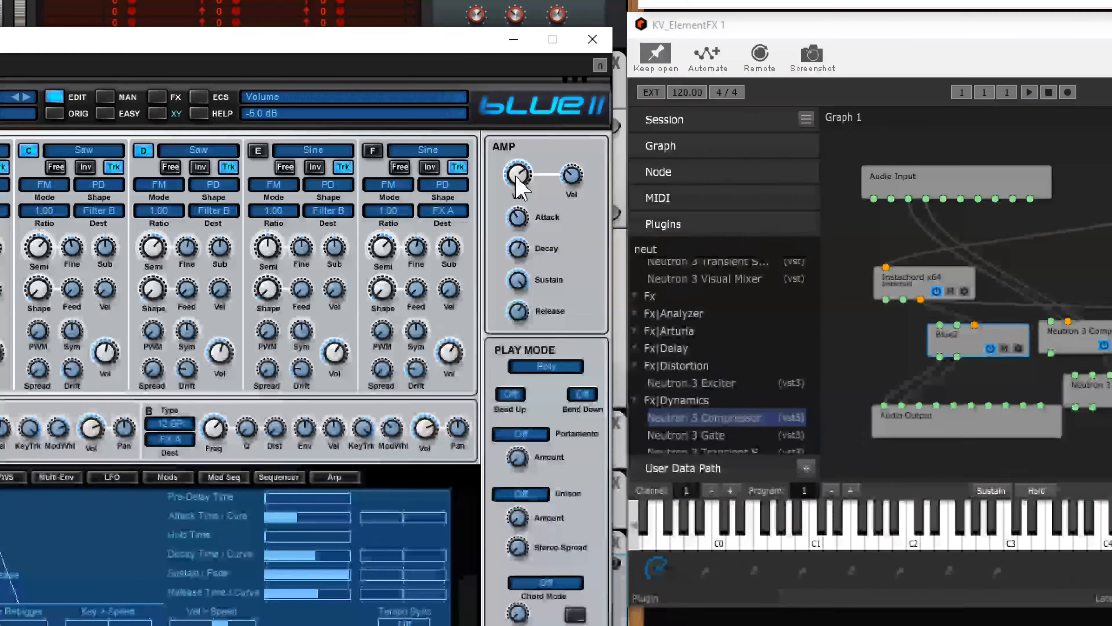
- Set Blue2's amp volume to about -15.6 dB and create a Parameter 1 automation lane for KV_ElementFX
{"action": "left_click_drag", "start_coordinate": [517, 176], "coordinate": [518, 197]}
{"action": "left_click_drag", "start_coordinate": [521, 249], "coordinate": [523, 218]}
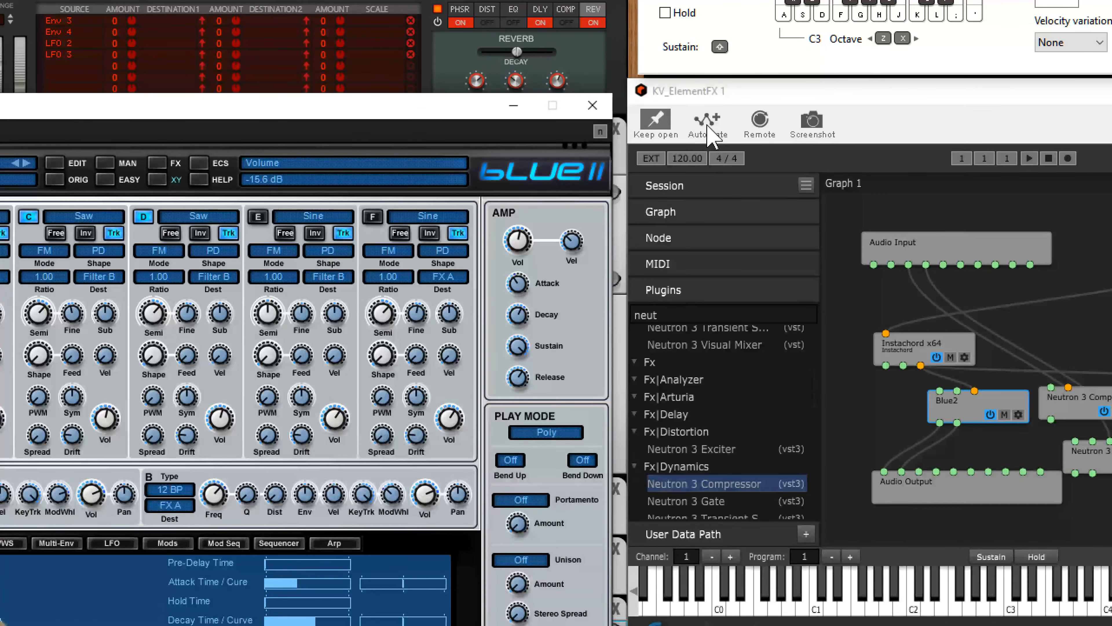
{"action": "left_click", "coordinate": [707, 124]}
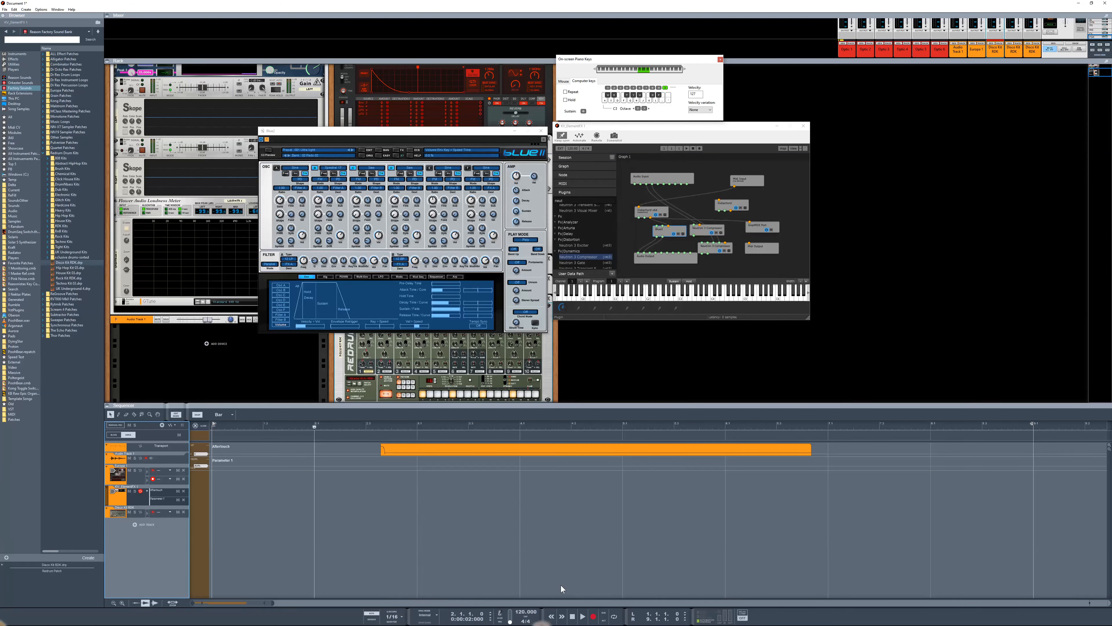
- Record about three bars of Parameter 1 automation by moving KV_ElementFX's first performance knob during playback
{"action": "left_click", "coordinate": [594, 617]}
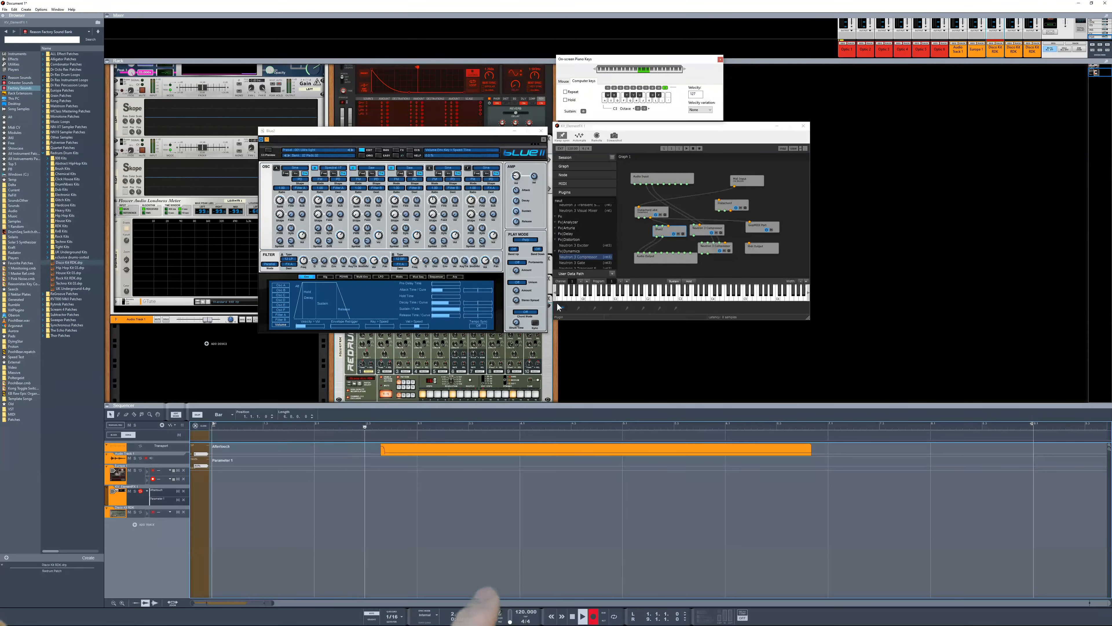
{"action": "mouse_move", "coordinate": [557, 302]}
{"action": "left_mouse_down"}
{"action": "mouse_move", "coordinate": [587, 303]}
{"action": "mouse_move", "coordinate": [561, 302]}
{"action": "left_mouse_up"}
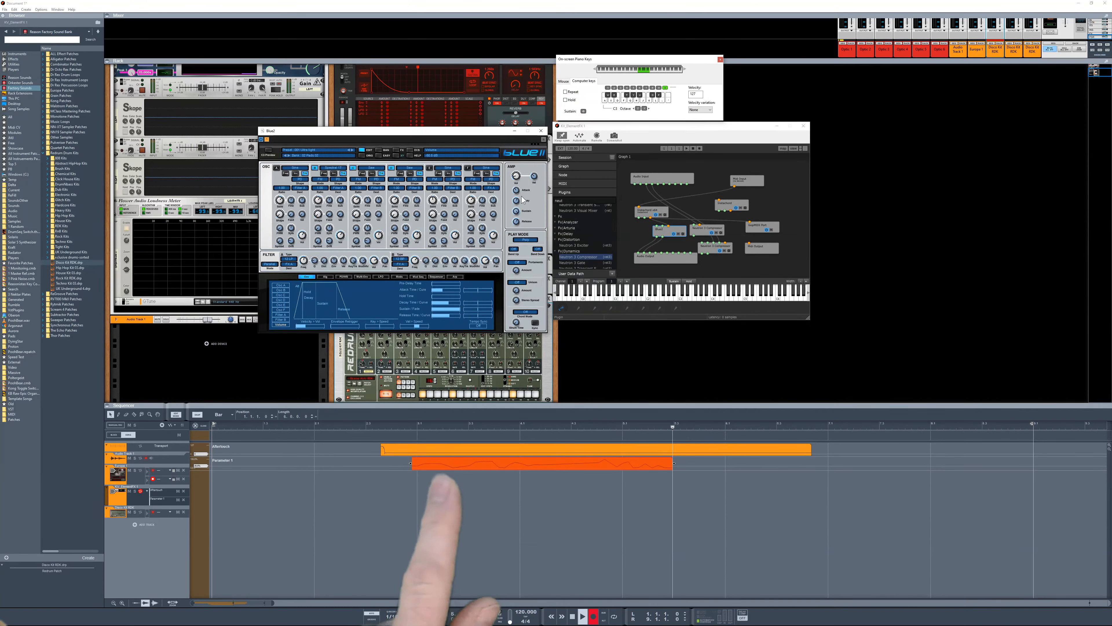
{"action": "left_click", "coordinate": [572, 616]}
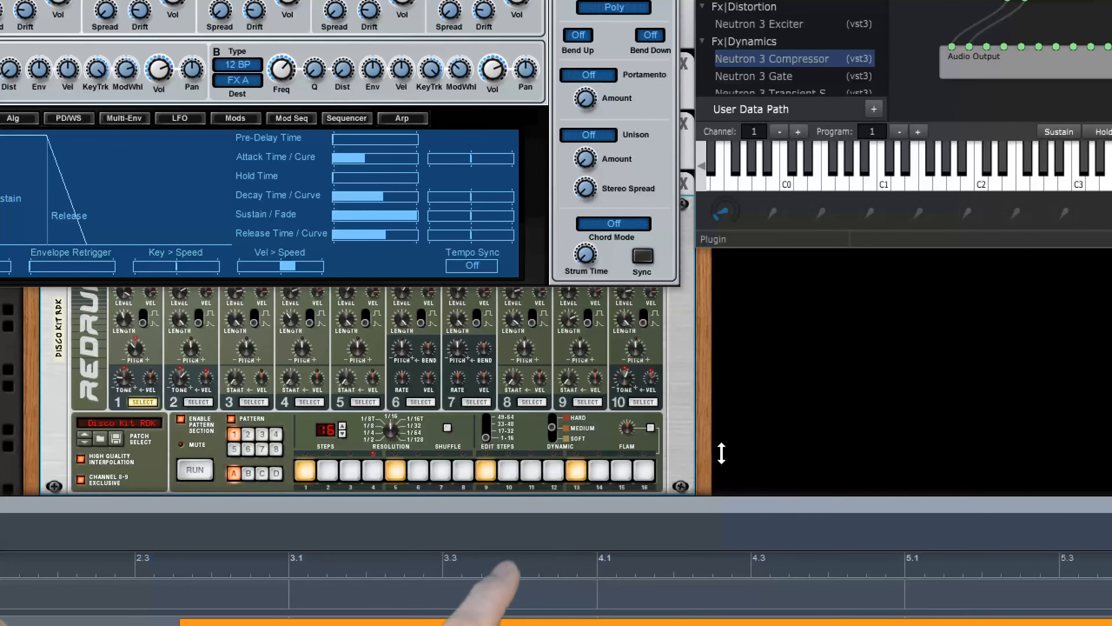
- Enlarge the sequencer area and check how the first performance knob follows the Parameter 1 automation at several song positions
{"action": "left_click_drag", "start_coordinate": [721, 453], "coordinate": [719, 291]}
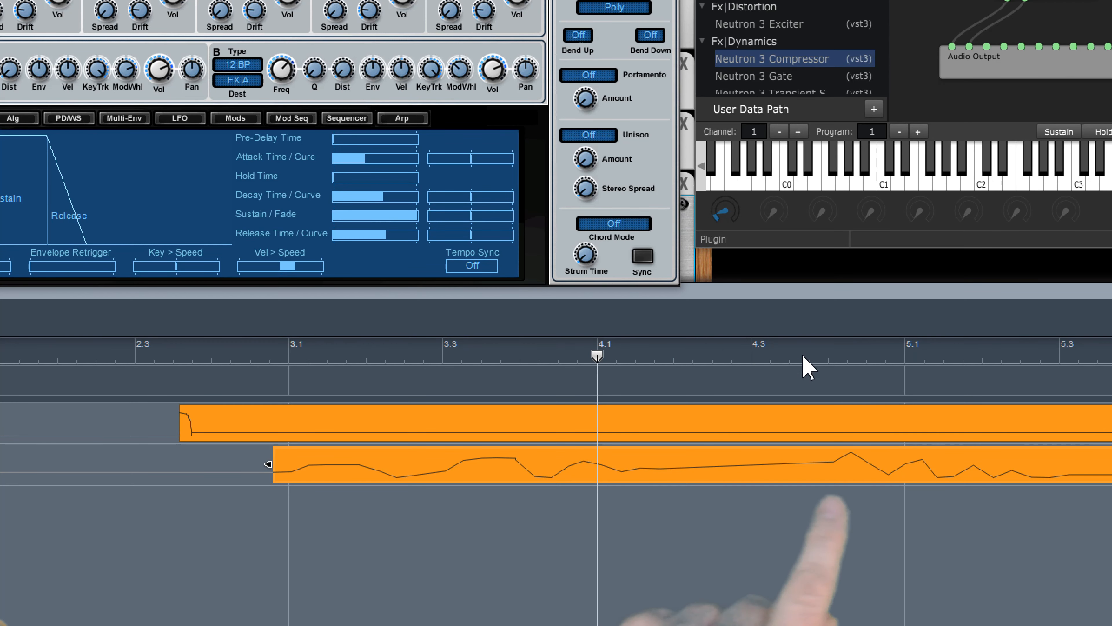
{"action": "left_click", "coordinate": [938, 360]}
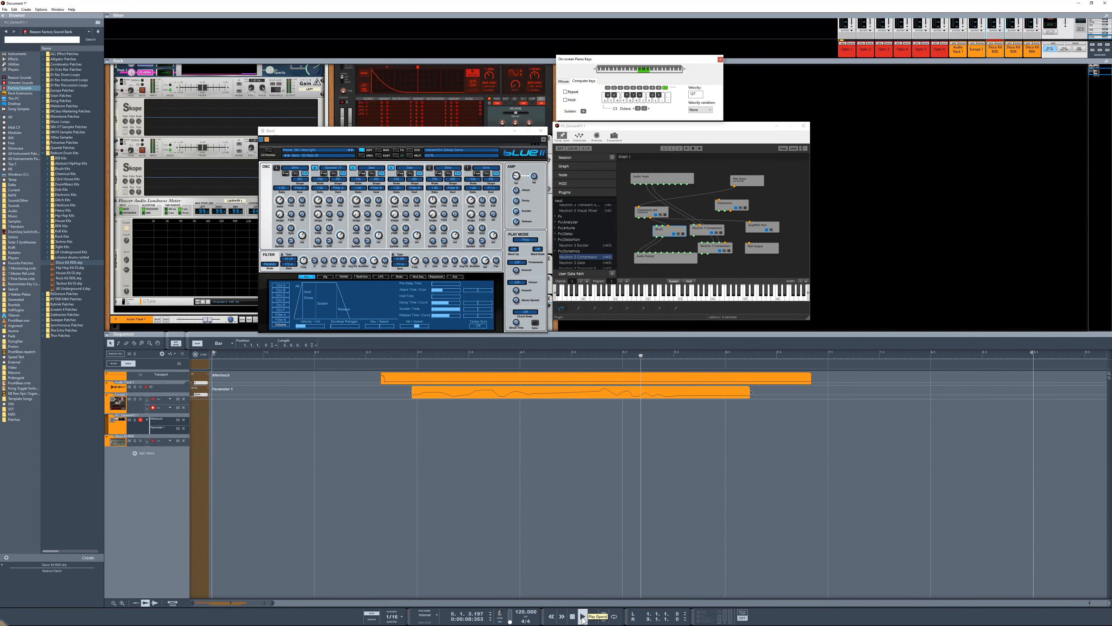
{"action": "left_click", "coordinate": [460, 354]}
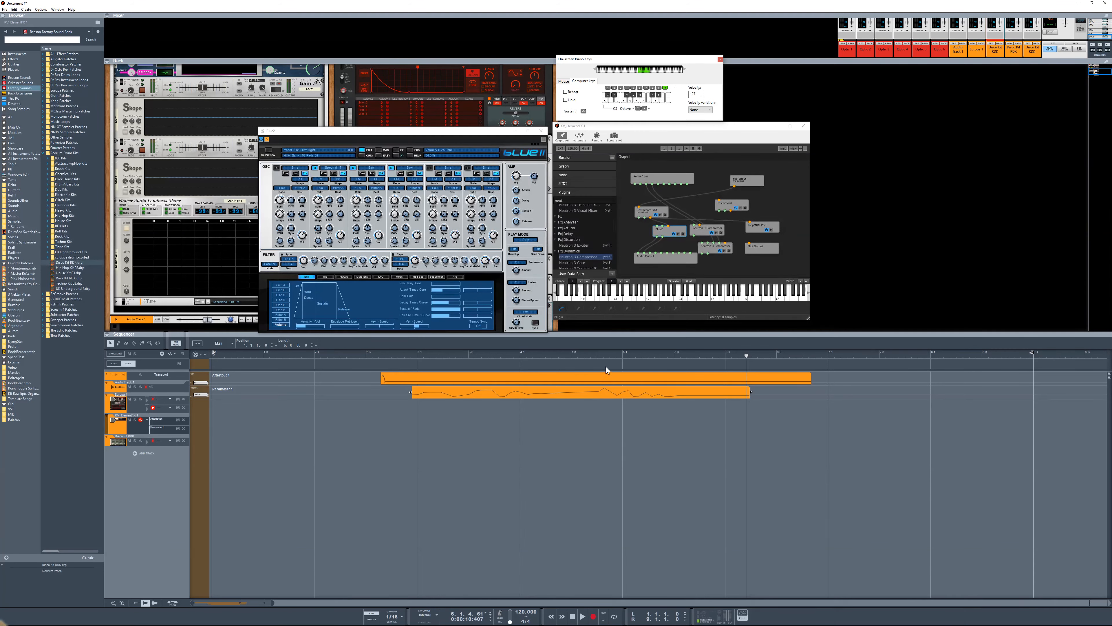
{"action": "left_click", "coordinate": [612, 356]}
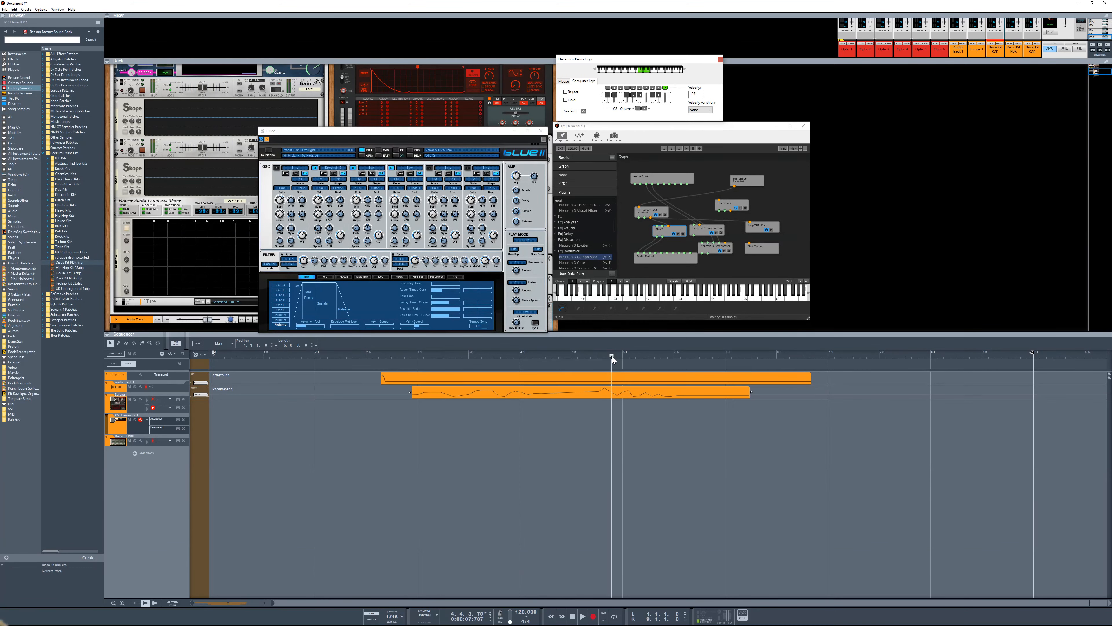
{"action": "left_click", "coordinate": [504, 354]}
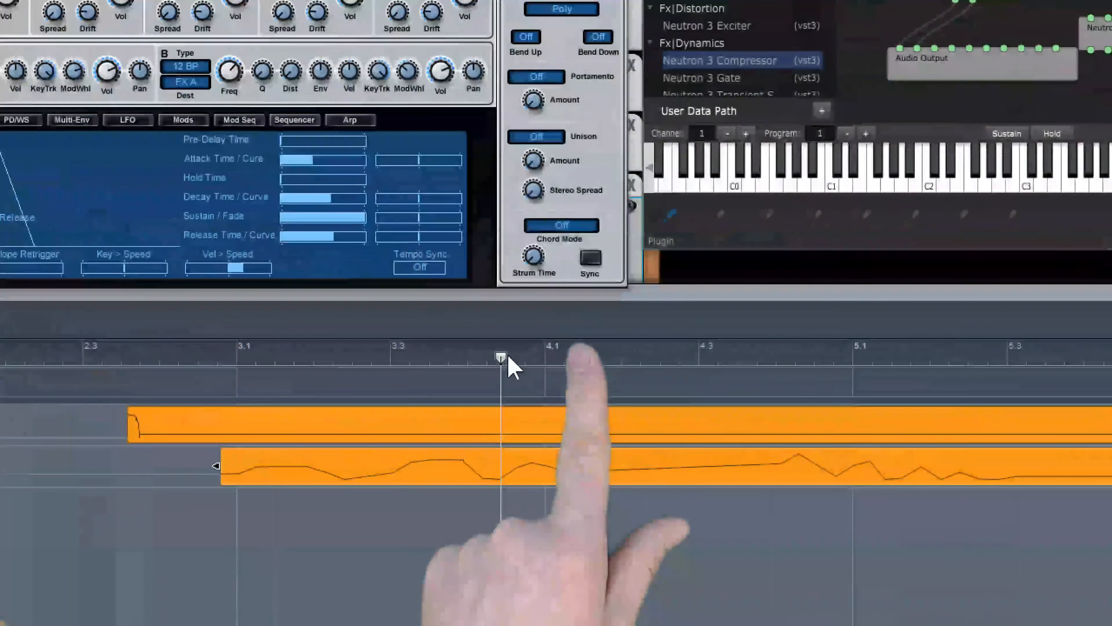
{"action": "left_click", "coordinate": [542, 355]}
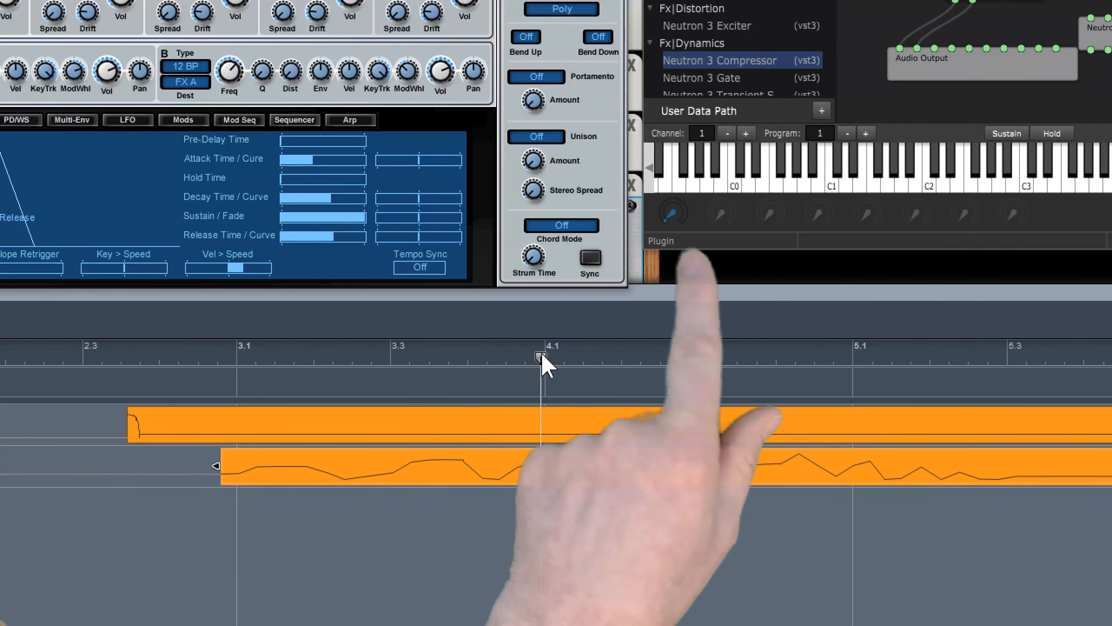
{"action": "left_click", "coordinate": [588, 355]}
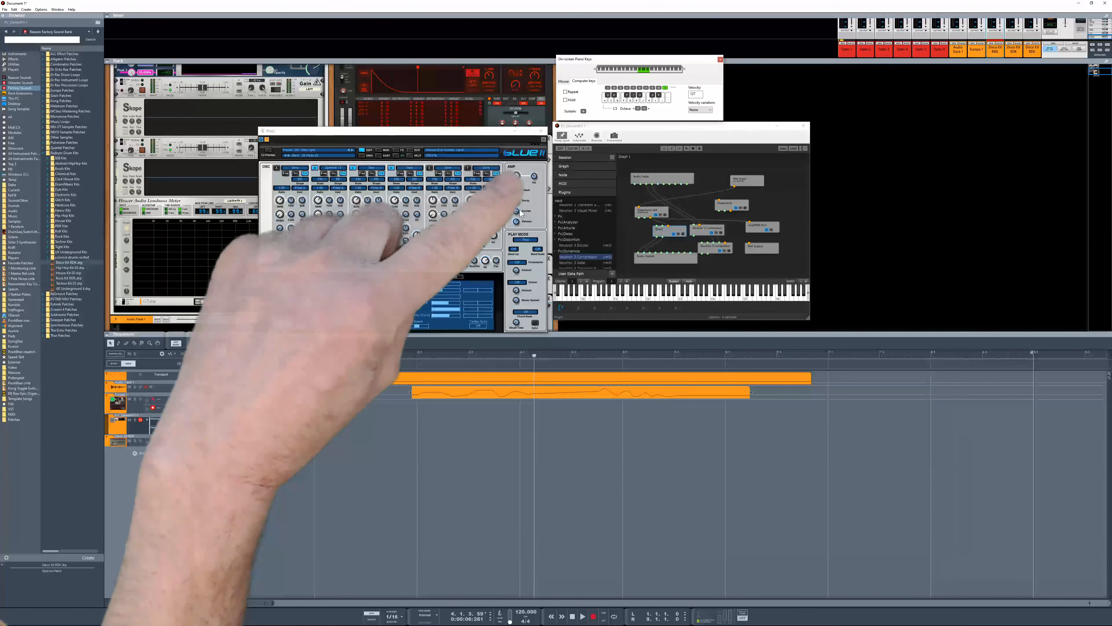
- Check the song position's automation and inspect the remote override mapping settings for KV_ElementFX's Parameter 1 without assigning a control
{"action": "left_click_drag", "start_coordinate": [534, 356], "coordinate": [650, 359]}
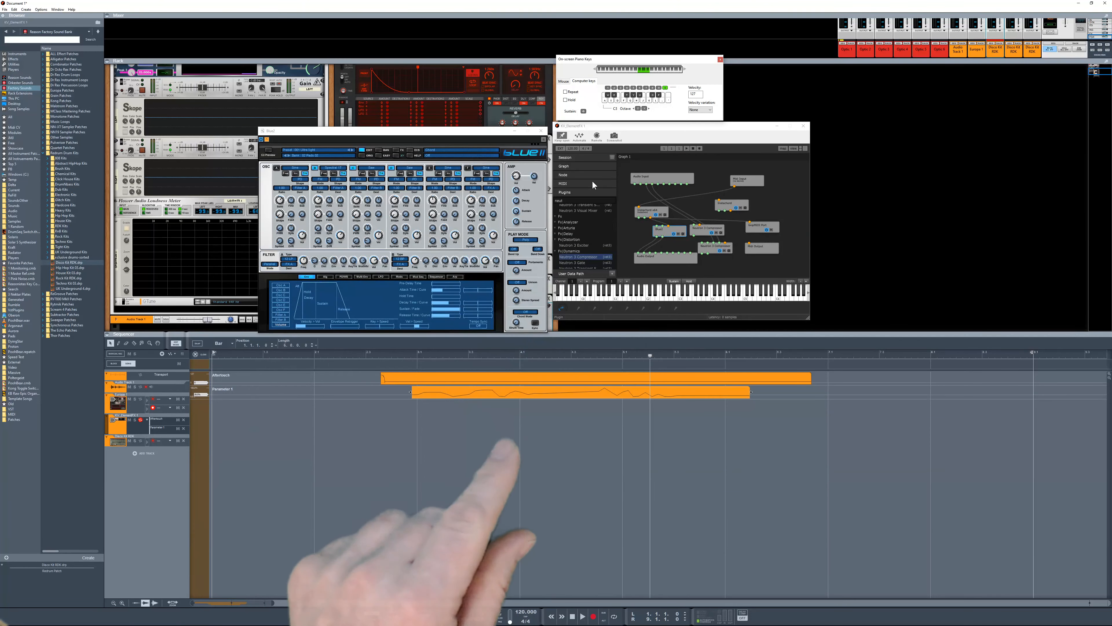
{"action": "left_click", "coordinate": [597, 137]}
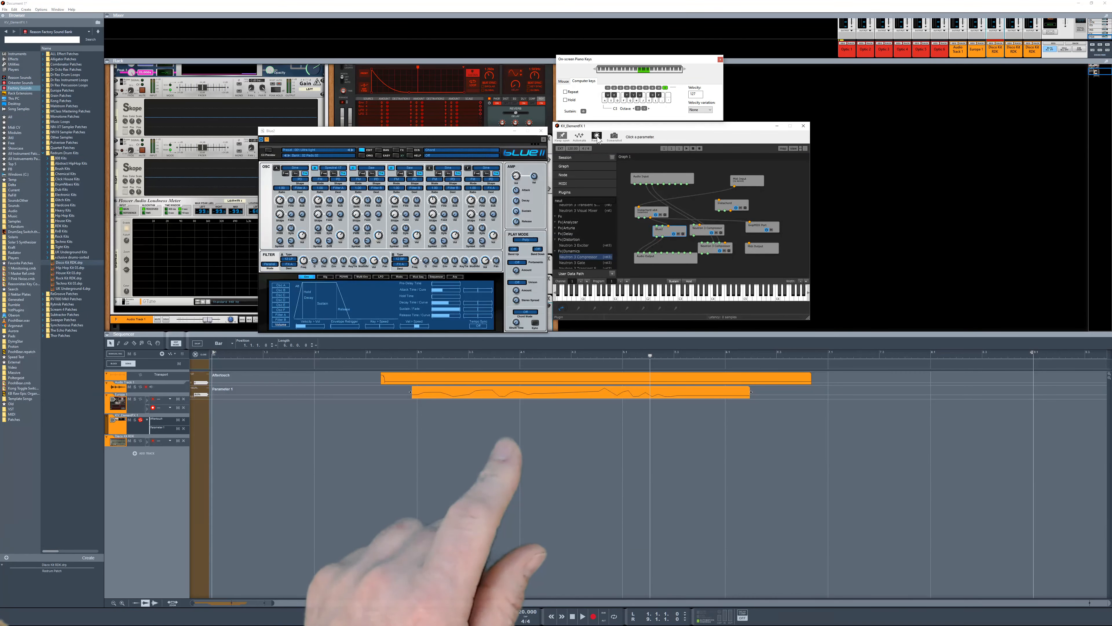
{"action": "left_click", "coordinate": [561, 310]}
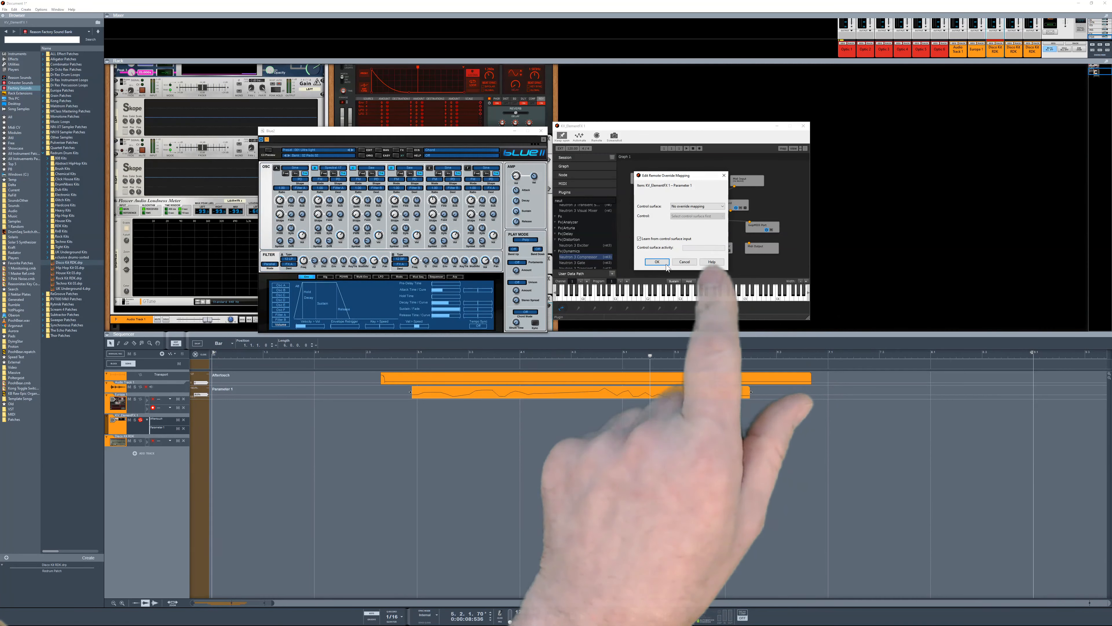
{"action": "left_click", "coordinate": [679, 262]}
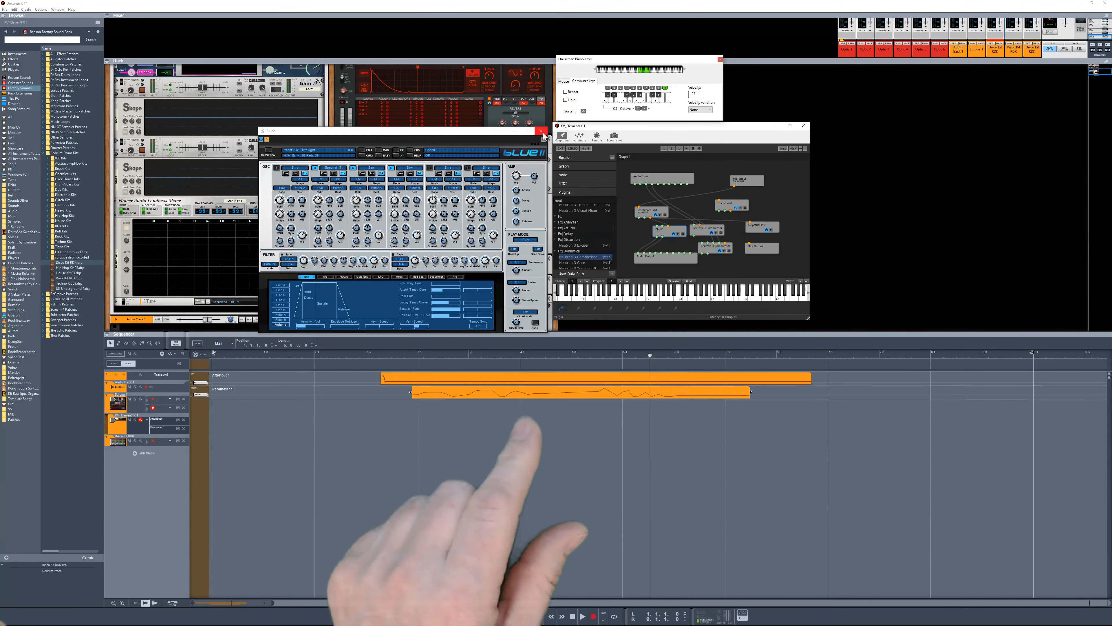
- Add a Little LFO from the modular devices to the rack directly above KV_ElementFX and close the Blue2 editor
{"action": "left_click_drag", "start_coordinate": [491, 131], "coordinate": [406, 96]}
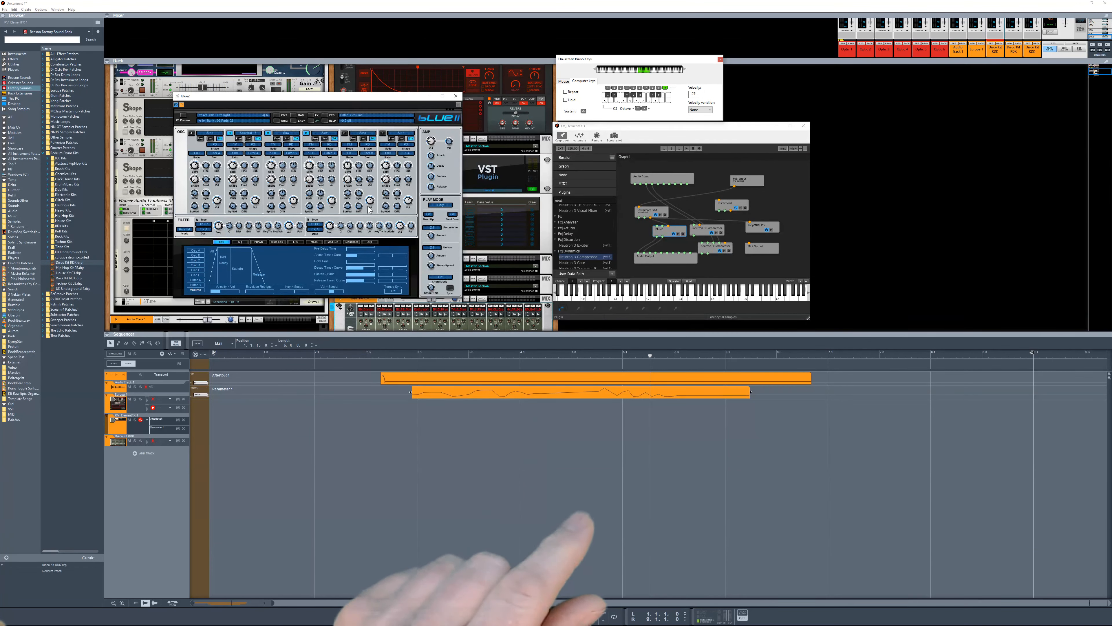
{"action": "left_click", "coordinate": [14, 132]}
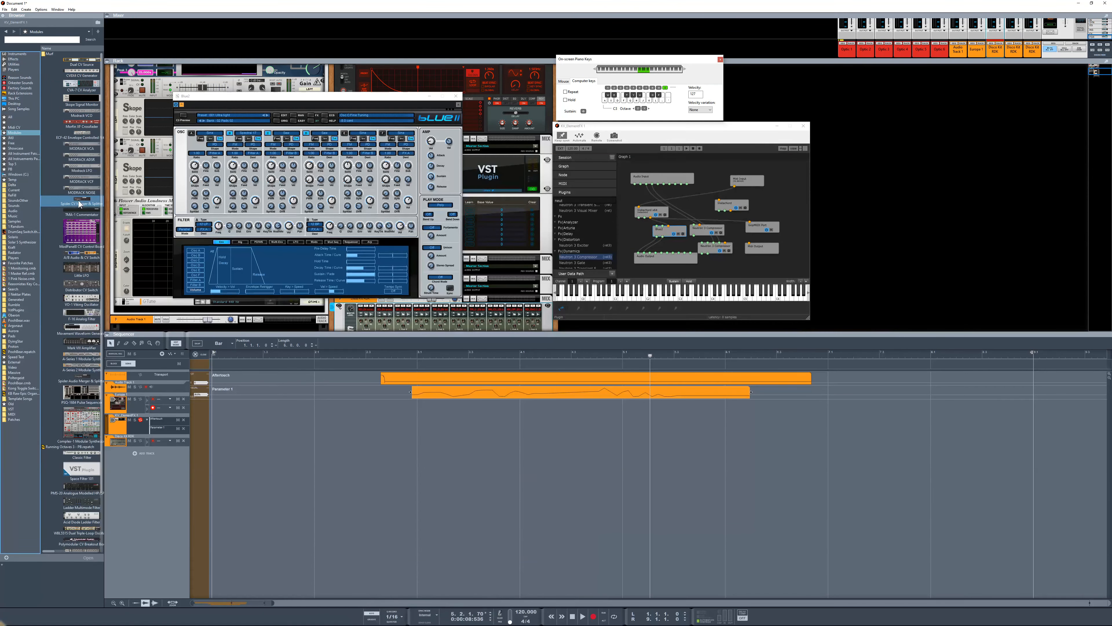
{"action": "left_click_drag", "start_coordinate": [75, 273], "coordinate": [492, 148]}
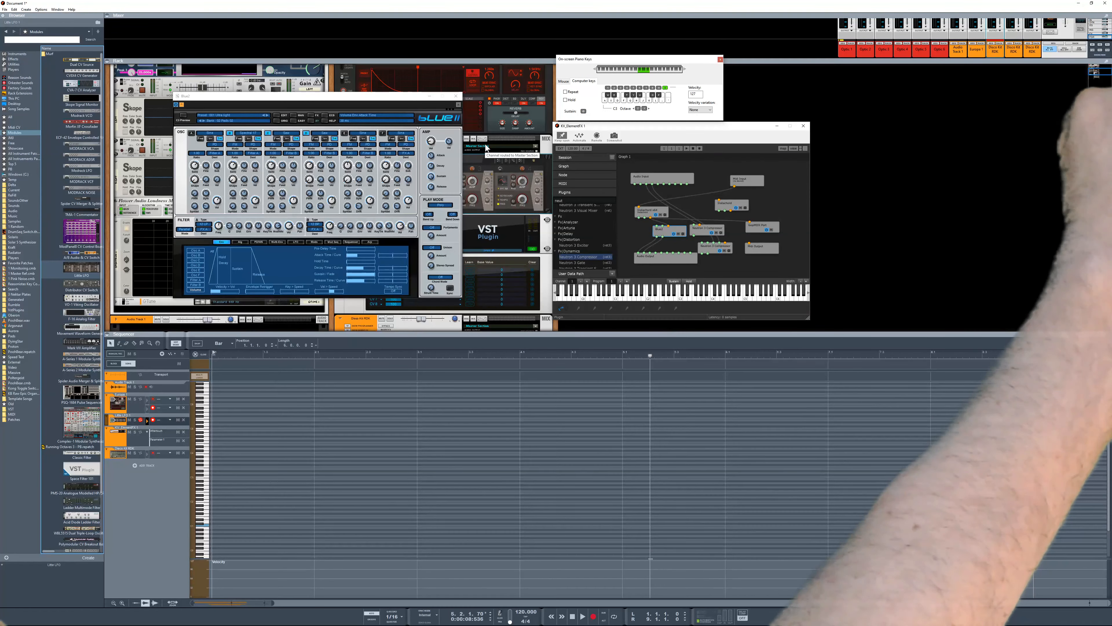
{"action": "left_click", "coordinate": [456, 96]}
- Connect Little LFO's first CV output to KV_ElementFX's Modulation CV In 1 and assign CV 1 to Parameter 1
{"action": "key", "text": "Tab"}
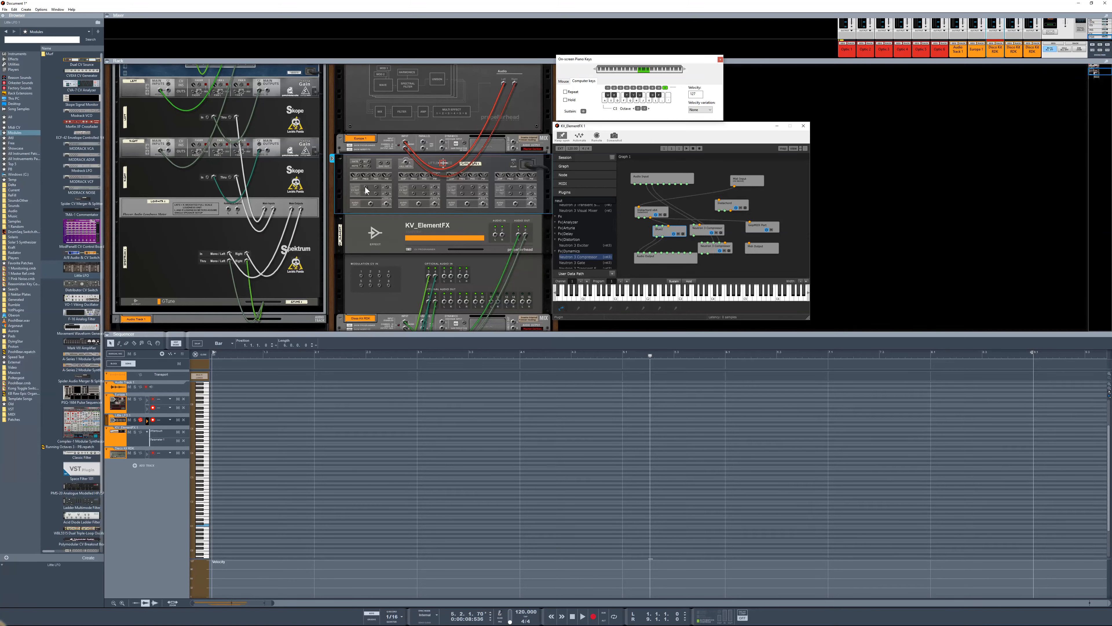
{"action": "left_click_drag", "start_coordinate": [365, 186], "coordinate": [364, 188]}
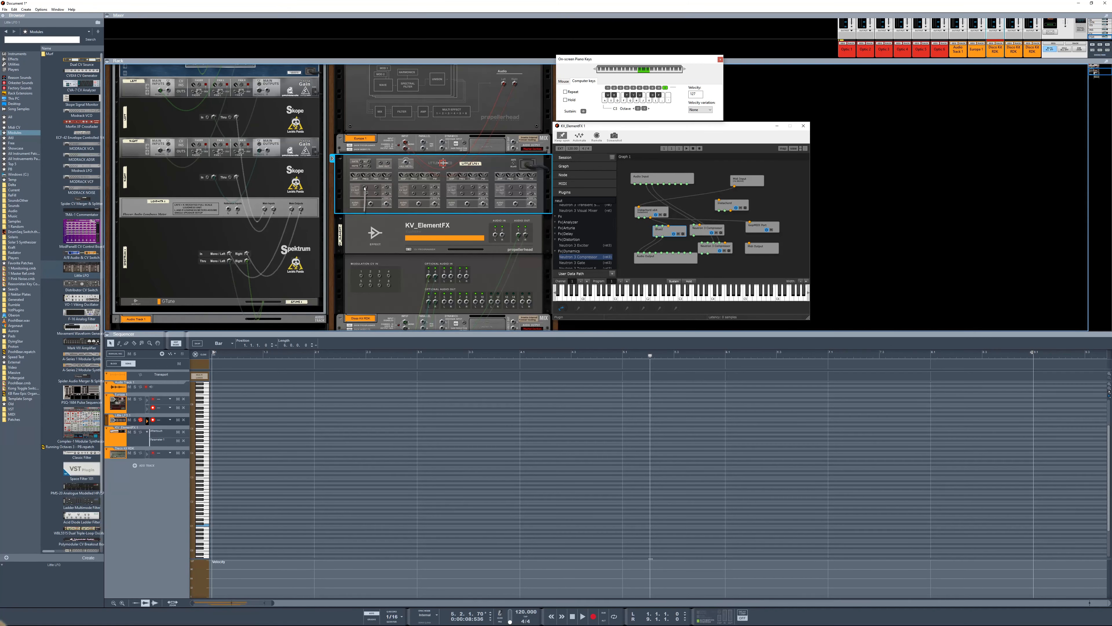
{"action": "left_click_drag", "start_coordinate": [363, 277], "coordinate": [364, 278]}
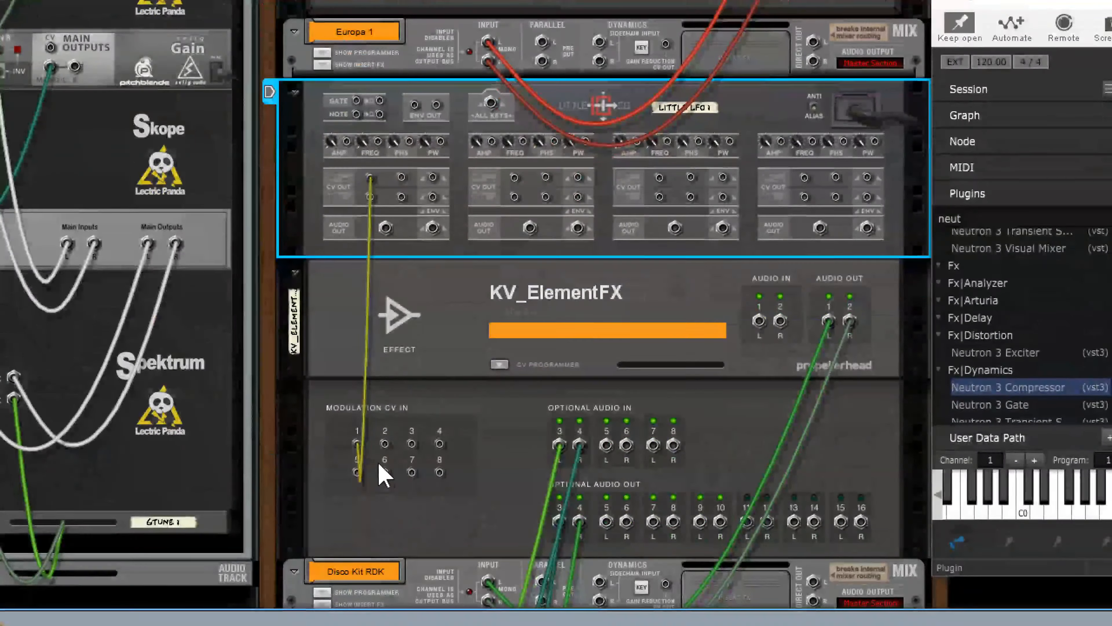
{"action": "key", "text": "Tab"}
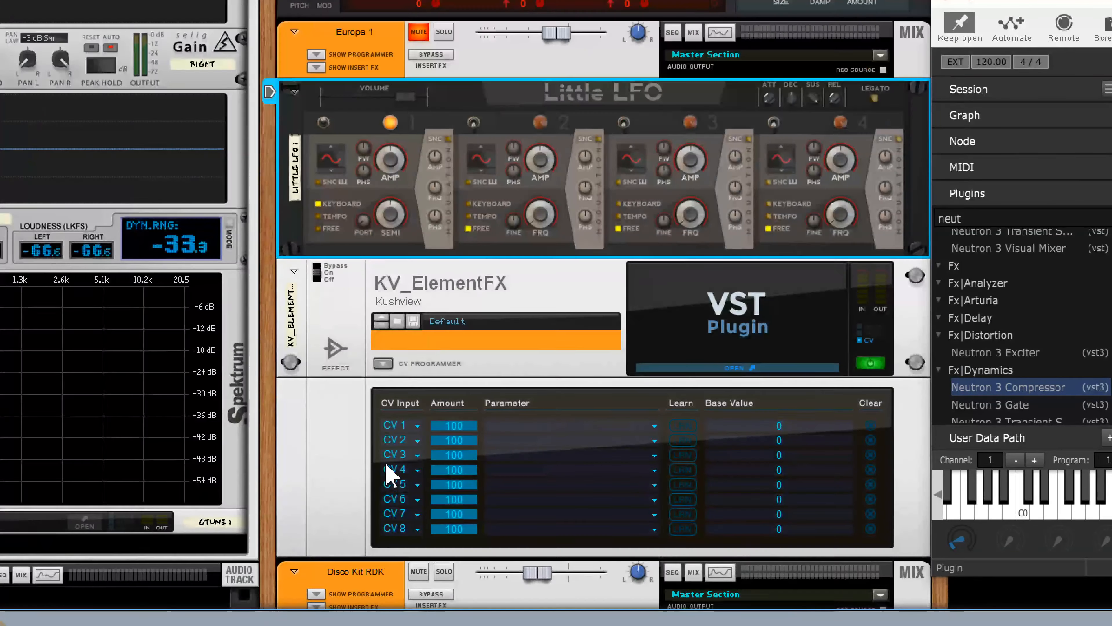
{"action": "left_click", "coordinate": [658, 427]}
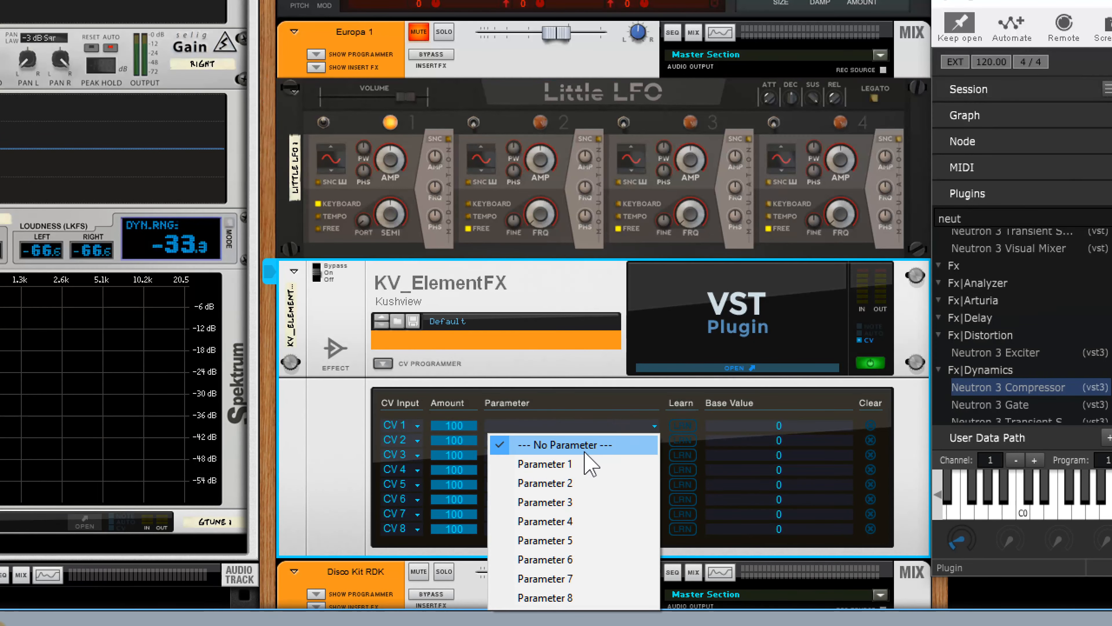
{"action": "left_click", "coordinate": [575, 460]}
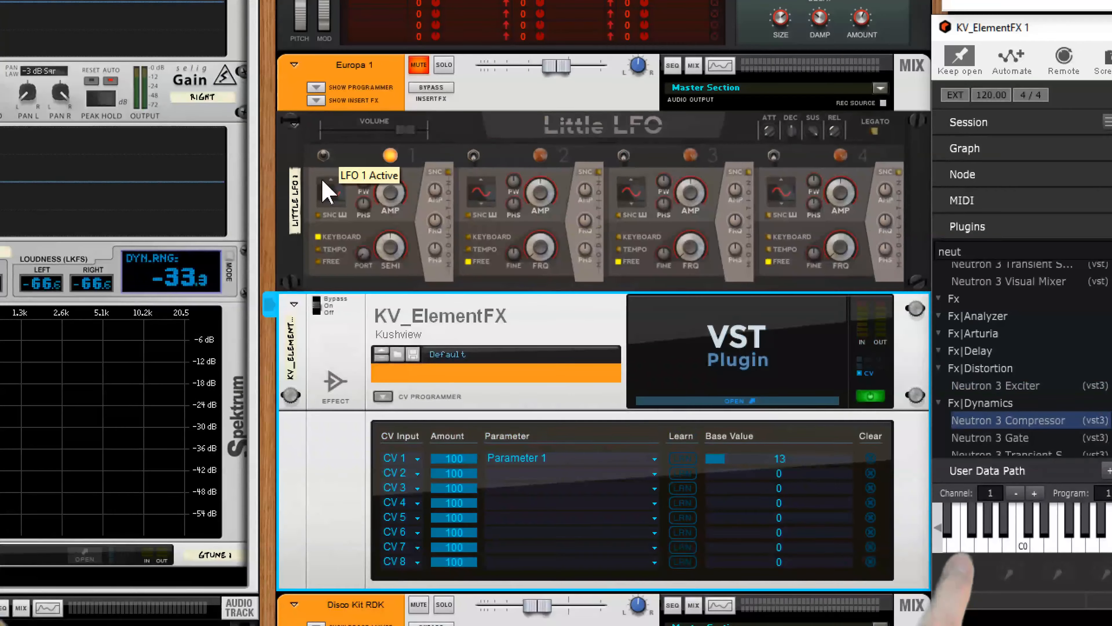
- Set LFO 1 to Free mode and CV 1's base value to 50, with Blue2's editor open beside the rack for checking
{"action": "left_click", "coordinate": [331, 215]}
{"action": "left_click", "coordinate": [329, 262]}
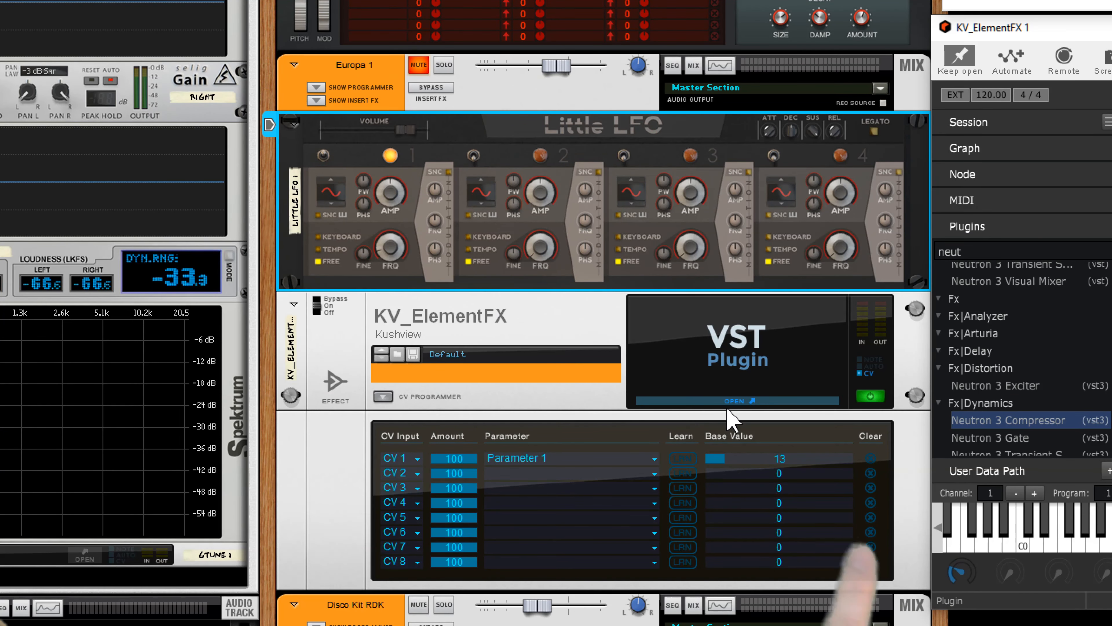
{"action": "left_click_drag", "start_coordinate": [778, 459], "coordinate": [779, 384]}
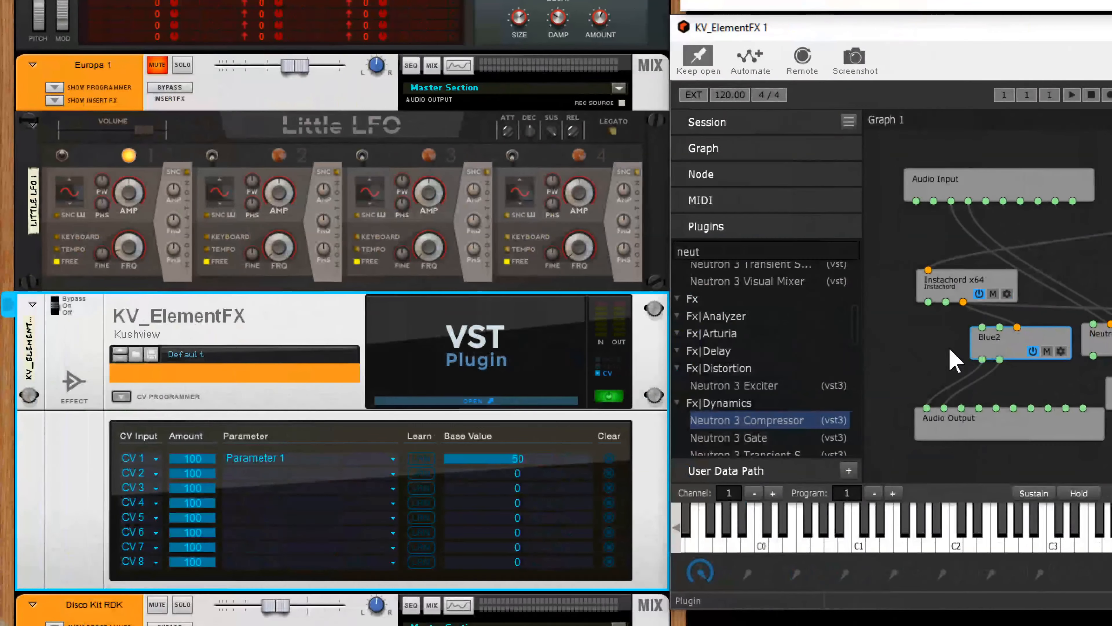
{"action": "double_click", "coordinate": [974, 344]}
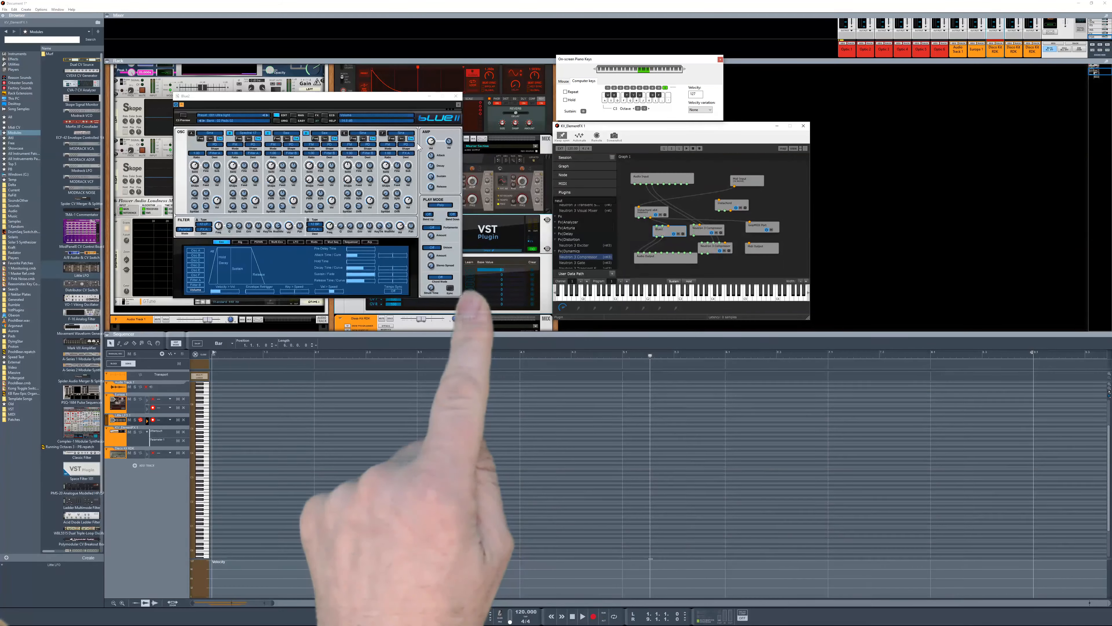
{"action": "left_click_drag", "start_coordinate": [401, 101], "coordinate": [294, 76]}
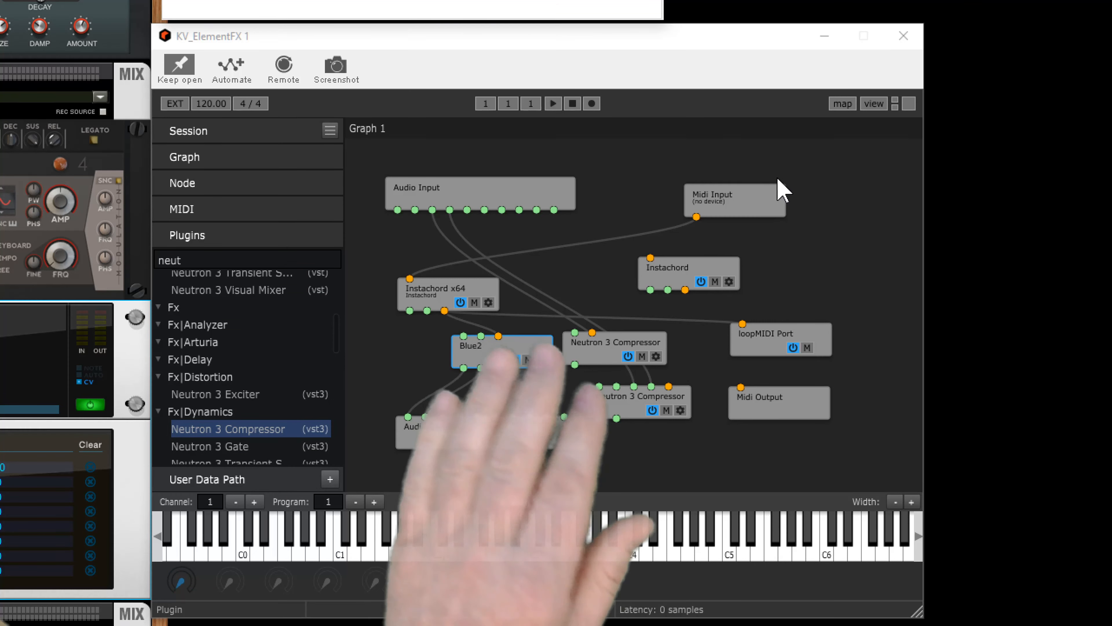
- Look over KV_ElementFX's main menu and switch its view to the patch bay grid and back to the graph editor
{"action": "left_click", "coordinate": [909, 105]}
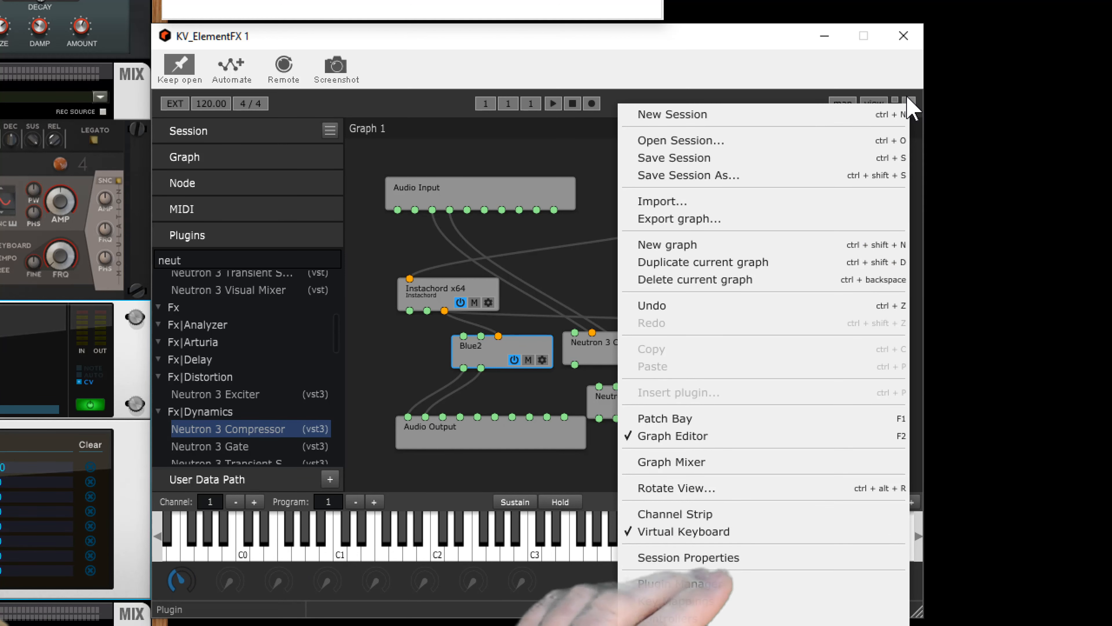
{"action": "left_click", "coordinate": [872, 101]}
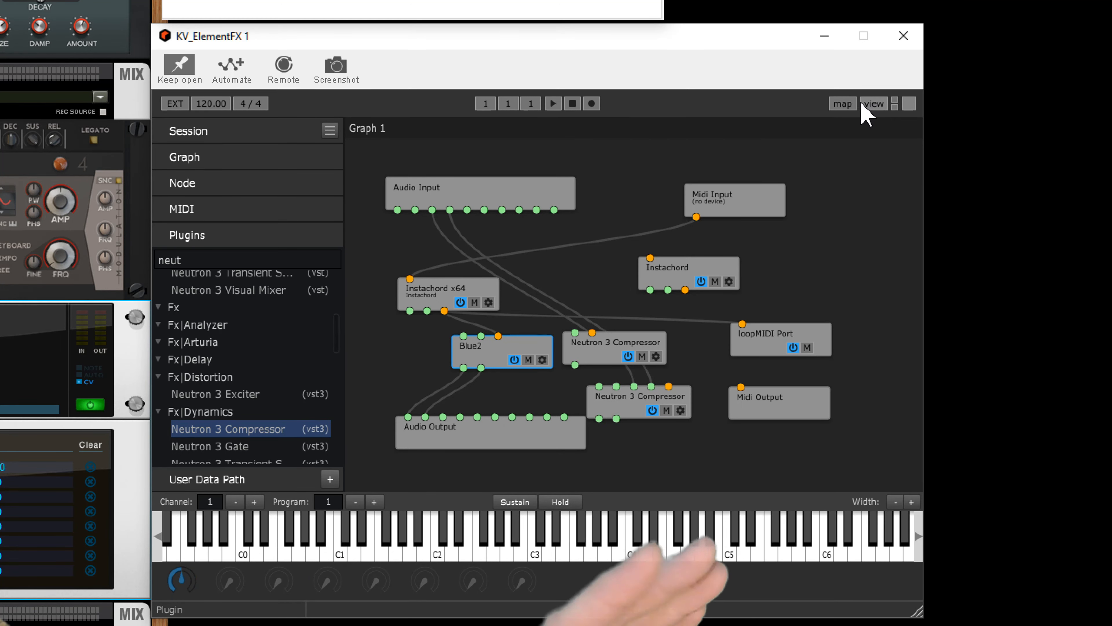
{"action": "left_click", "coordinate": [864, 106]}
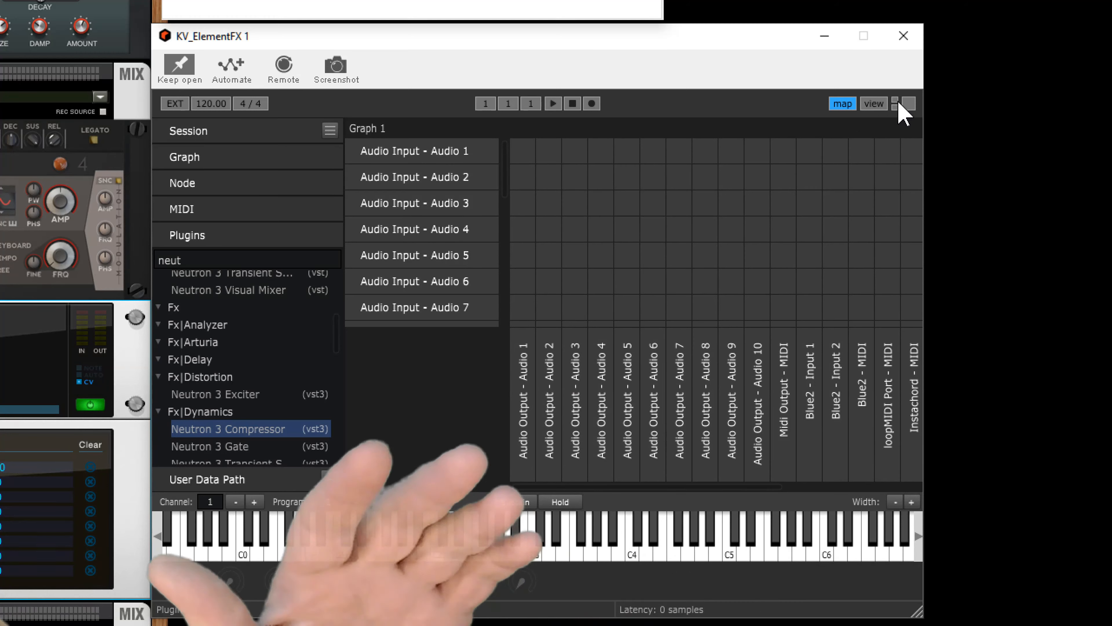
{"action": "left_click", "coordinate": [895, 107]}
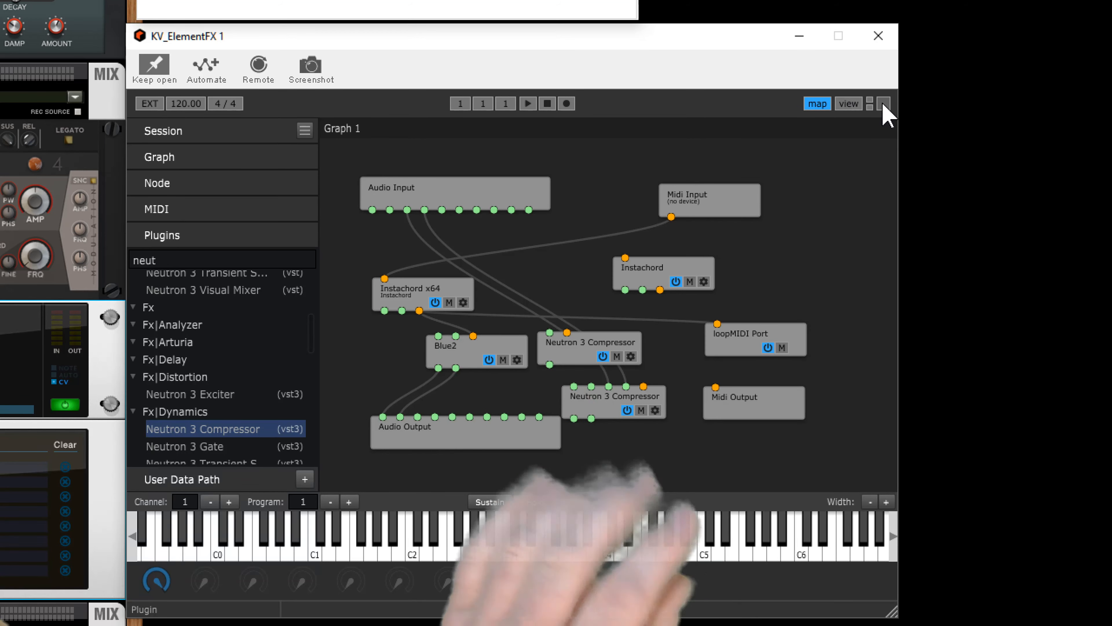
- Open KV_ElementFX's Plugin Manager and inspect the VST3 search path without changing it
{"action": "left_click", "coordinate": [883, 104]}
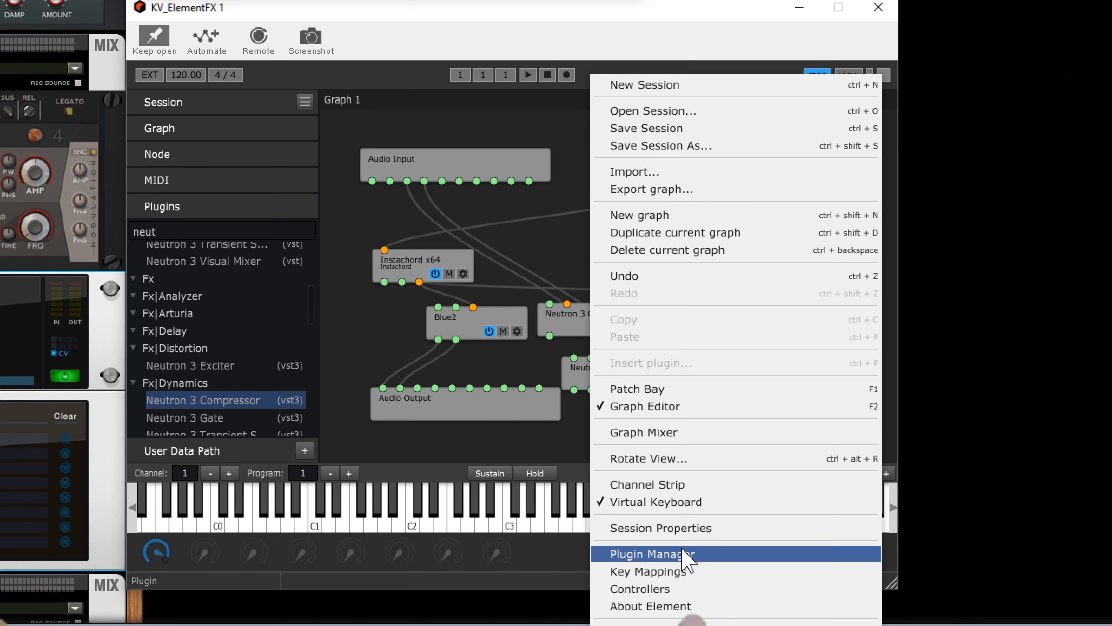
{"action": "left_click", "coordinate": [683, 555]}
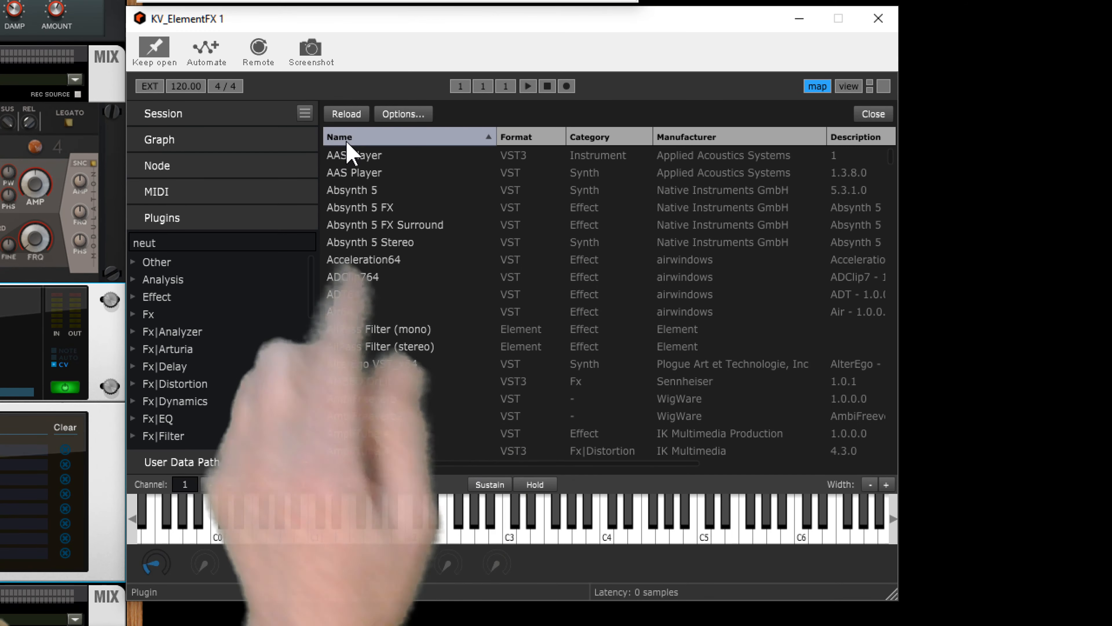
{"action": "left_click", "coordinate": [400, 113]}
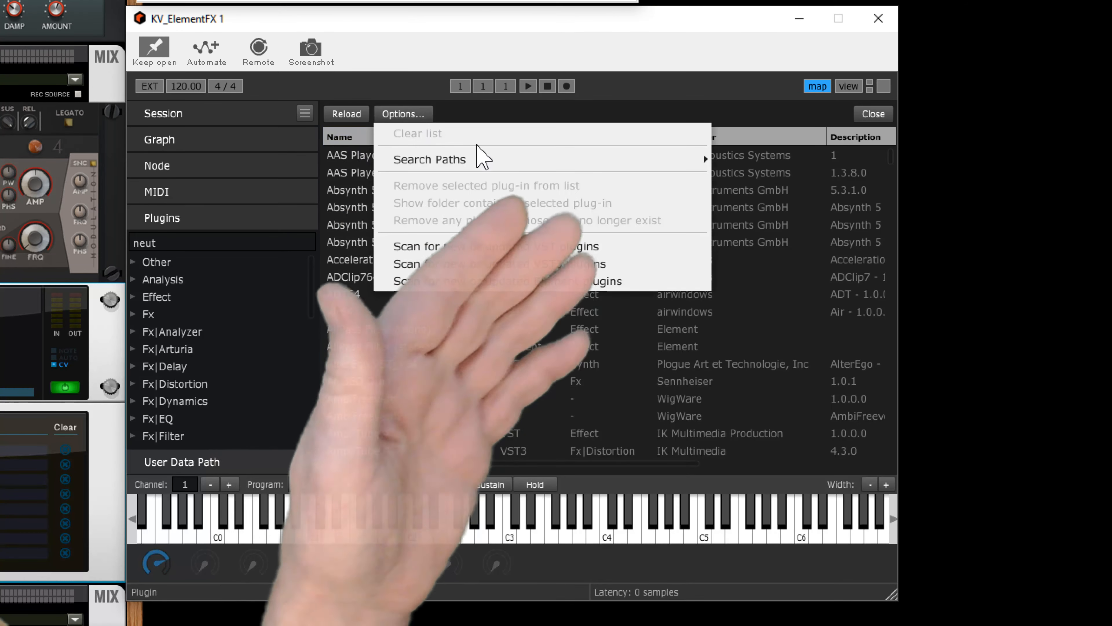
{"action": "mouse_move", "coordinate": [478, 154]}
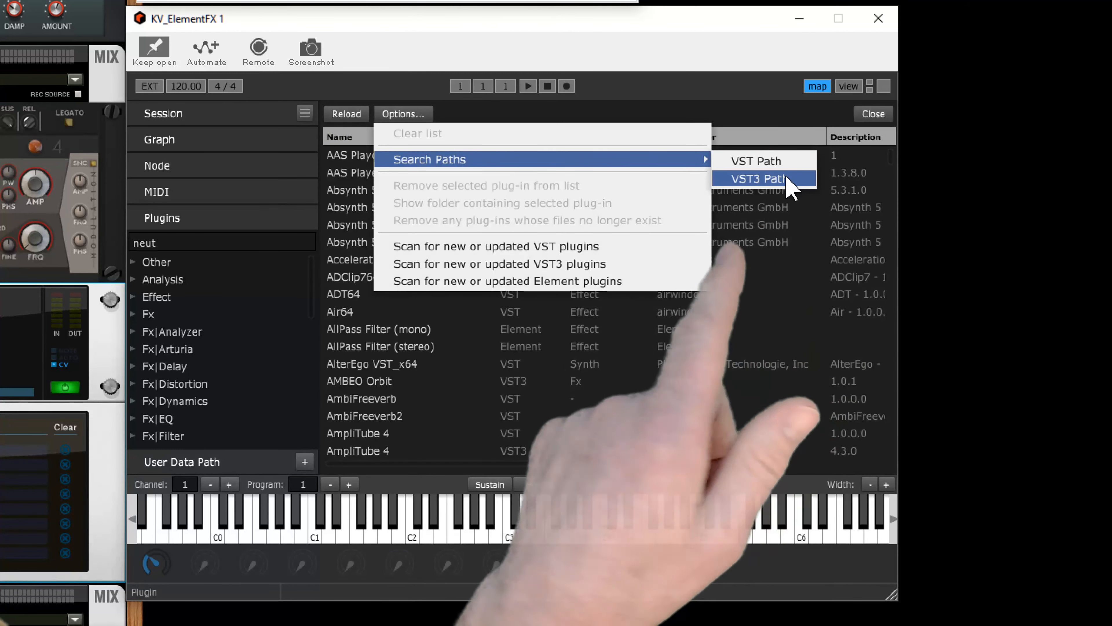
{"action": "left_click", "coordinate": [787, 178]}
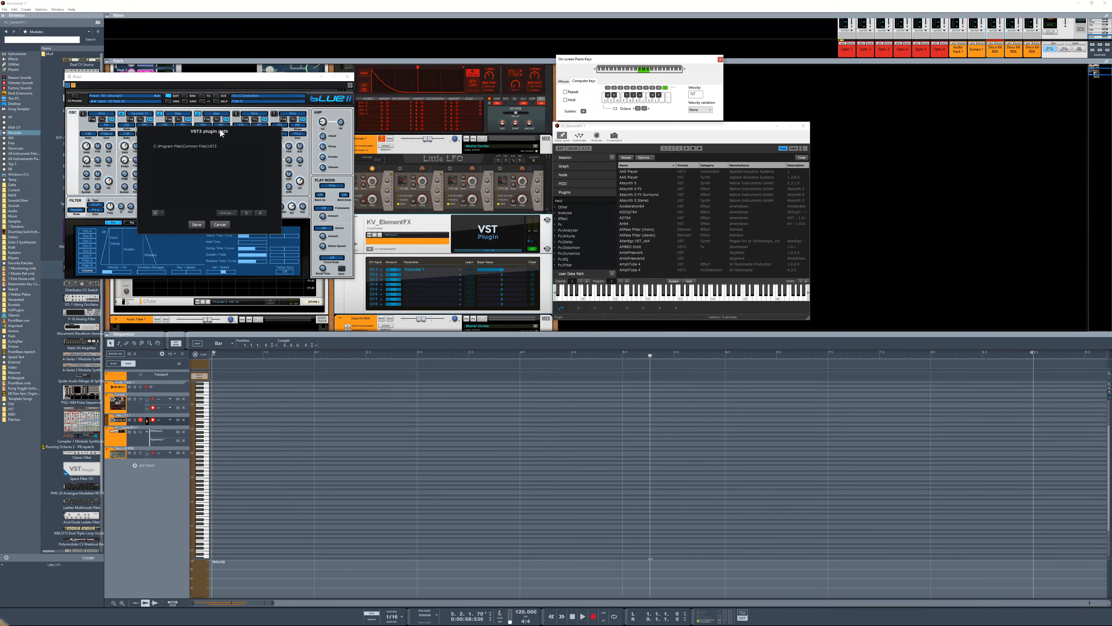
{"action": "left_click_drag", "start_coordinate": [219, 129], "coordinate": [481, 150]}
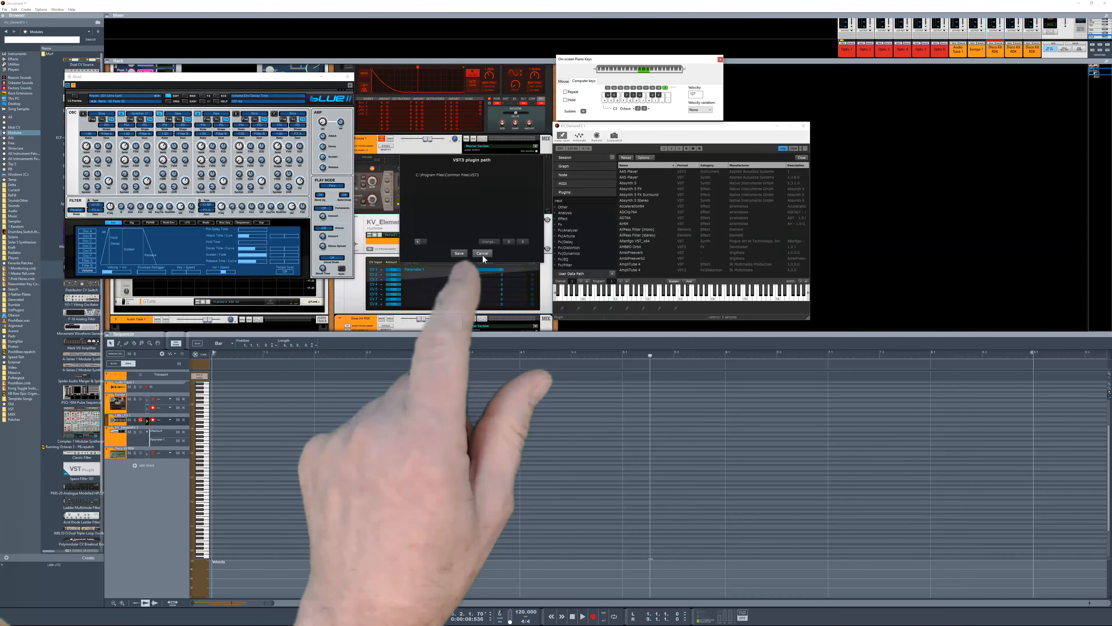
{"action": "left_click", "coordinate": [482, 253]}
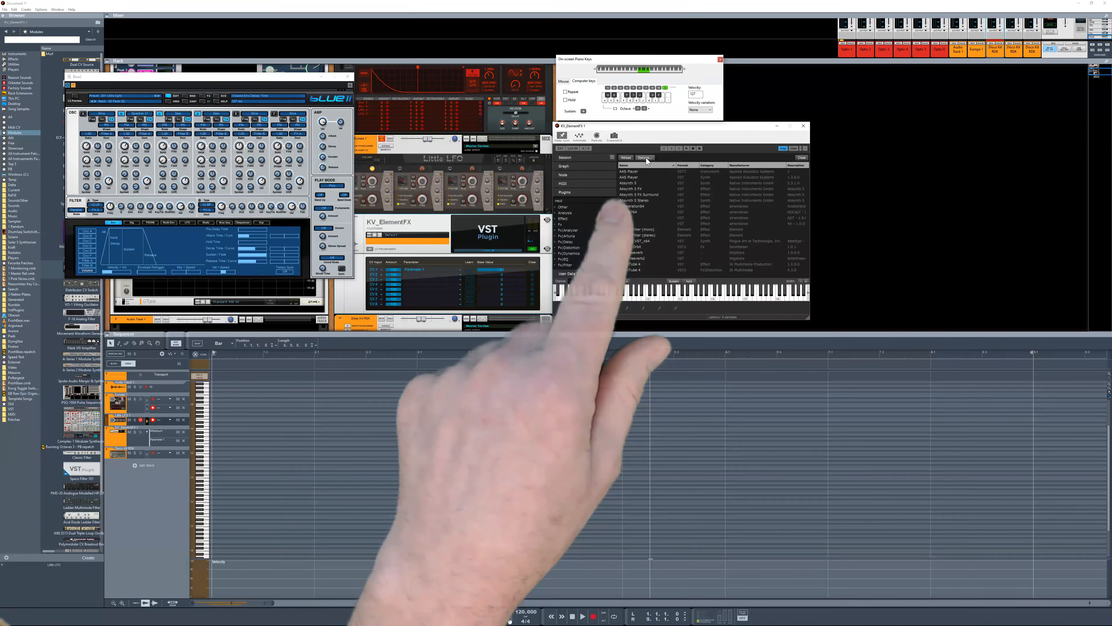
- Inspect the Plugin Manager's VST search path and leave it without saving changes
{"action": "left_click", "coordinate": [646, 159]}
{"action": "mouse_move", "coordinate": [689, 179]}
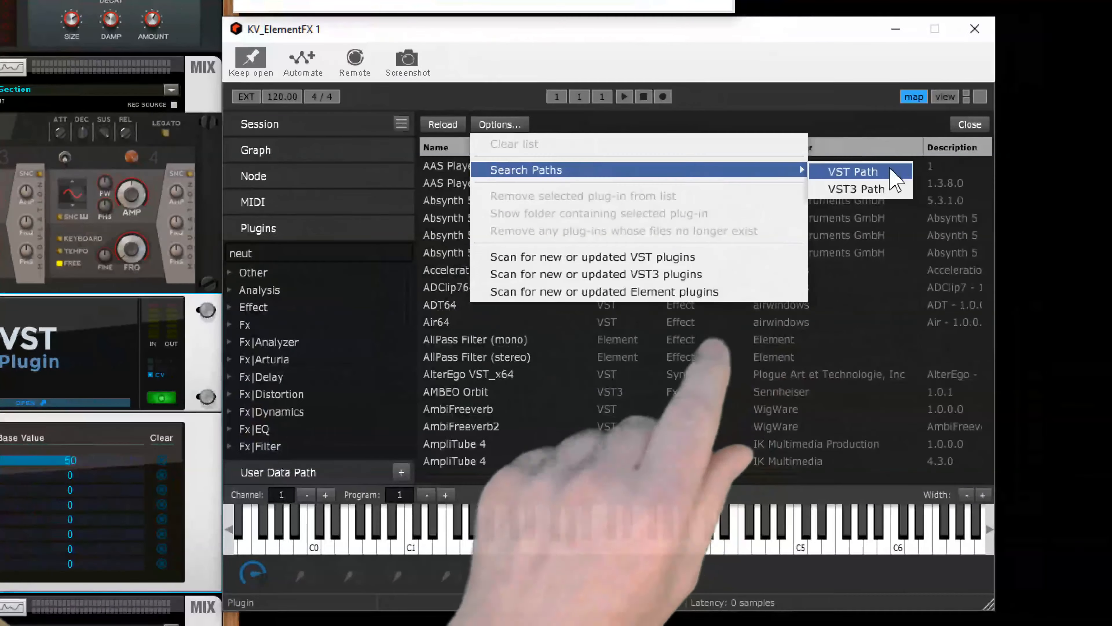
{"action": "left_click", "coordinate": [809, 172]}
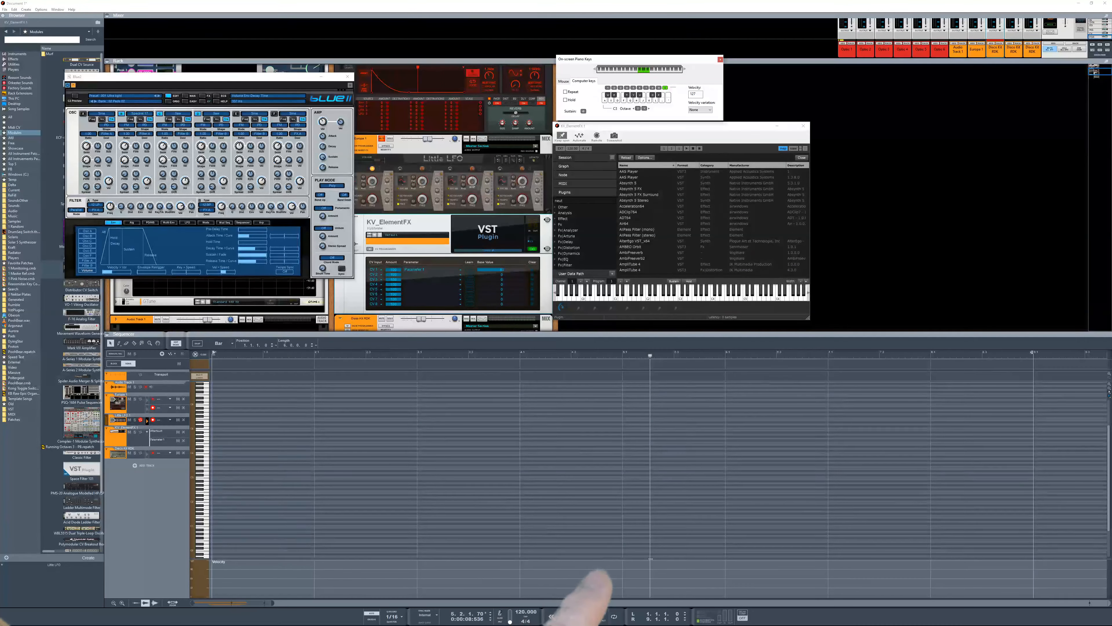
{"action": "left_click_drag", "start_coordinate": [0, 245], "coordinate": [570, 199]}
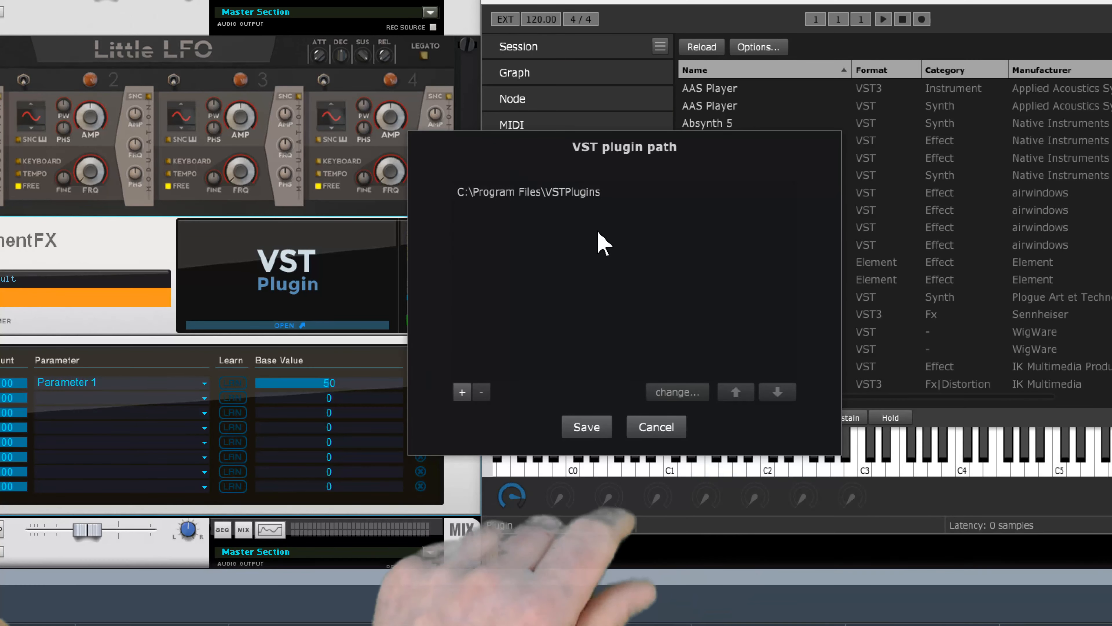
{"action": "left_click", "coordinate": [656, 427]}
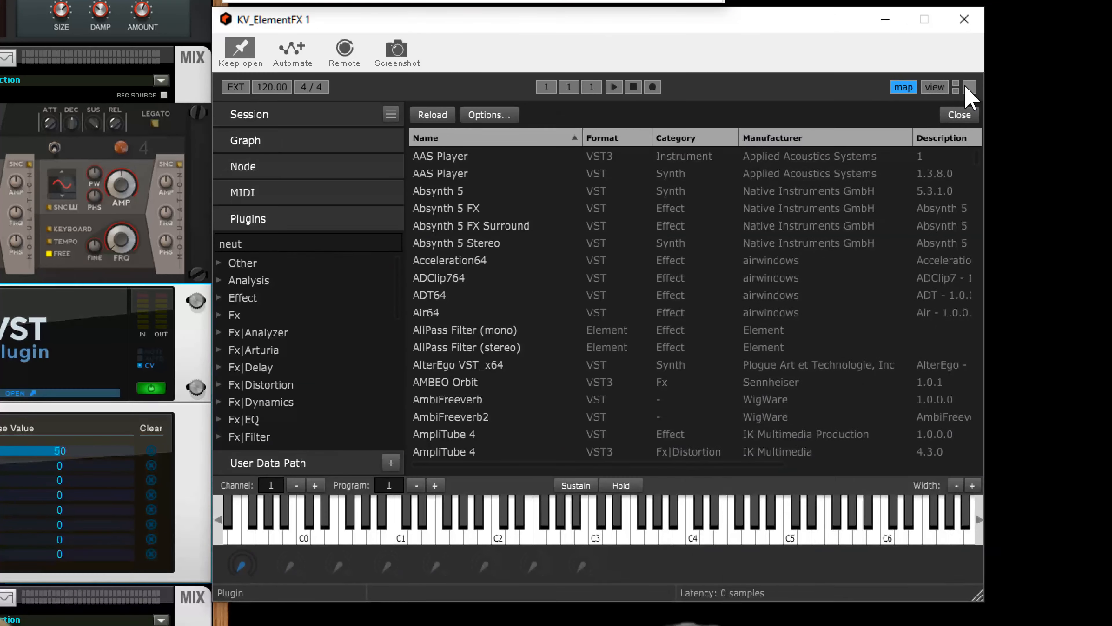
- Review KV_ElementFX's main menu and switch to the standalone Element application, placing its test session window over the rack
{"action": "left_click", "coordinate": [1030, 81]}
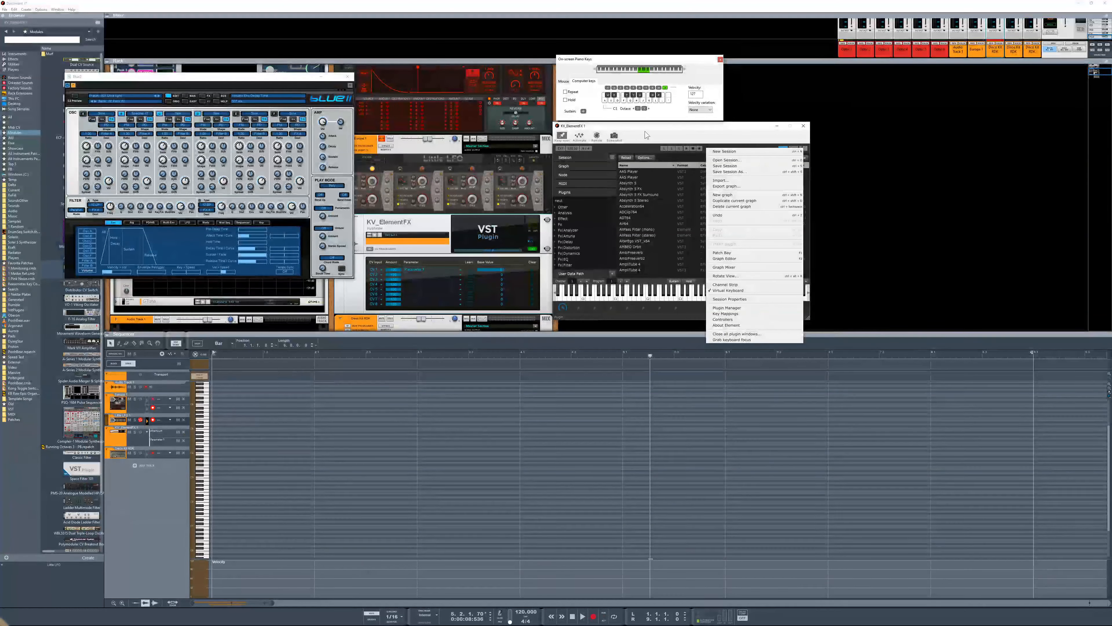
{"action": "left_click", "coordinate": [641, 132]}
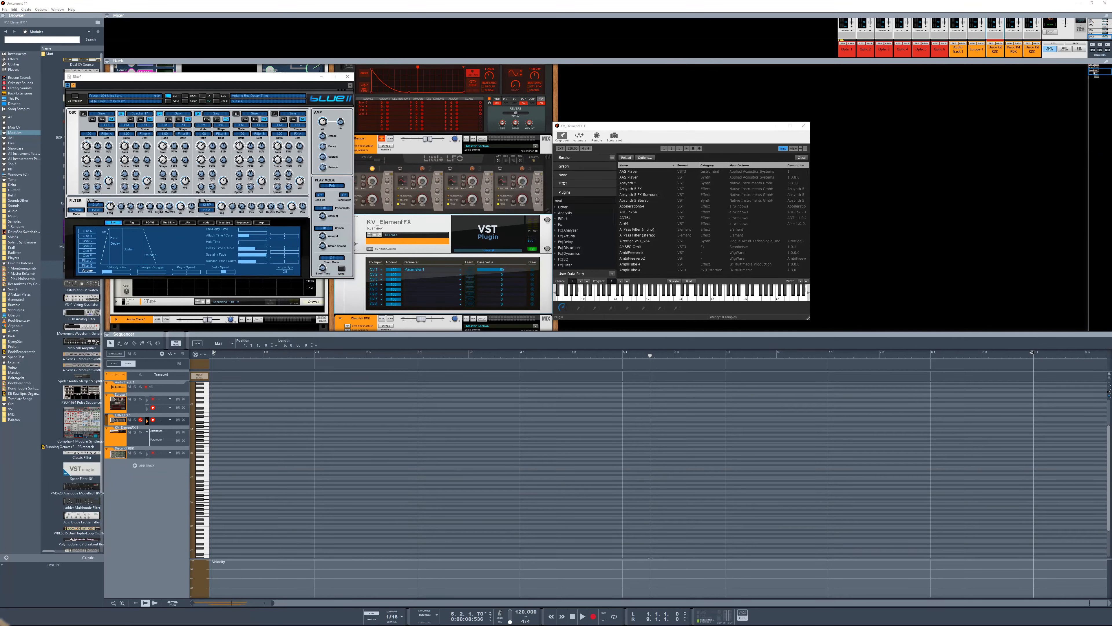
{"action": "key", "text": "alt+Tab"}
{"action": "left_click_drag", "start_coordinate": [640, 30], "coordinate": [576, 98]}
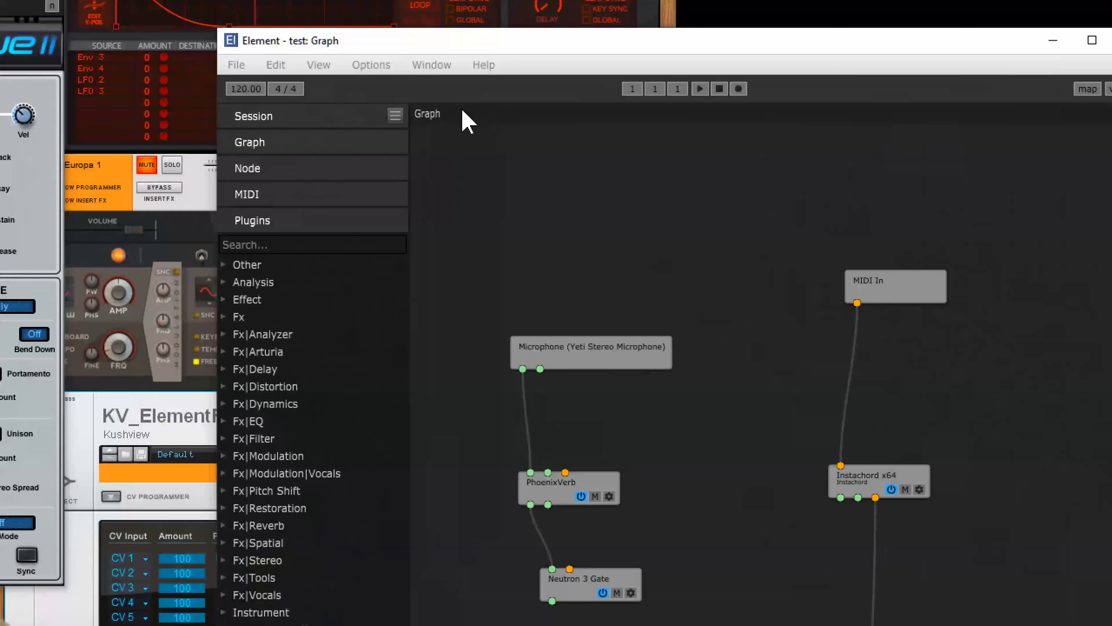
- Examine the standalone application's MIDI and audio device options and the microphone chain through PhoenixVerb and Neutron 3 Gate towards the Steinberg output
{"action": "left_click", "coordinate": [241, 73]}
{"action": "mouse_move", "coordinate": [371, 78]}
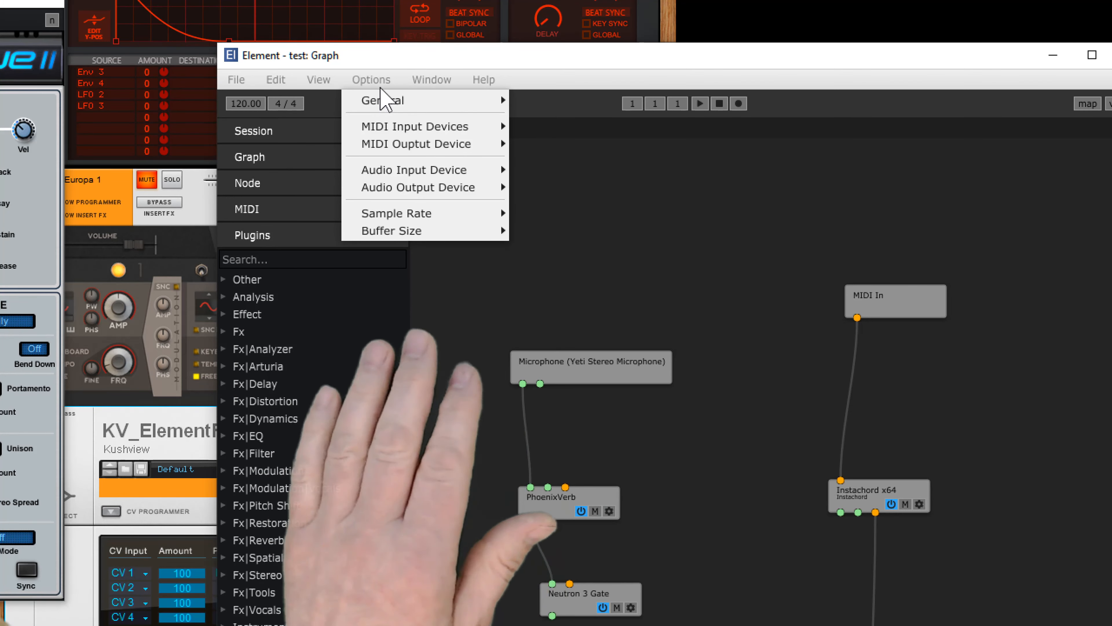
{"action": "mouse_move", "coordinate": [393, 105]}
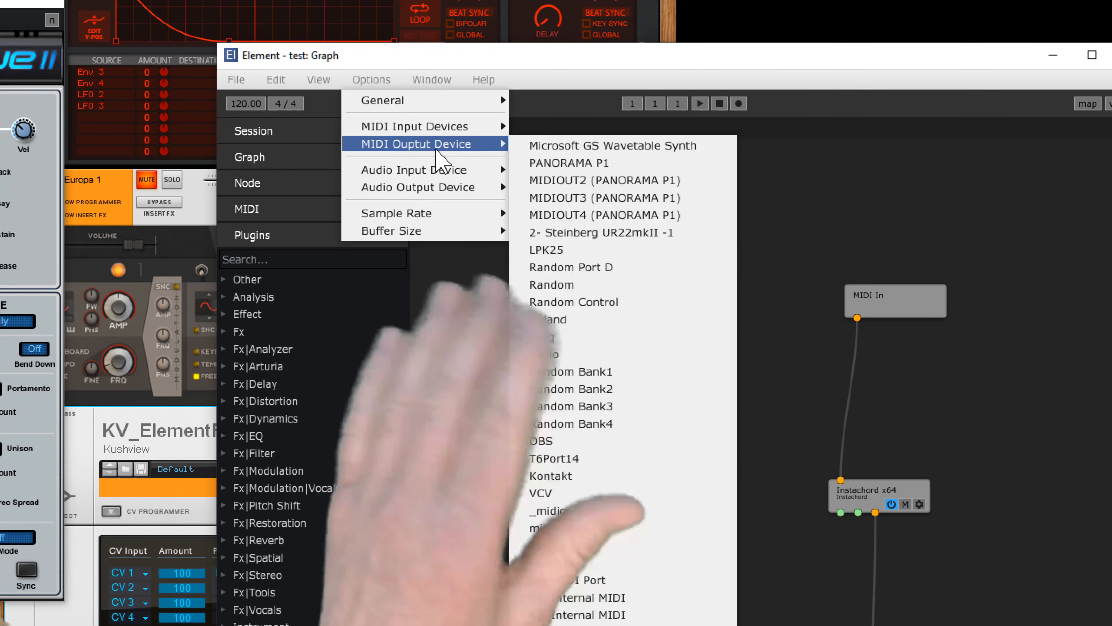
{"action": "mouse_move", "coordinate": [443, 172]}
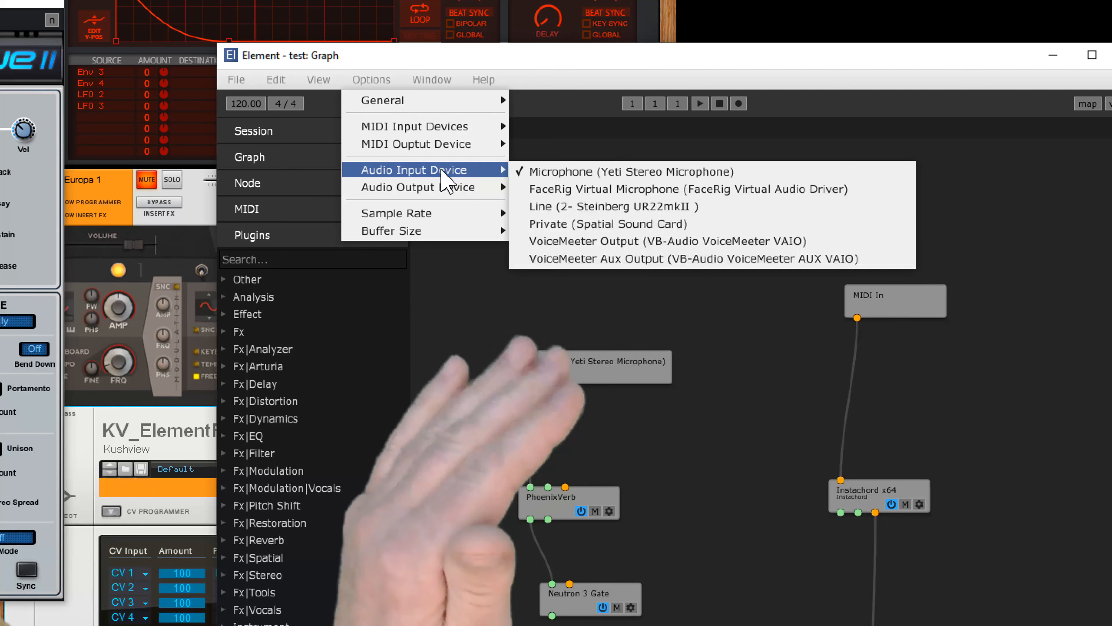
{"action": "mouse_move", "coordinate": [433, 80]}
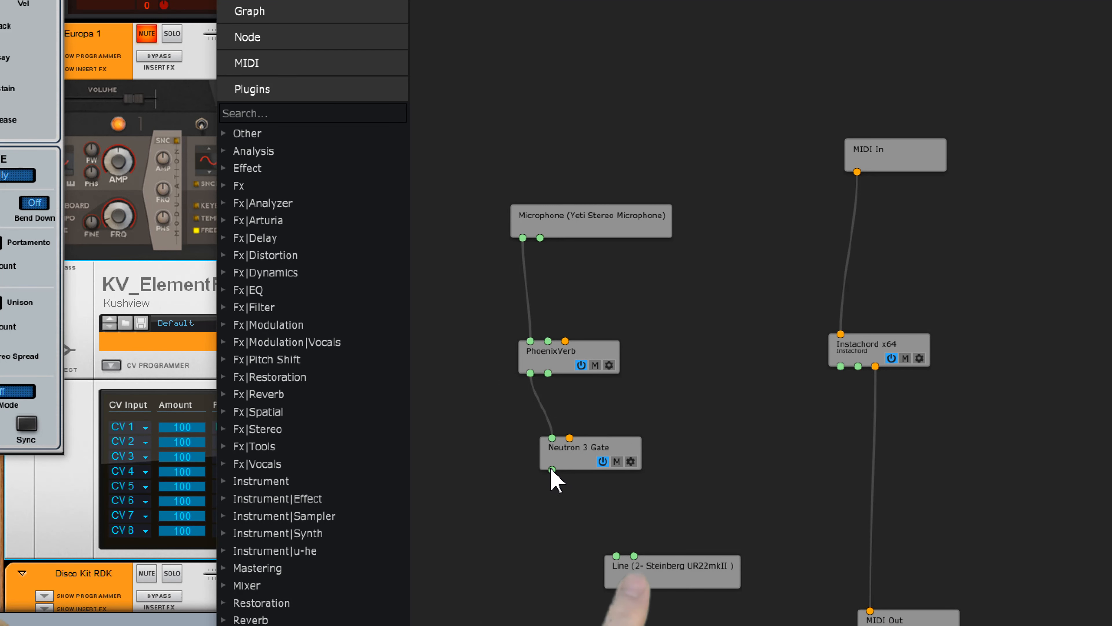
{"action": "left_click_drag", "start_coordinate": [566, 479], "coordinate": [615, 555]}
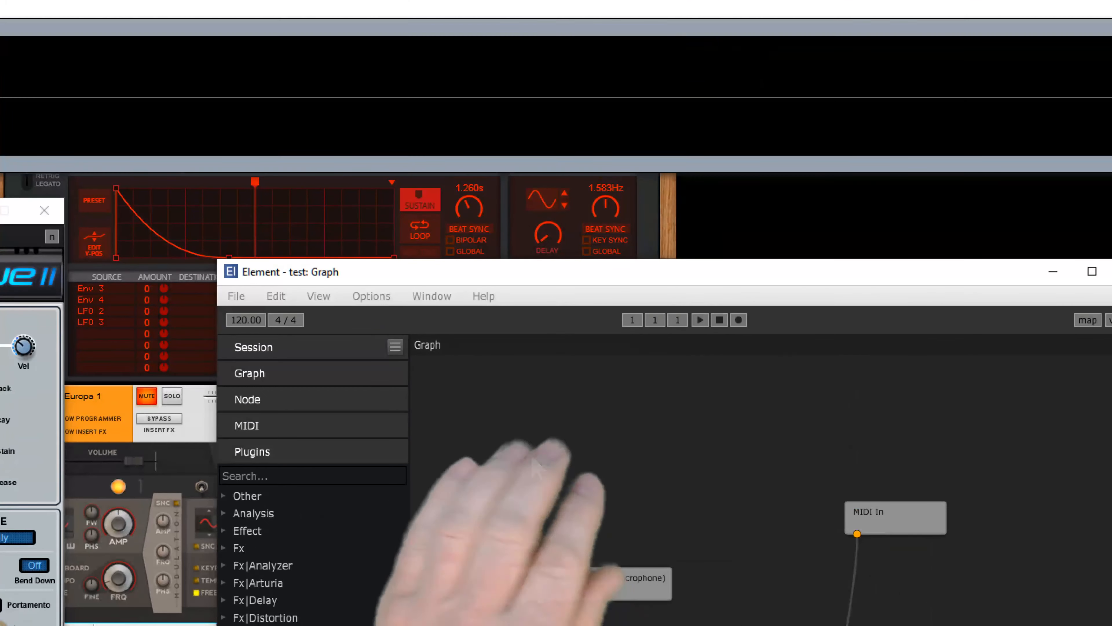
- Look over the standalone application's plugin window commands and its session file commands
{"action": "left_click", "coordinate": [423, 298]}
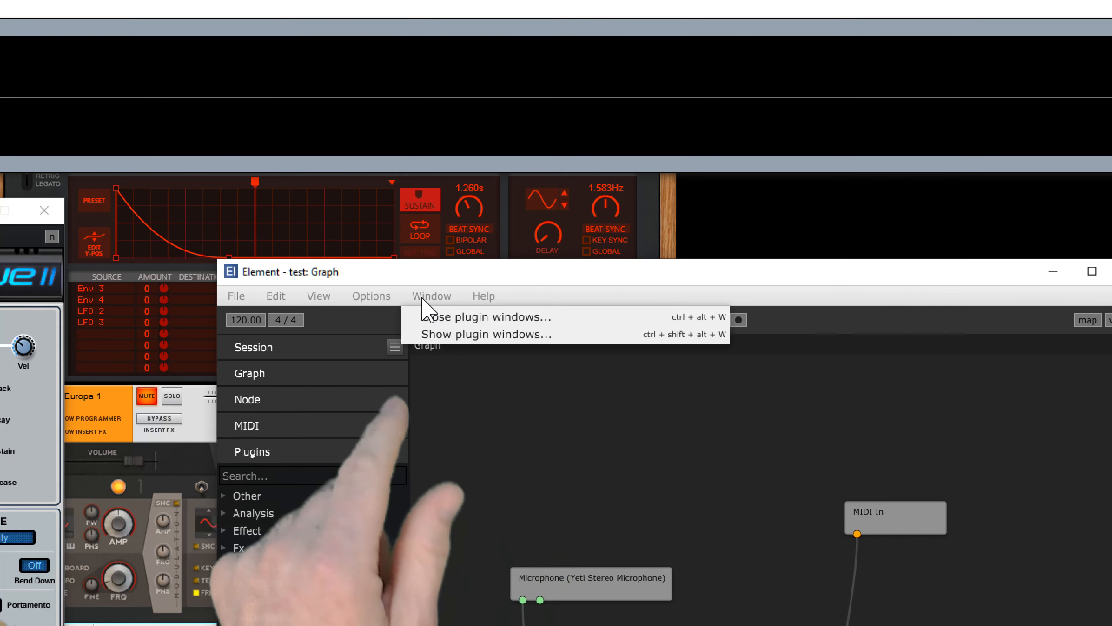
{"action": "mouse_move", "coordinate": [267, 298]}
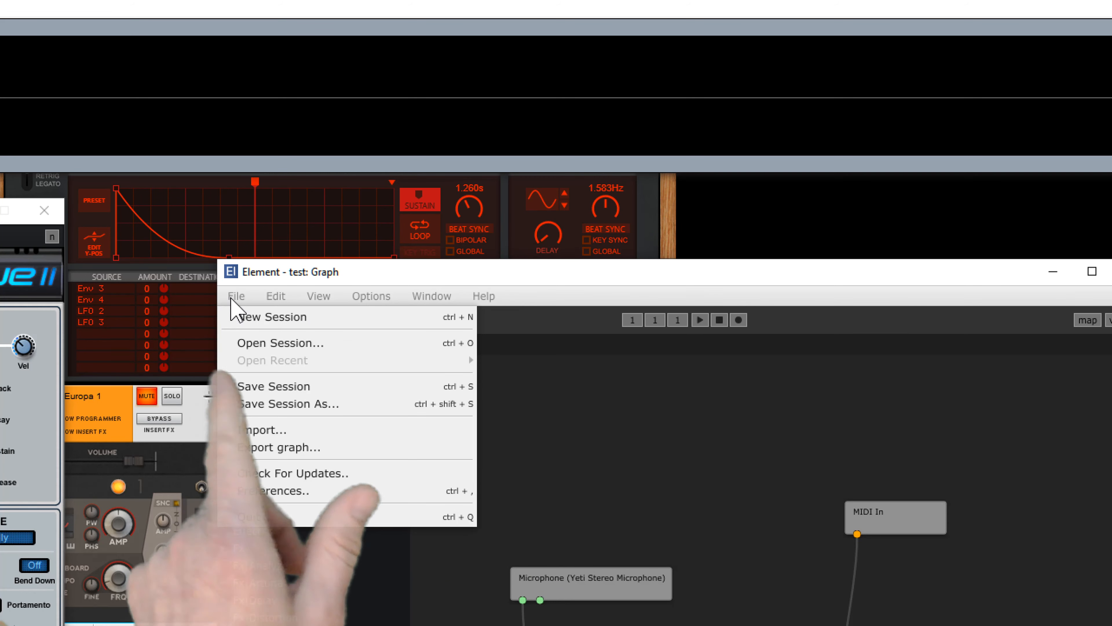
{"action": "mouse_move", "coordinate": [465, 302]}
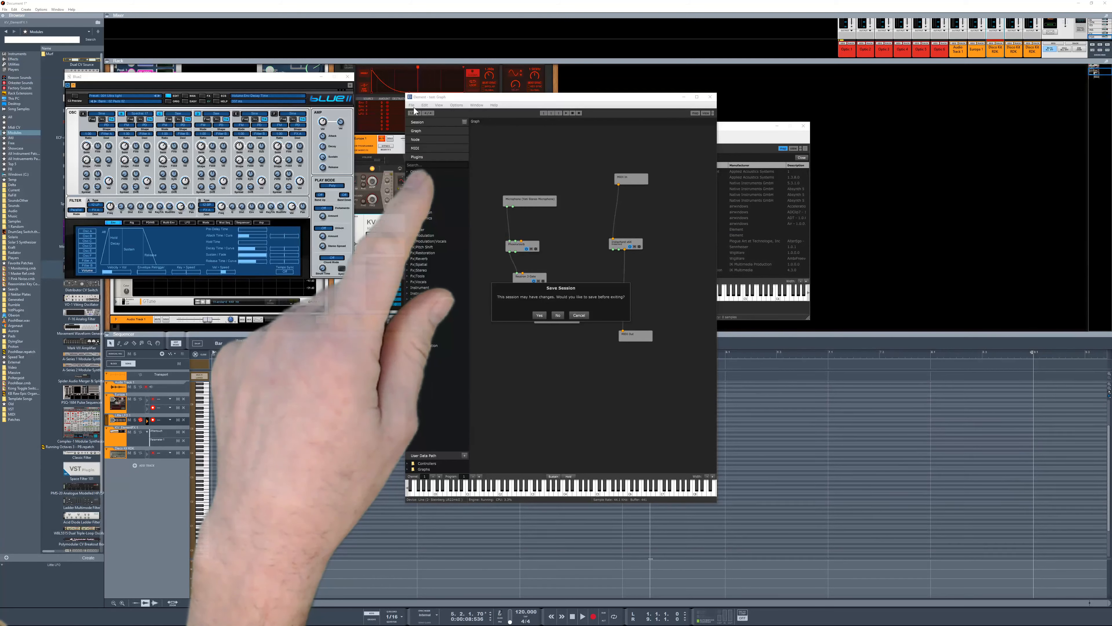
- Dismiss the first save prompt, and quit the standalone Element application without saving the test session
{"action": "left_click", "coordinate": [585, 318]}
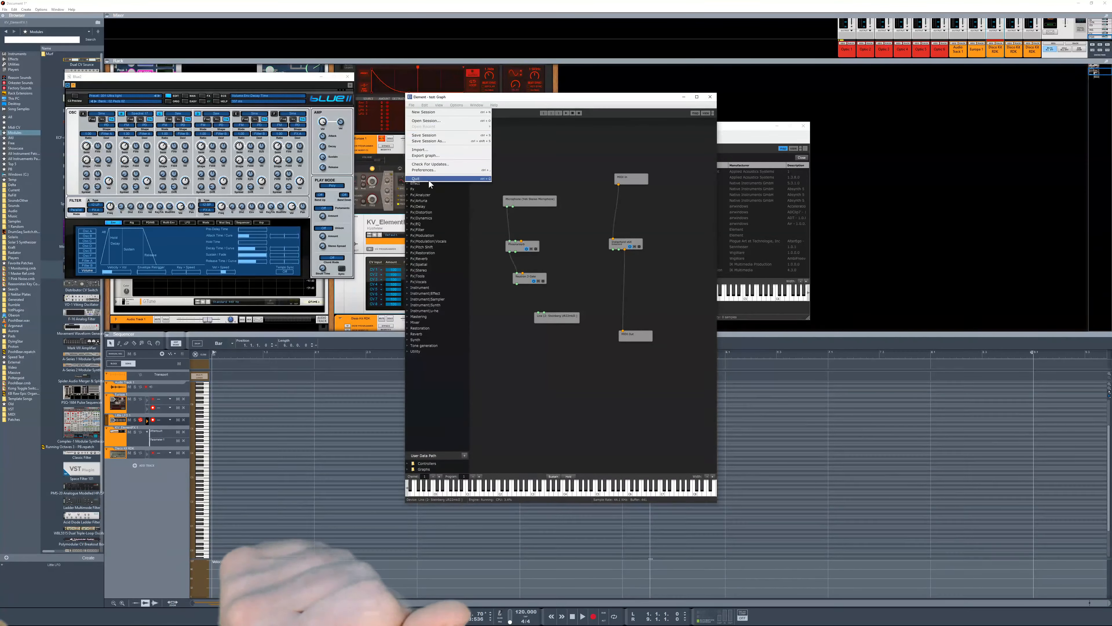
{"action": "left_click", "coordinate": [428, 179]}
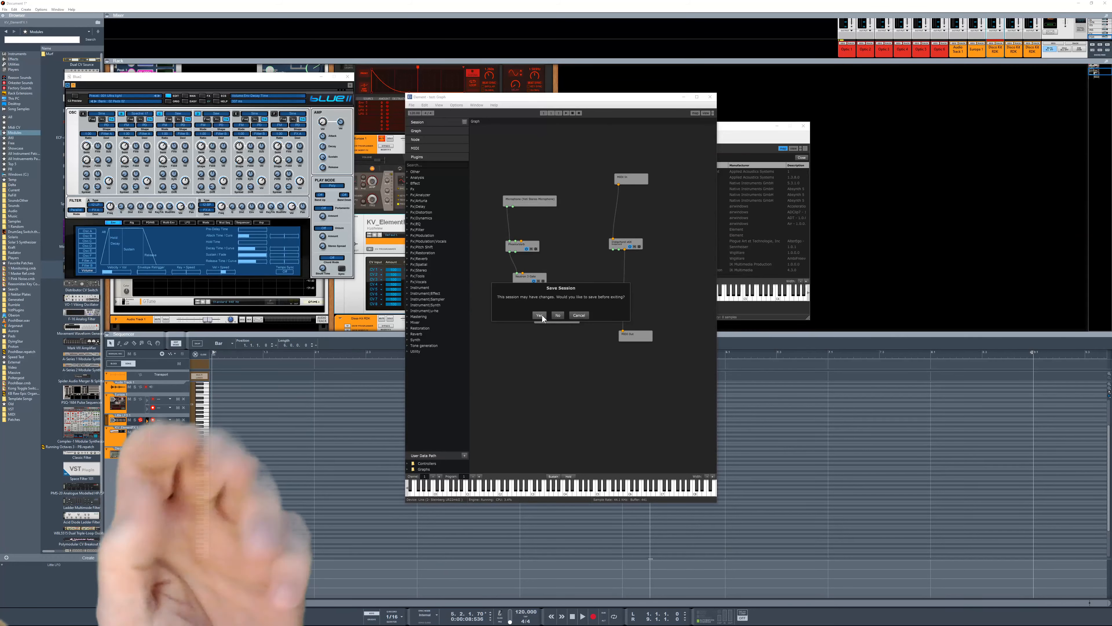
{"action": "left_click", "coordinate": [557, 315]}
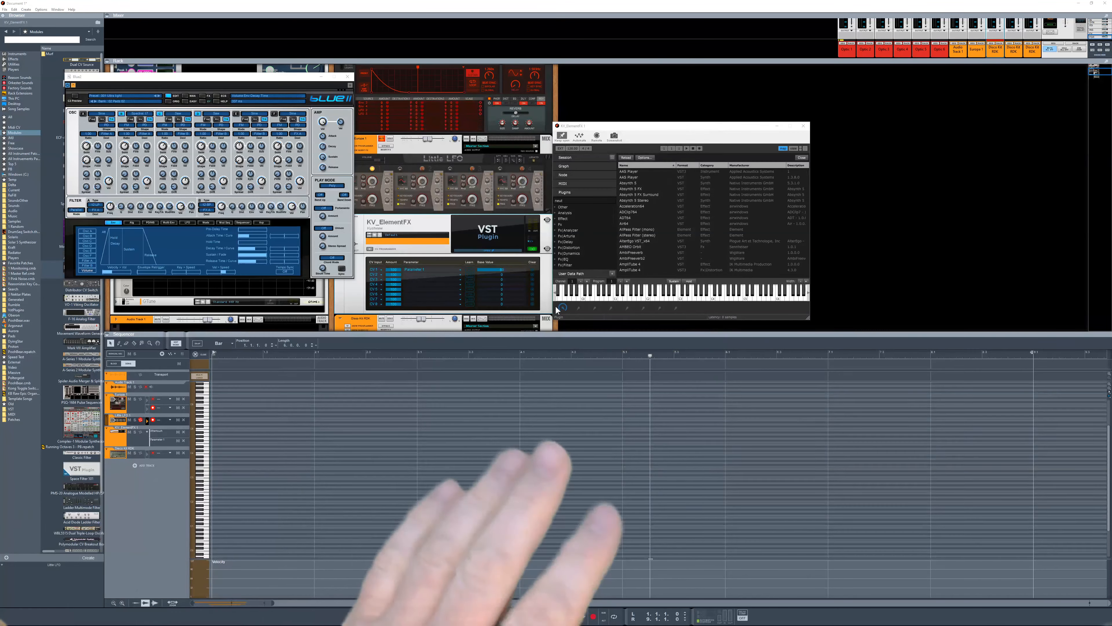
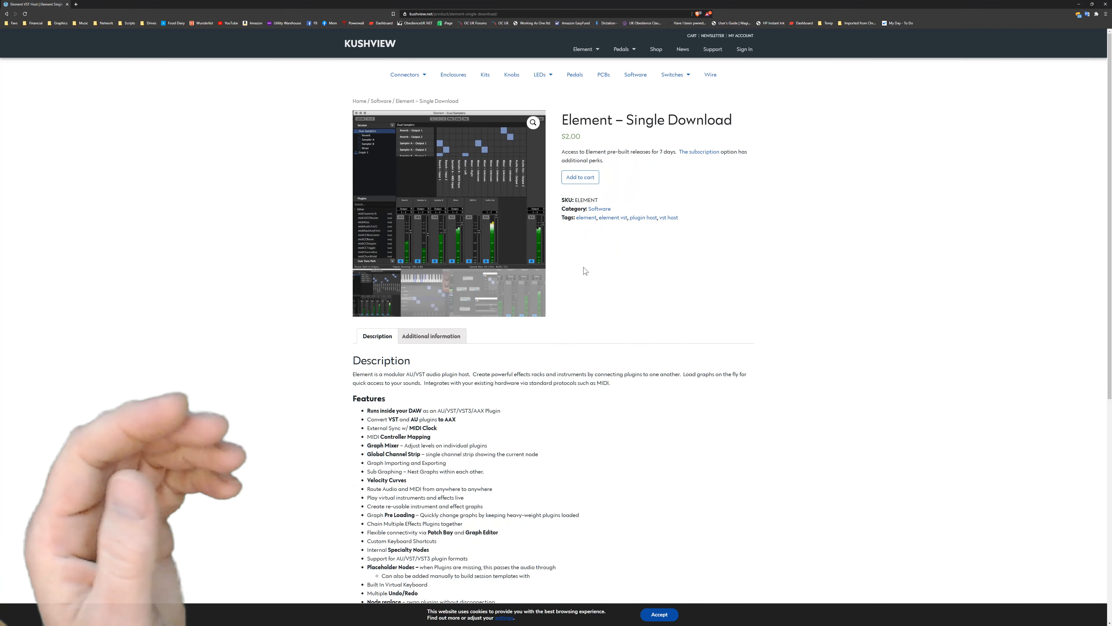
- In the browser, review the Element – Single Download page's features and system requirements, and open the pre-built installer options on Kushview's download page
{"action": "scroll", "coordinate": [597, 287], "scroll_direction": "down", "scroll_amount": 4}
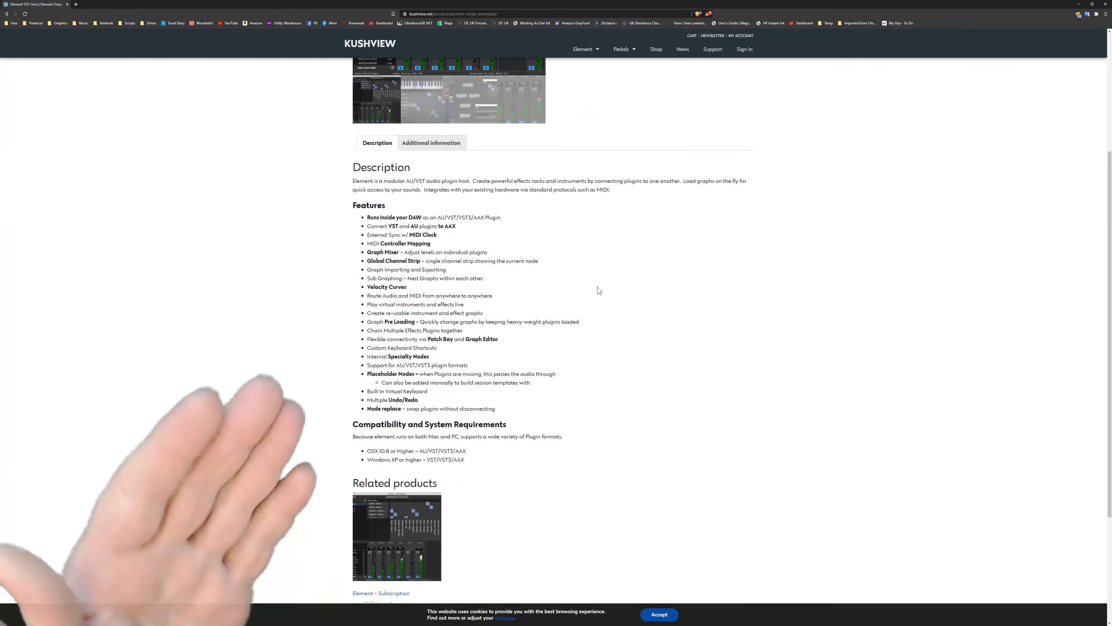
{"action": "scroll", "coordinate": [597, 287], "scroll_direction": "down", "scroll_amount": 2}
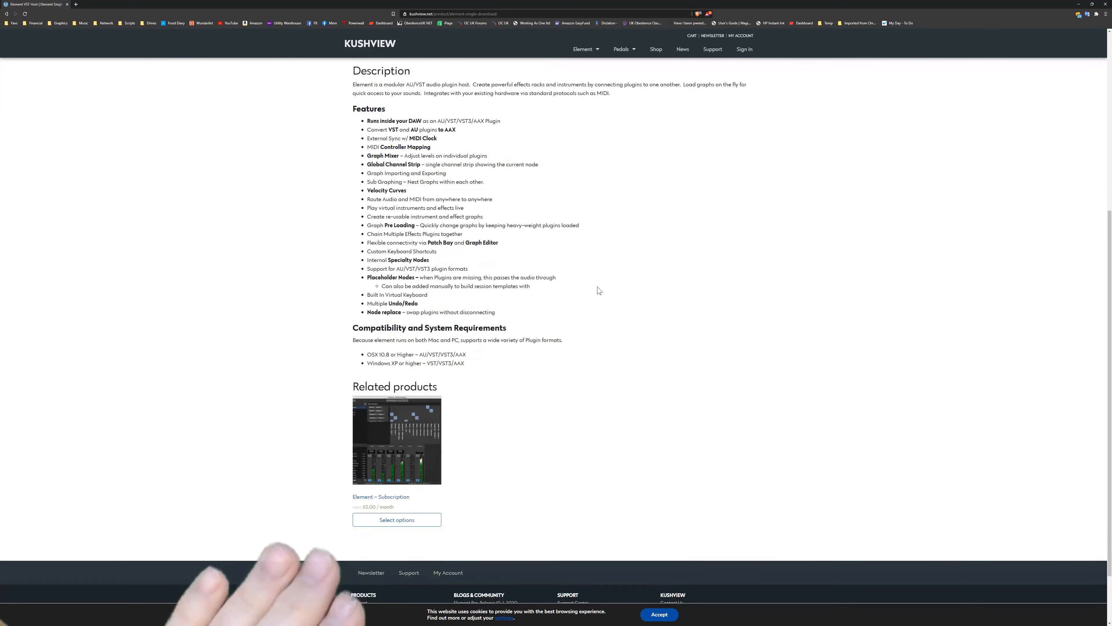
{"action": "scroll", "coordinate": [597, 287], "scroll_direction": "up", "scroll_amount": 3}
{"action": "scroll", "coordinate": [597, 287], "scroll_direction": "down", "scroll_amount": 2}
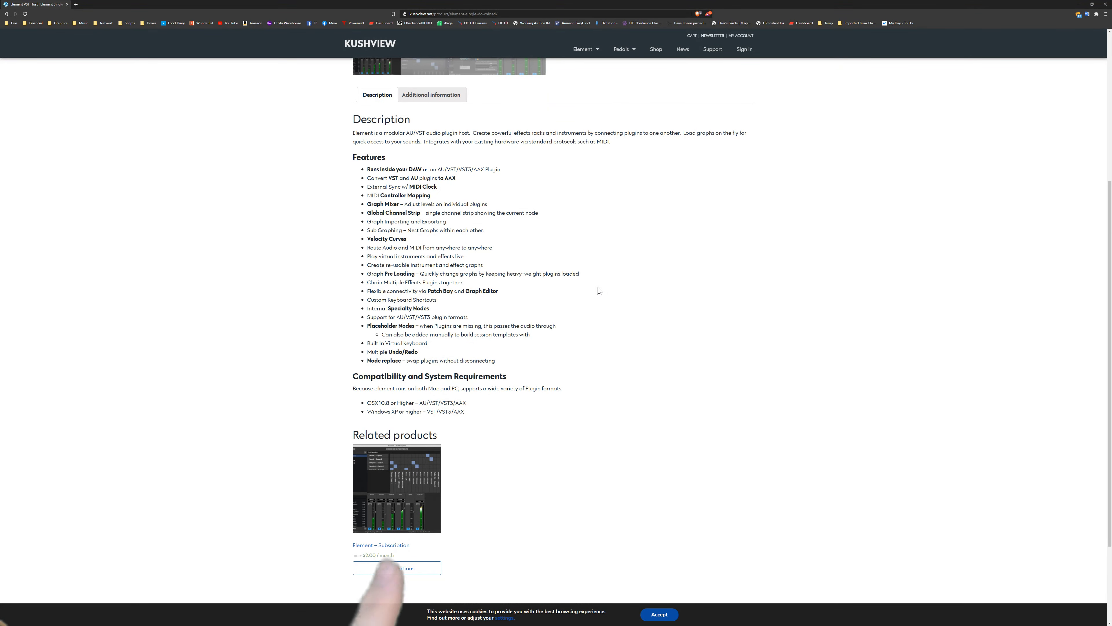
{"action": "scroll", "coordinate": [597, 287], "scroll_direction": "up", "scroll_amount": 5}
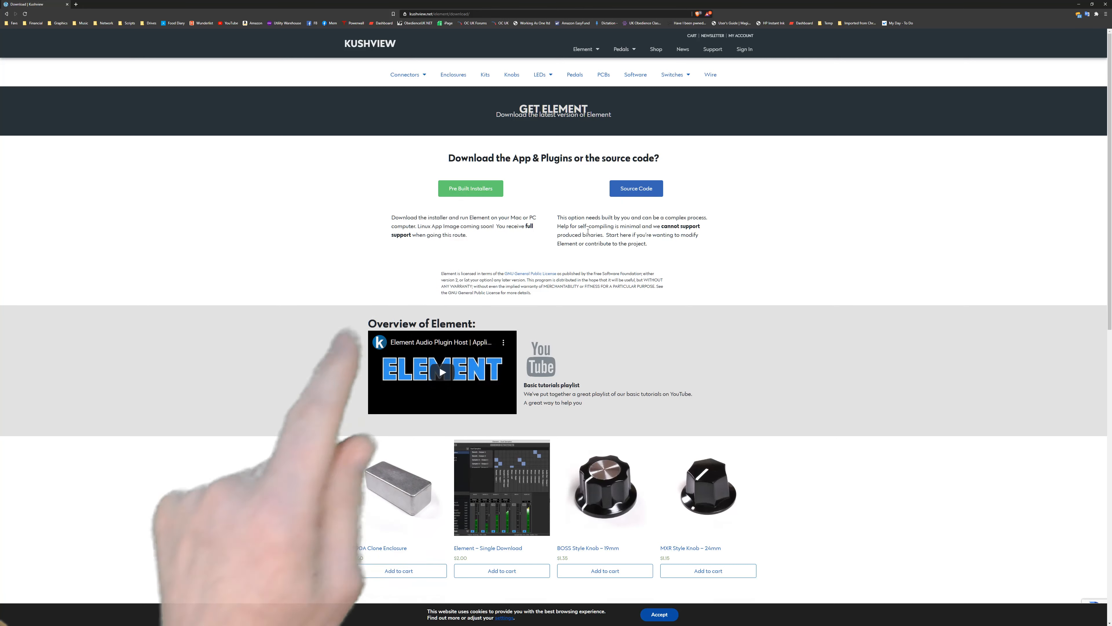
{"action": "left_click", "coordinate": [477, 190]}
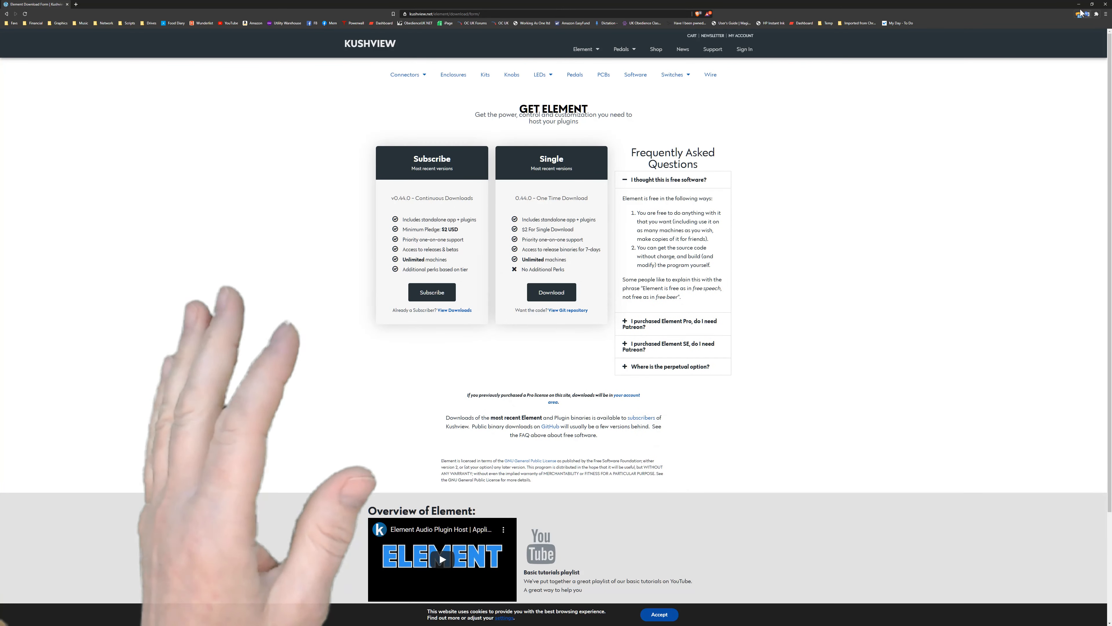
- Switch back to Reason and clear the Blue II plugin window off the rack
{"action": "left_click", "coordinate": [1091, 4]}
{"action": "left_click_drag", "start_coordinate": [771, 69], "coordinate": [0, 65]}
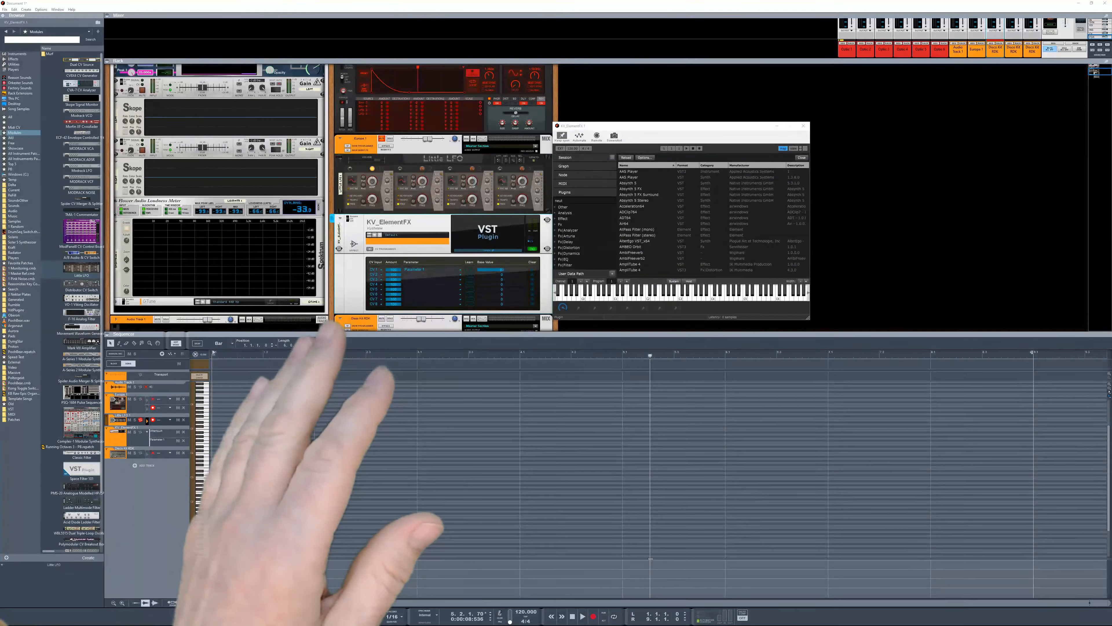